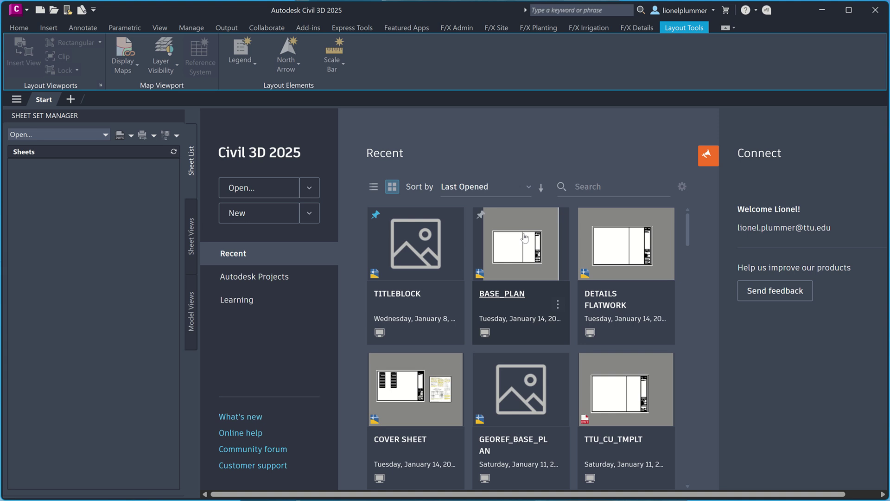
Open the recent BASE_PLAN drawing and look over its sheet layout and title block
click(525, 238)
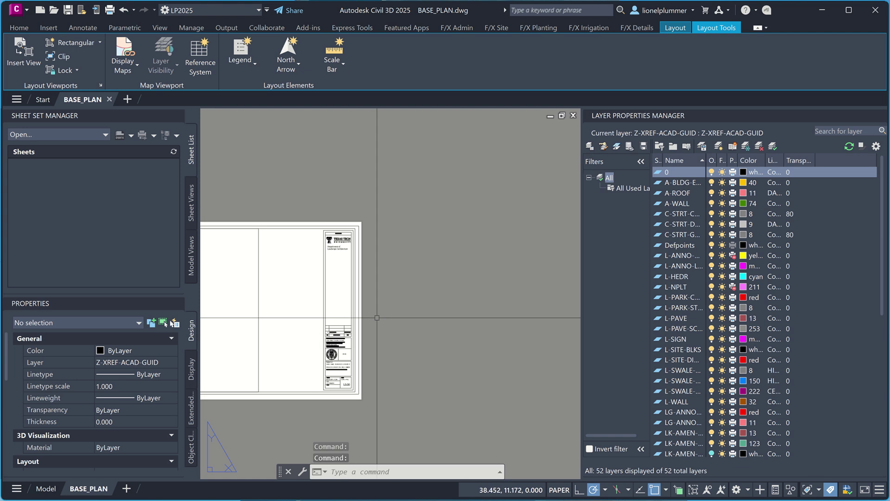
scroll(377, 318, up, 3)
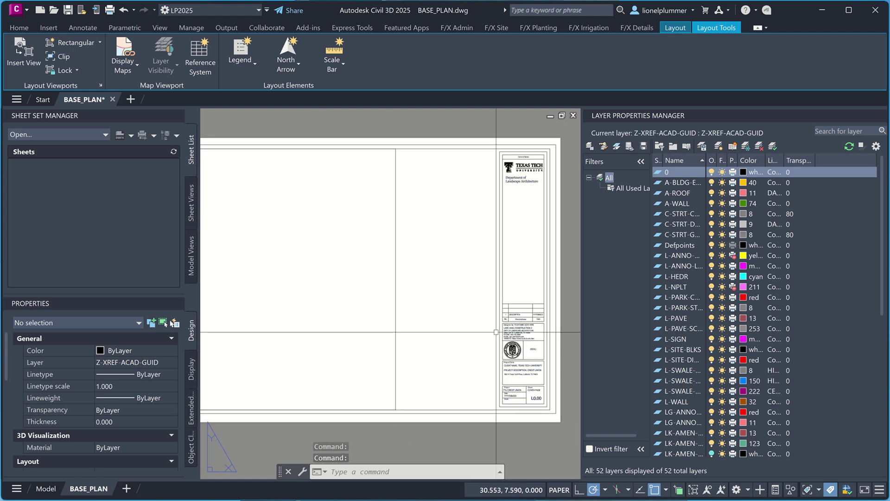
scroll(496, 332, down, 2)
scroll(442, 301, down, 3)
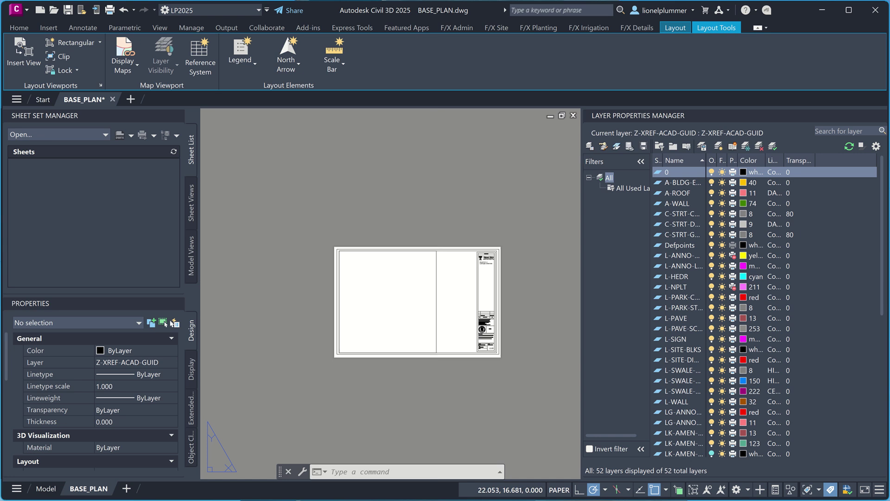
Check the viewport on the BASE_PLAN layout, deselect it and save the drawing
click(436, 279)
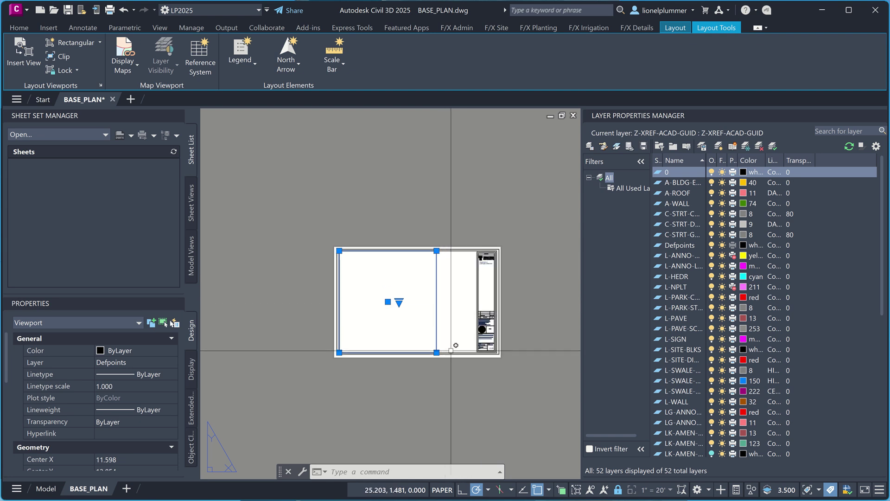
key(Escape)
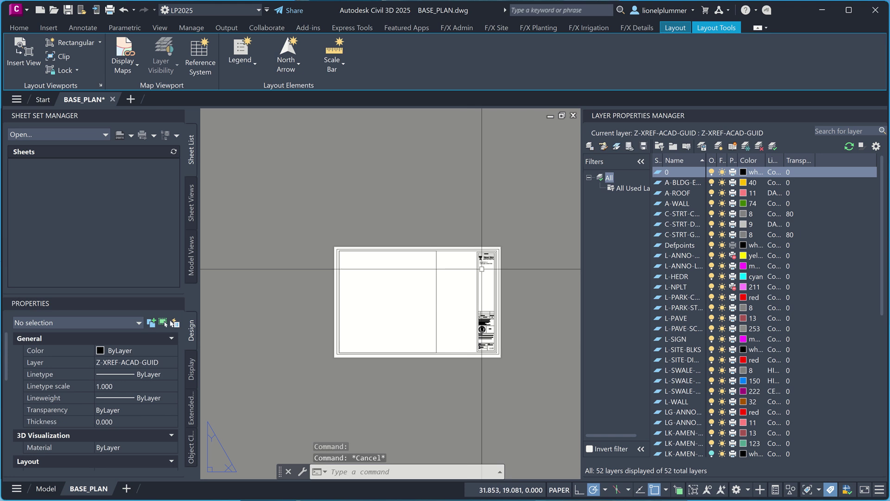
key(ctrl+s)
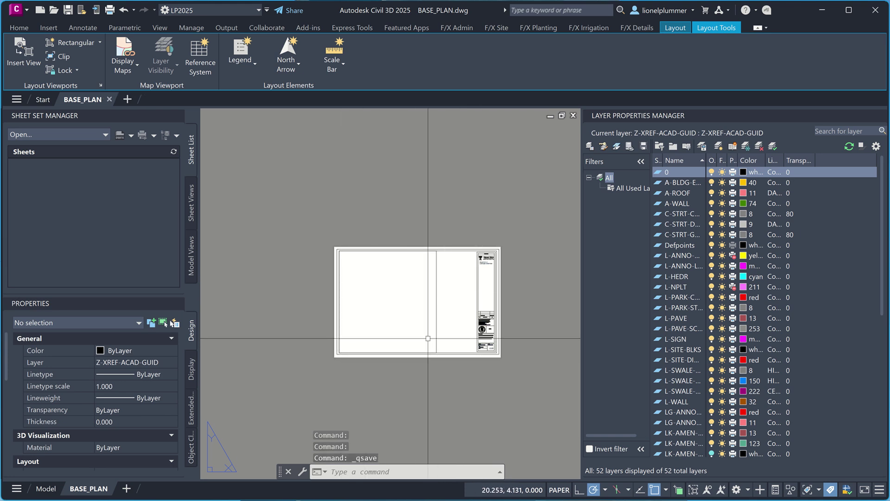
Review the drawing's layer list and switch from the BASE_PLAN layout to model space
mouse_move(437, 293)
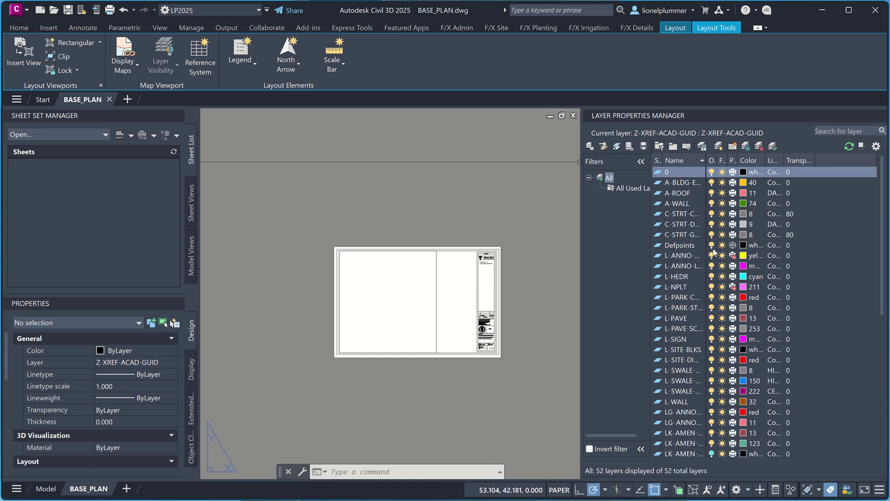
scroll(669, 227, down, 5)
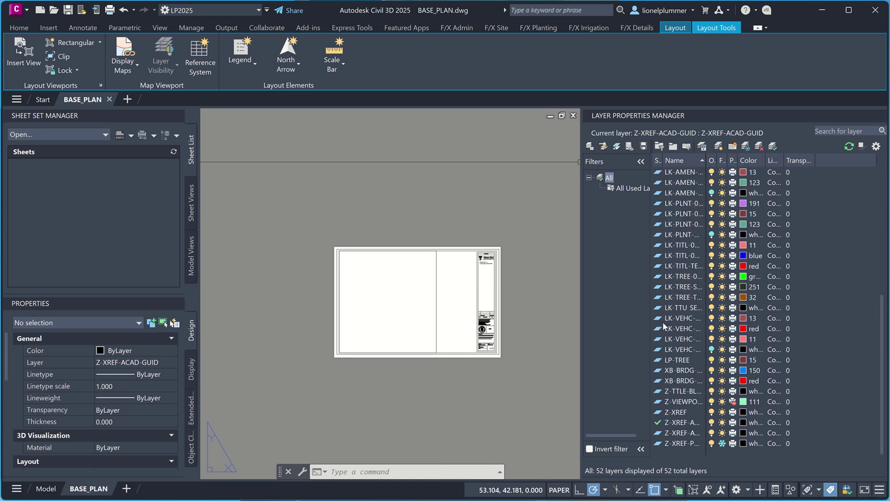
scroll(663, 326, up, 5)
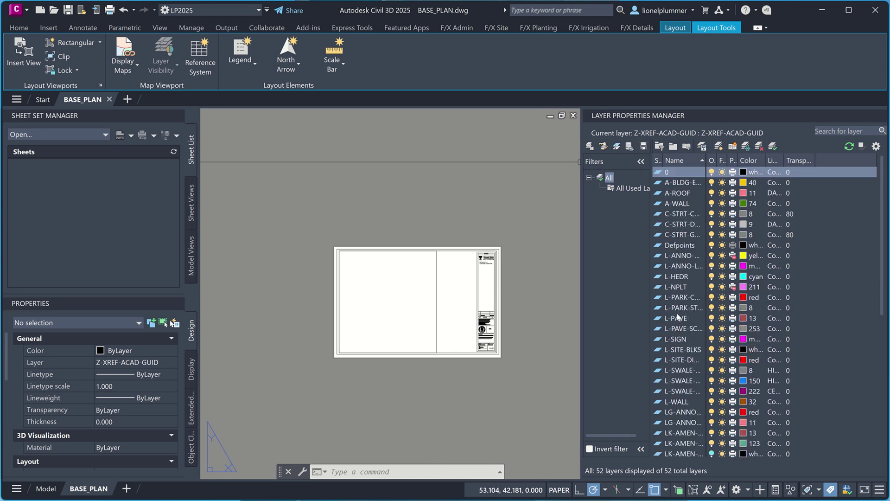
click(46, 487)
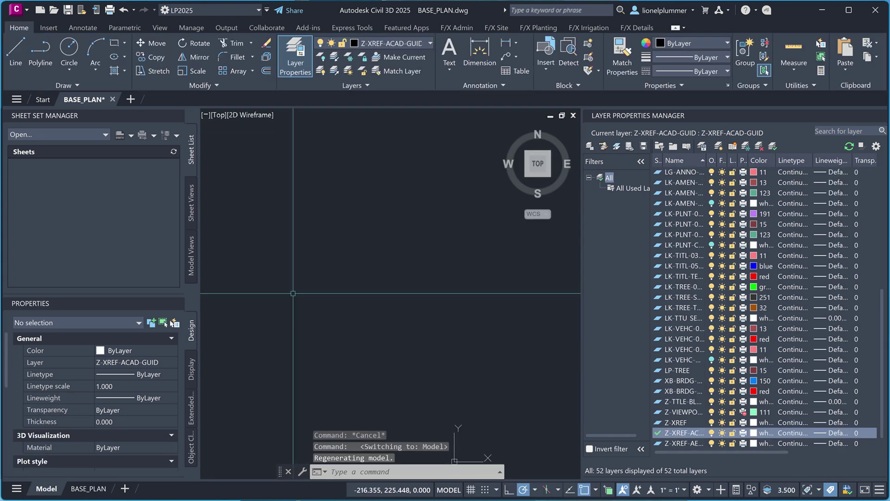
scroll(402, 292, down, 8)
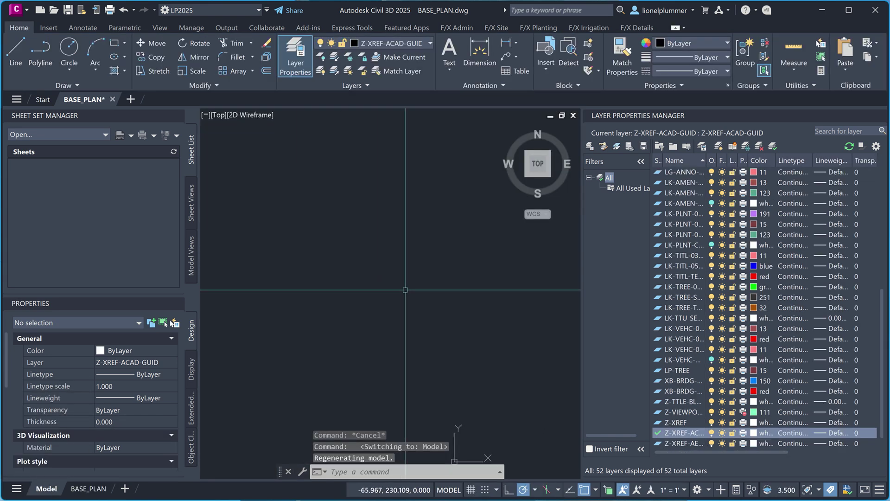
middle_drag(462, 291, 324, 378)
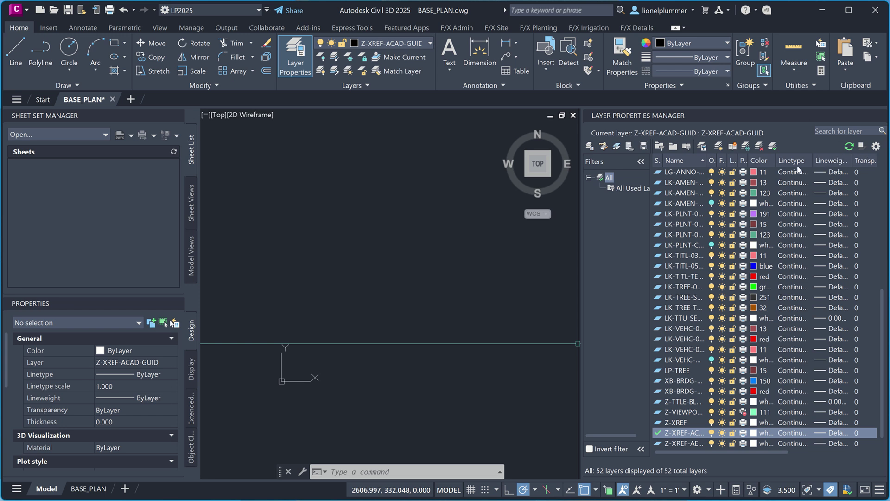
Hide the Lock, Lineweight, Description and New VP Freeze columns in the layer list
right_click(693, 160)
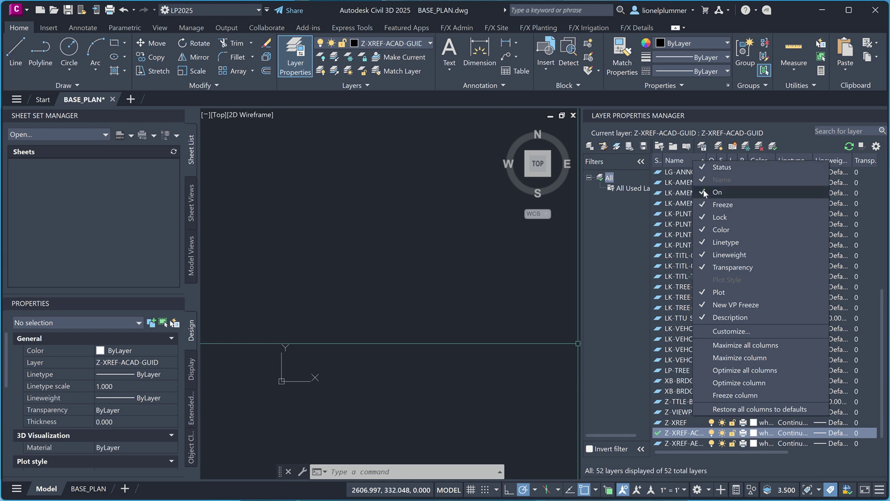
click(703, 214)
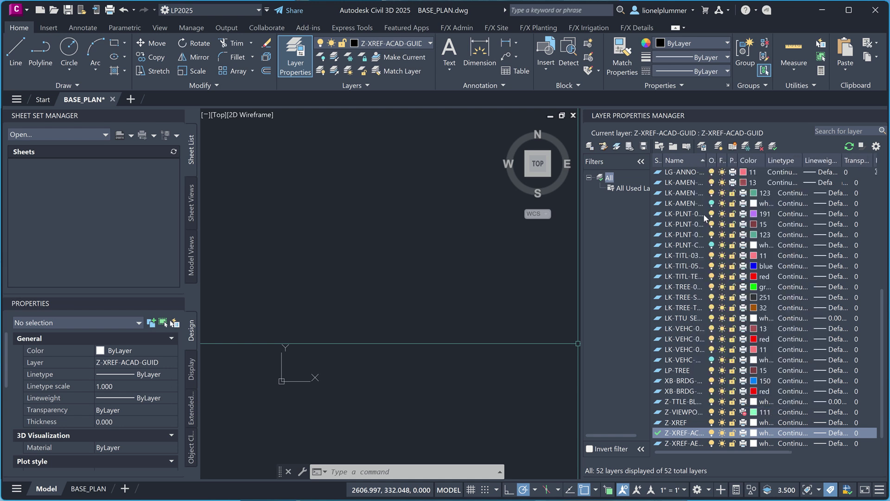
right_click(689, 160)
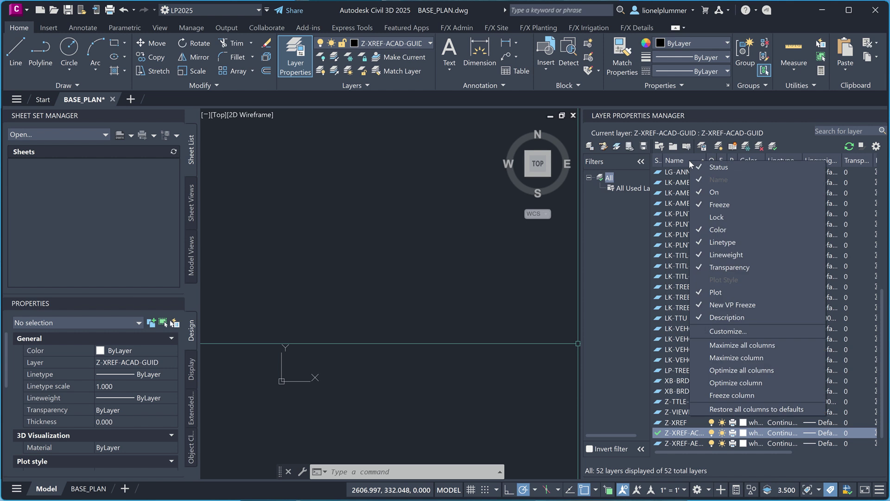
click(705, 253)
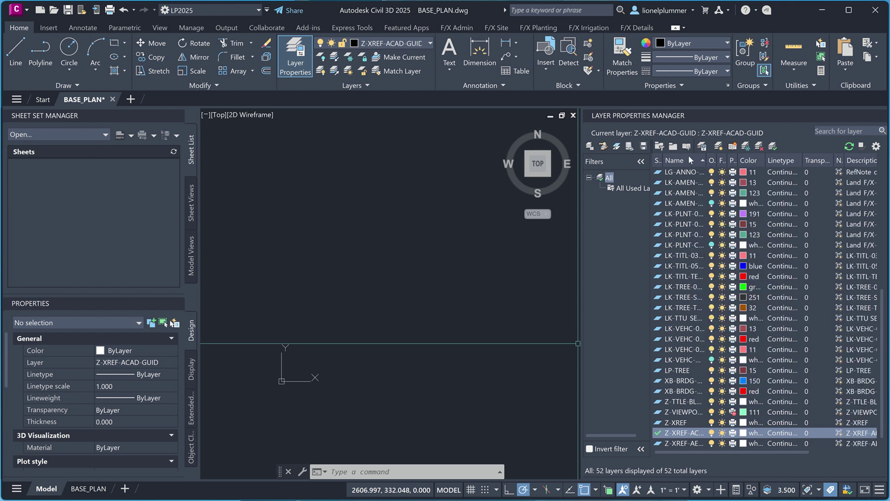
right_click(689, 158)
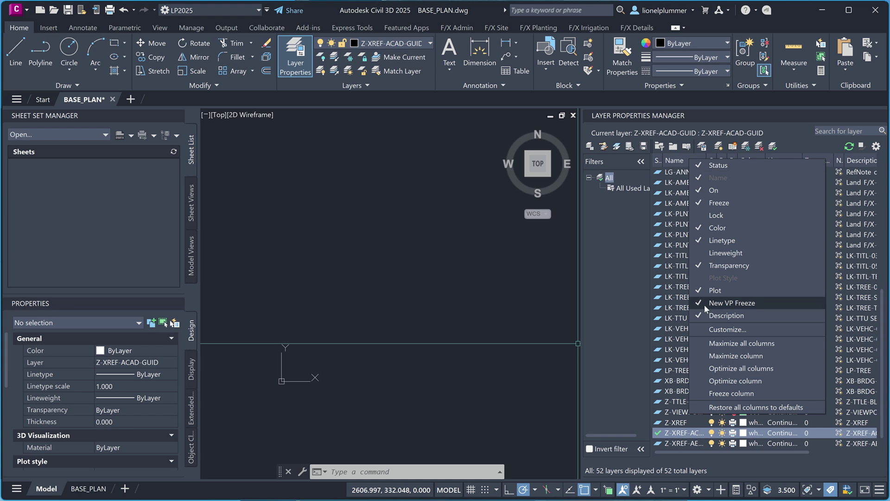
click(713, 313)
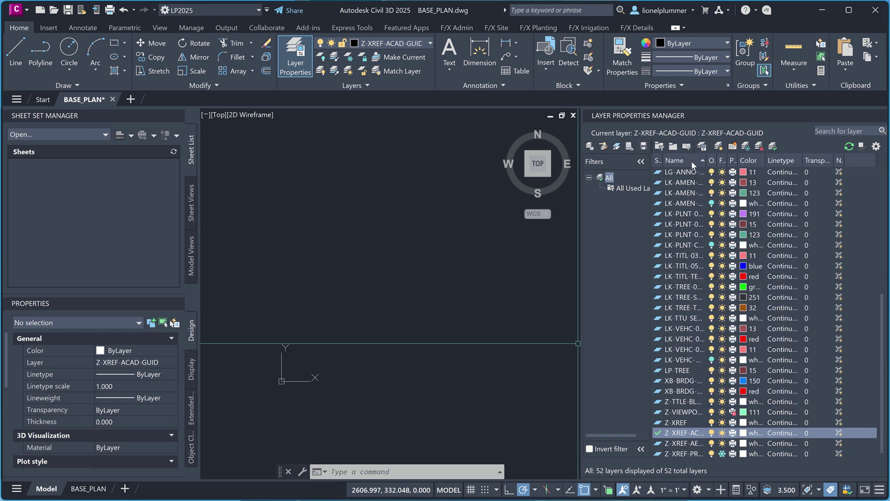
right_click(691, 160)
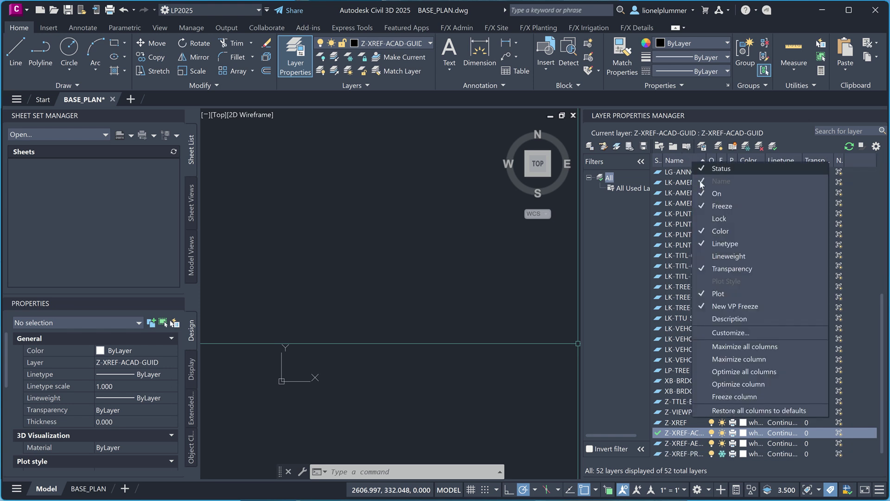
click(731, 306)
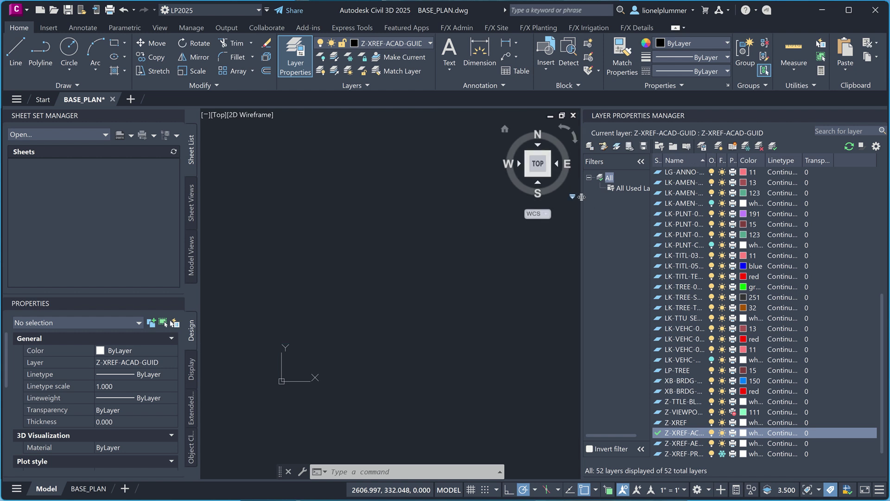
Enlarge the drawing area by narrowing the Layer Properties Manager, collapsing its filter tree and closing the Sheet Set Manager
drag(582, 197, 713, 213)
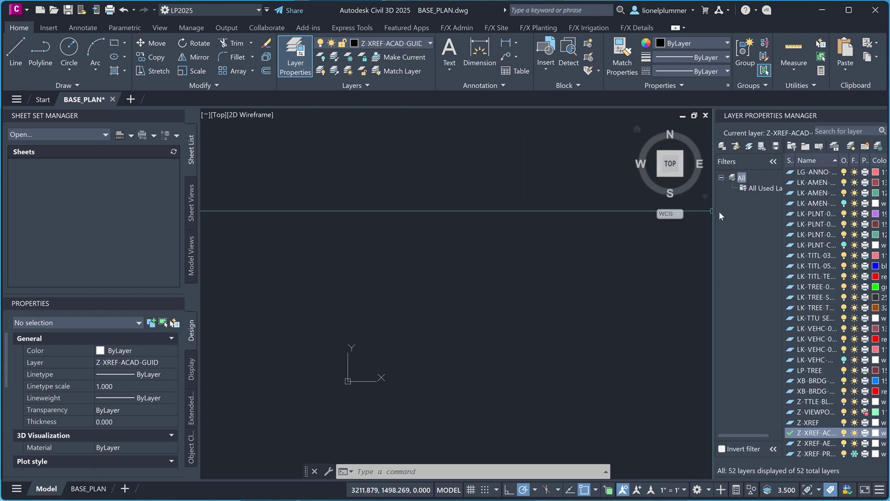
click(773, 161)
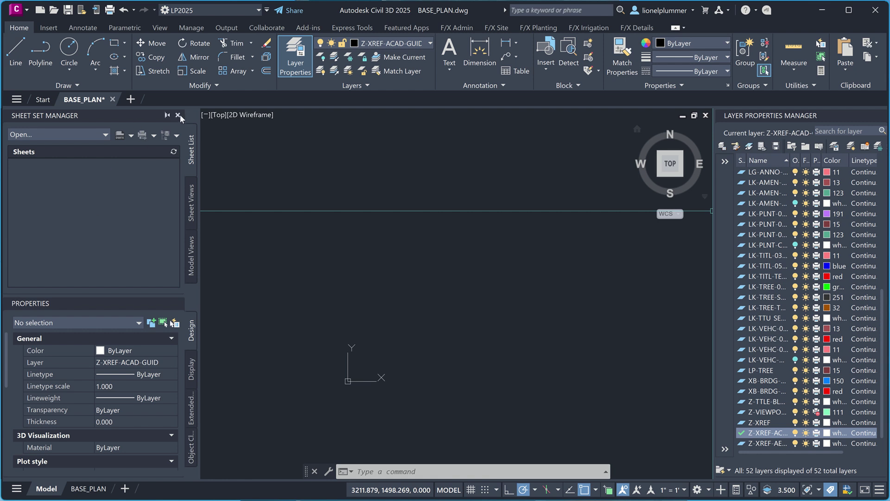
click(178, 116)
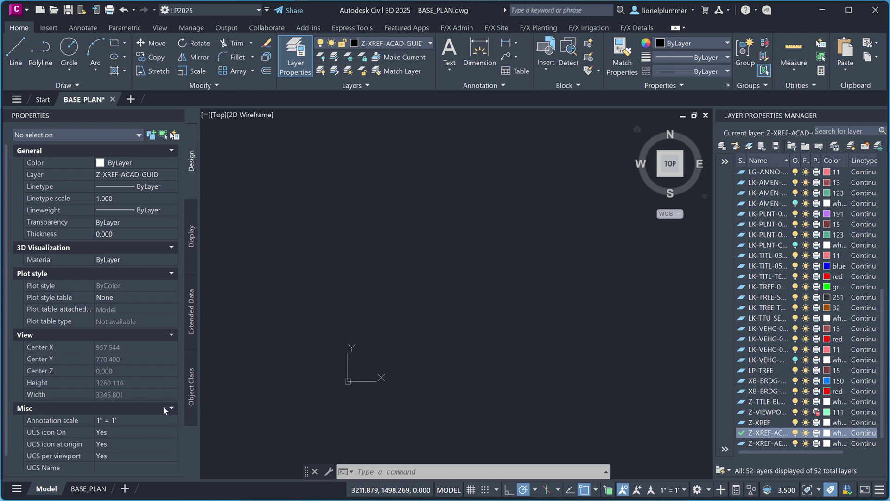
Make Z-XREF-AERIAL the current layer
middle_drag(419, 368, 347, 406)
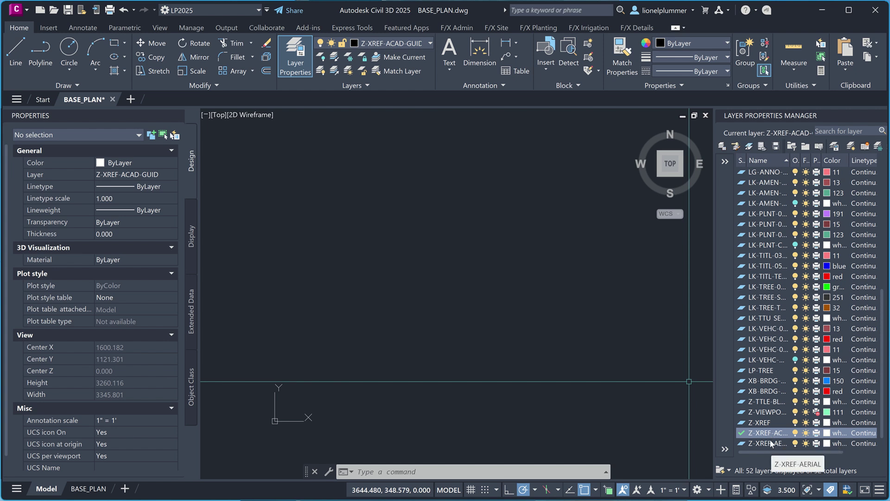
double_click(743, 443)
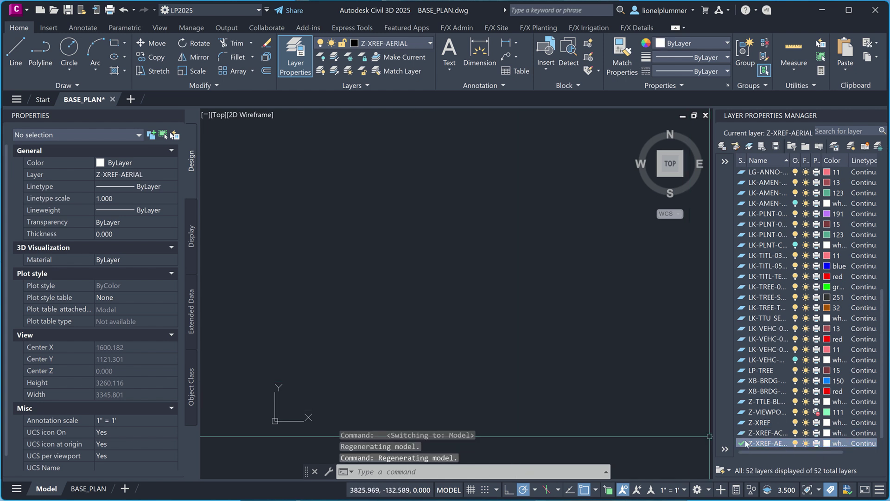
middle_drag(354, 391, 341, 416)
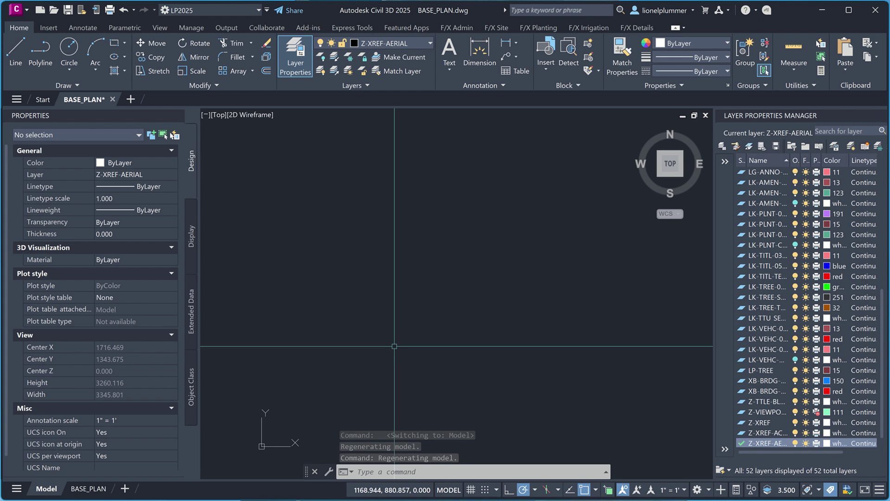
Open External References with the XREF command, move the palette over the drawing area and start attaching an image
text(xre)
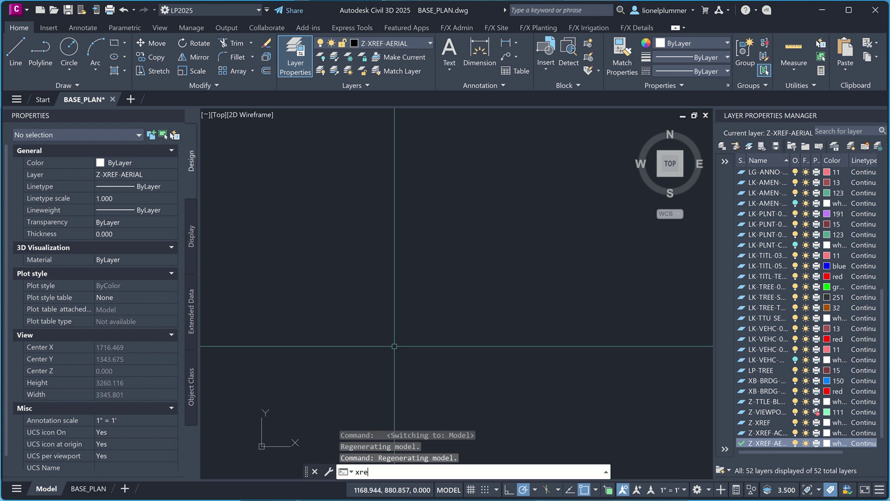
text(f)
key(Return)
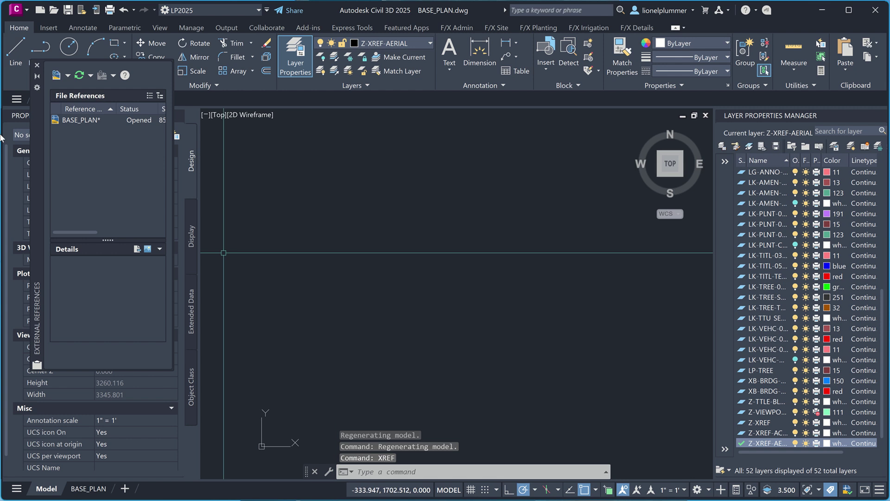
mouse_move(35, 161)
mouse_down()
mouse_move(300, 195)
mouse_move(294, 246)
mouse_move(294, 214)
mouse_up()
click(328, 132)
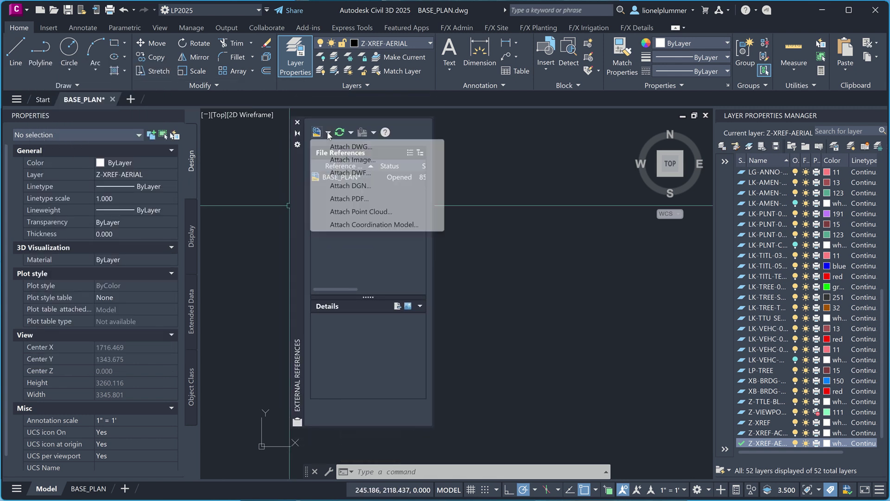
click(354, 159)
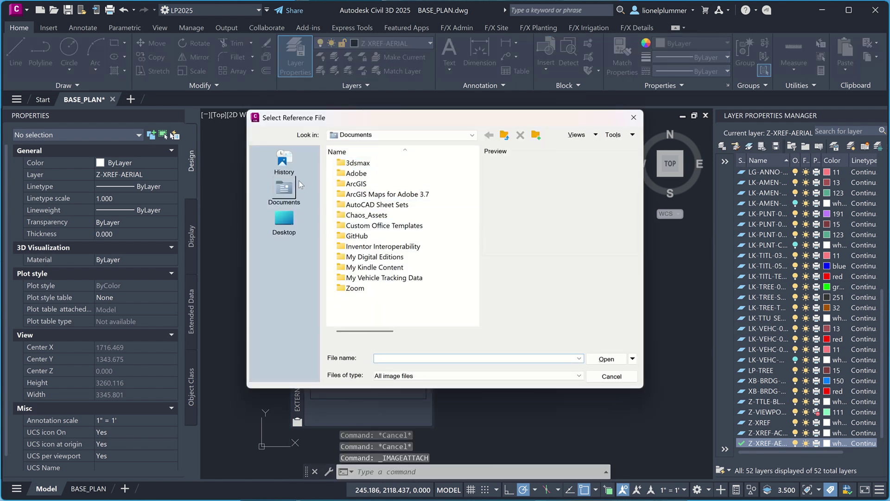
Browse from the Texas Tech University drive through LARC Construct 2 and Construct 2 Projects to the TTU Credit Union folder
click(472, 136)
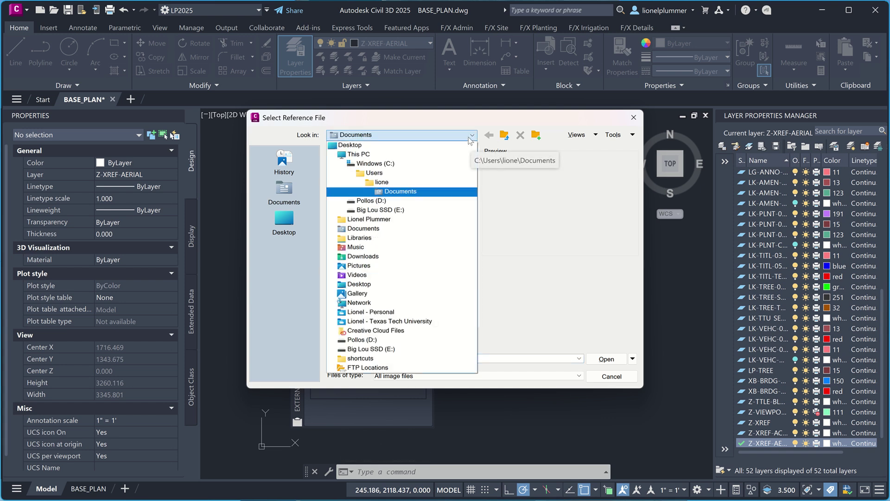
click(423, 320)
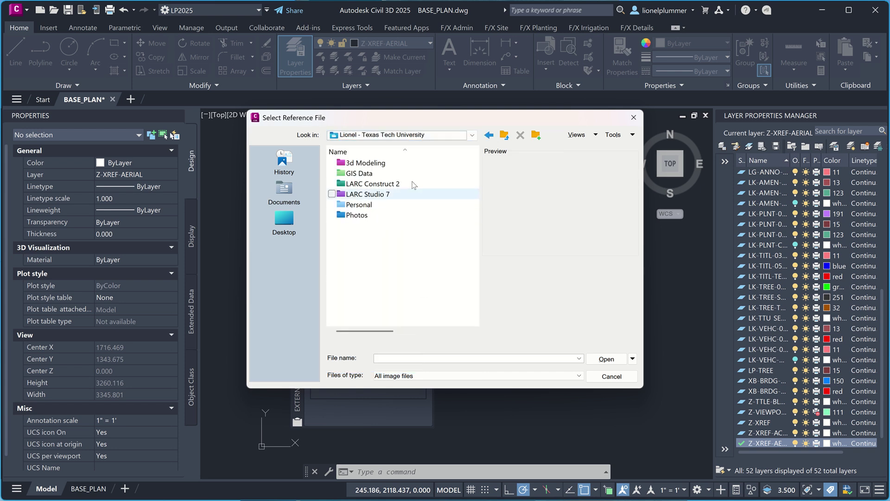
double_click(410, 186)
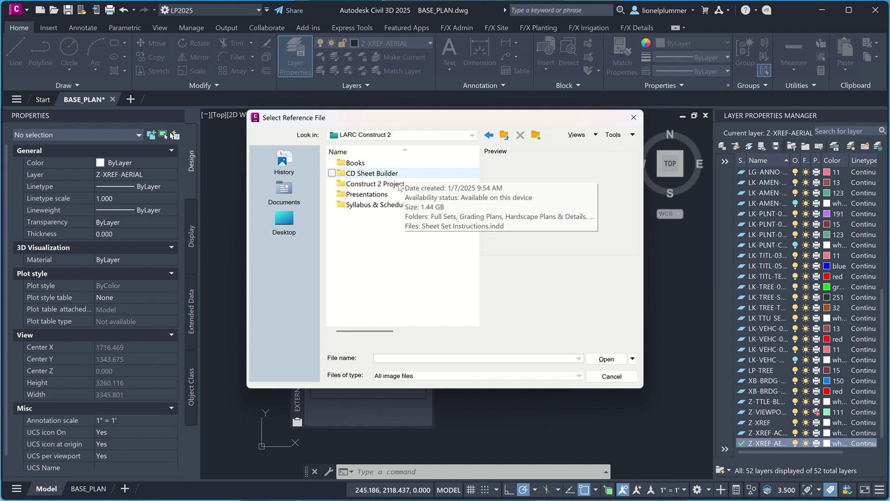
double_click(398, 185)
double_click(394, 164)
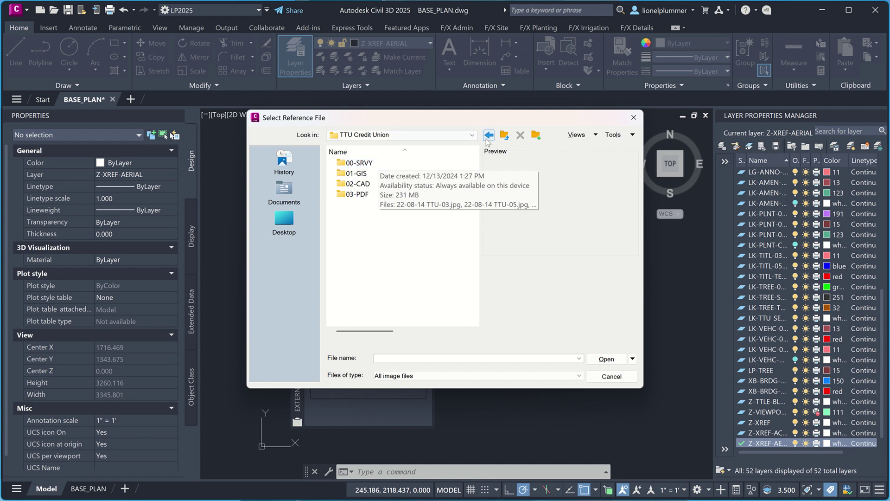
Add the TTU Credit Union project folder as a shortcut among the file dialog's places and open it from there
click(504, 136)
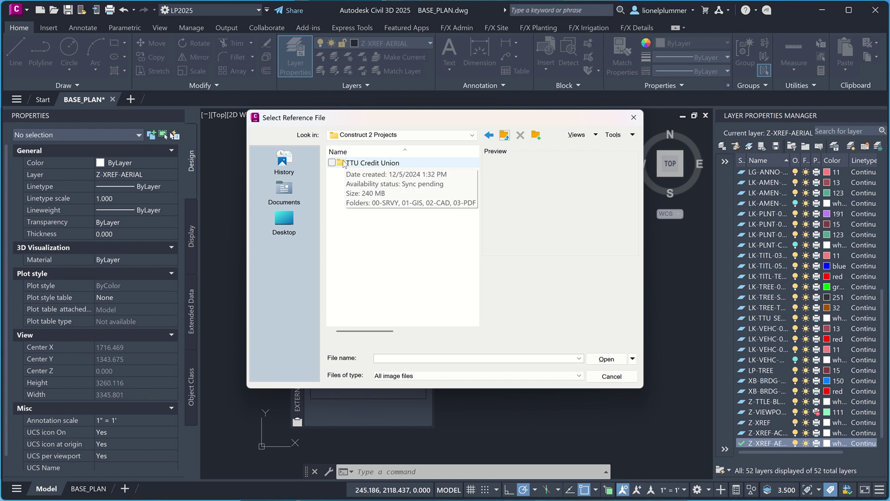
drag(344, 165, 280, 254)
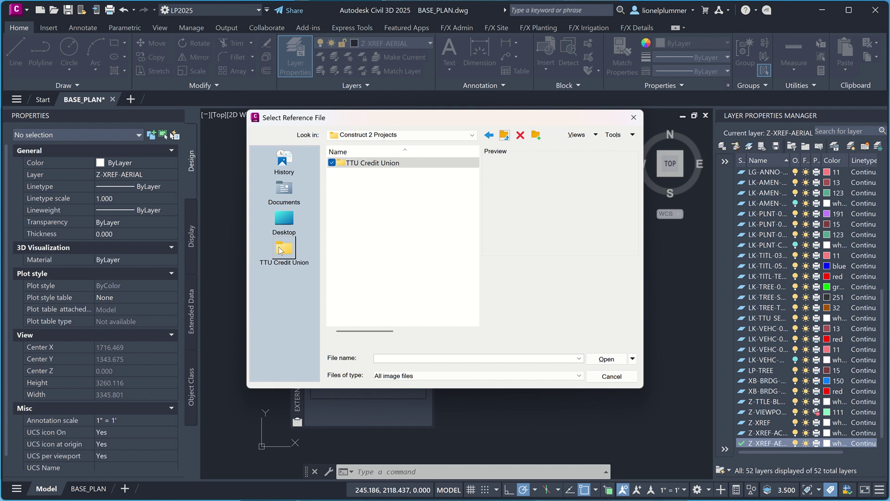
click(281, 250)
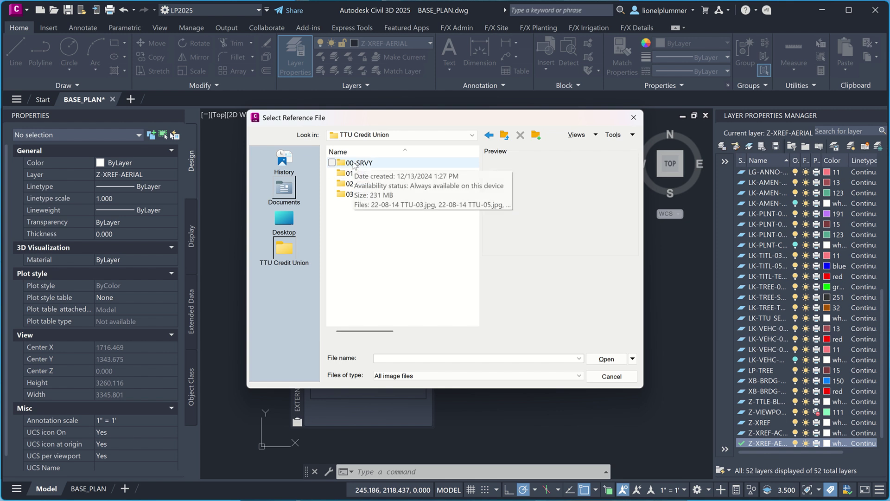
Choose TTU_CU_Aerial.jpg from the 00-SRVY folder as the image to attach
double_click(357, 163)
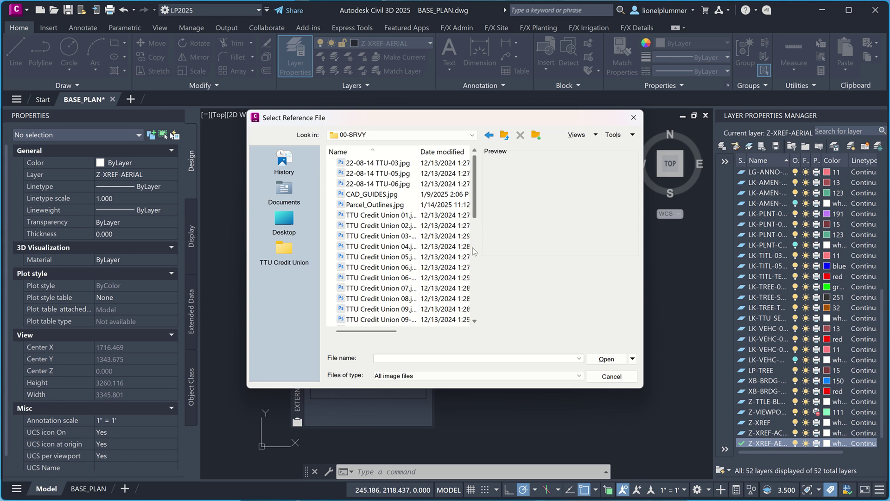
scroll(412, 241, down, 7)
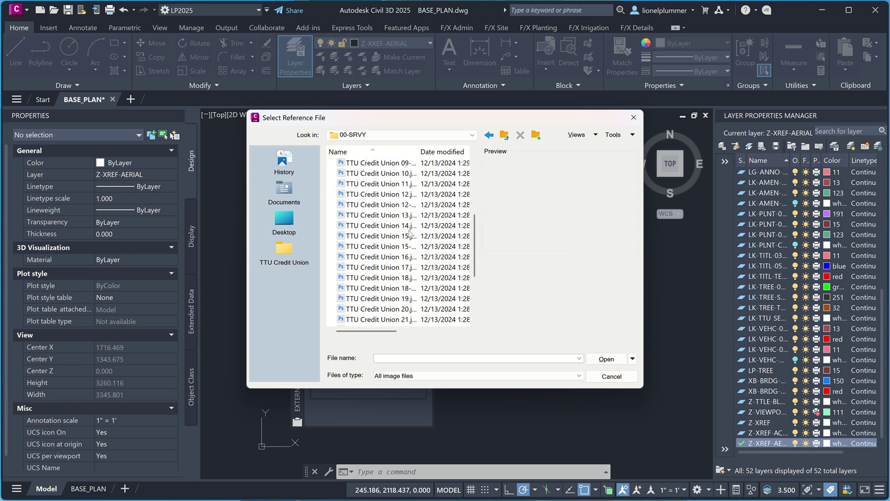
click(389, 320)
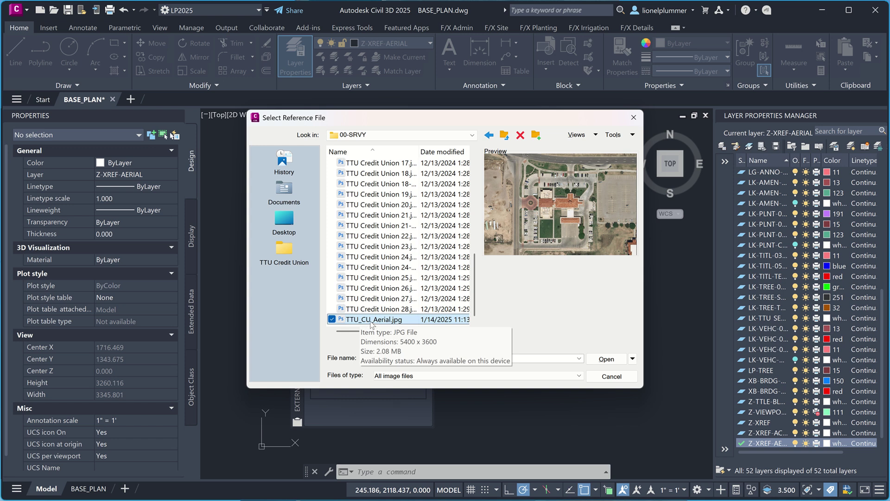
click(399, 320)
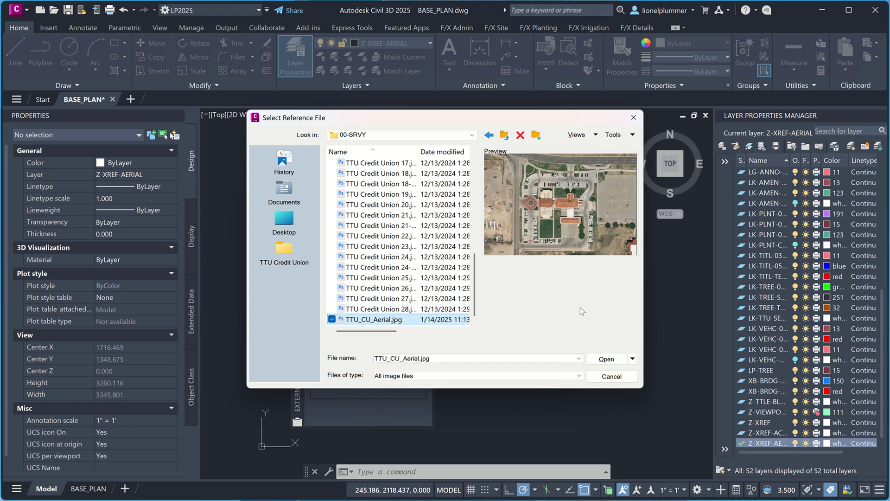
click(608, 358)
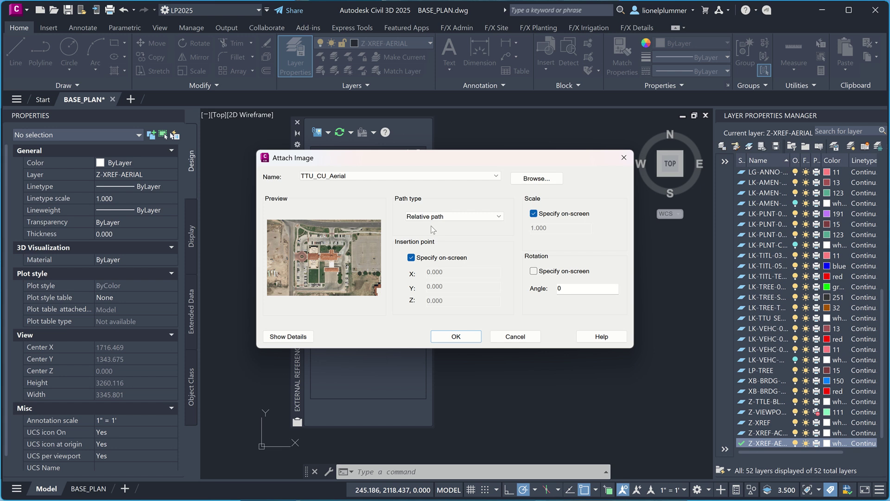
Attach the aerial image at insertion point 0,0,0 with a fixed scale of 240, without specifying either on-screen
click(410, 257)
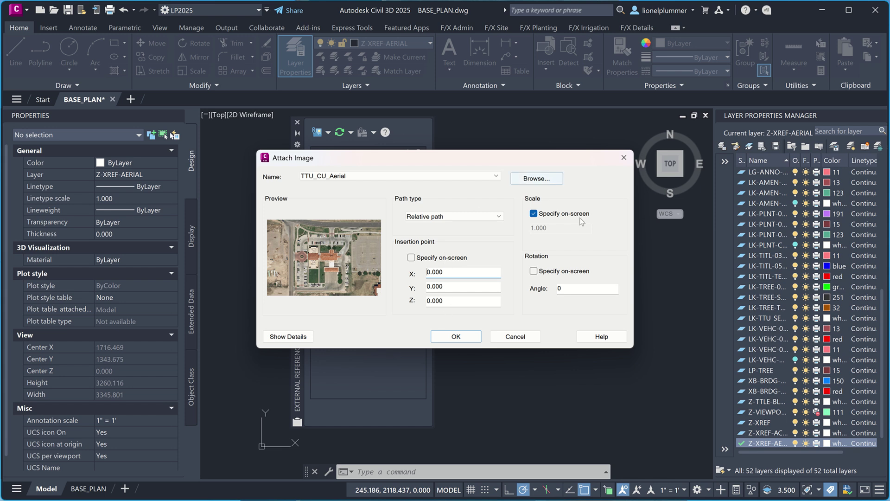
click(533, 213)
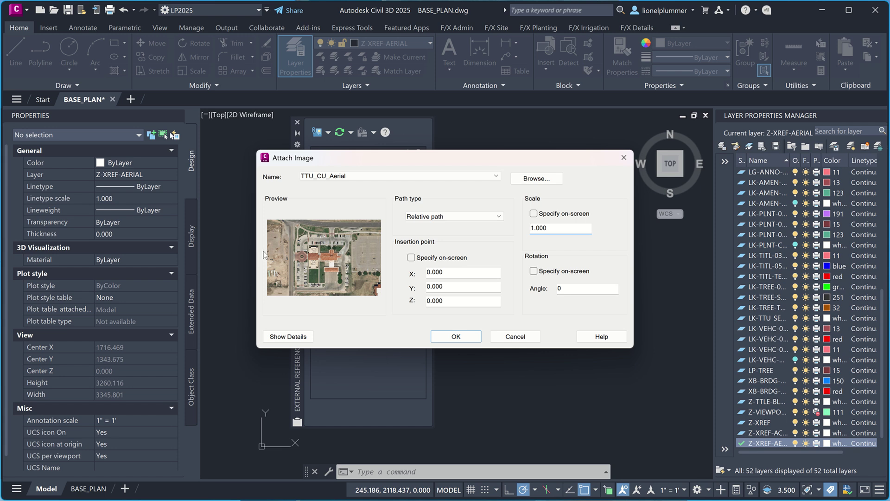
double_click(551, 229)
text(240)
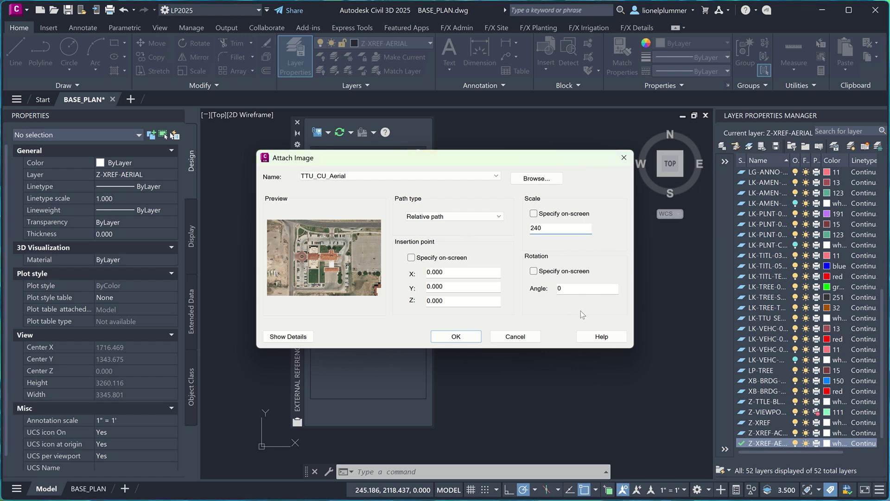
click(457, 335)
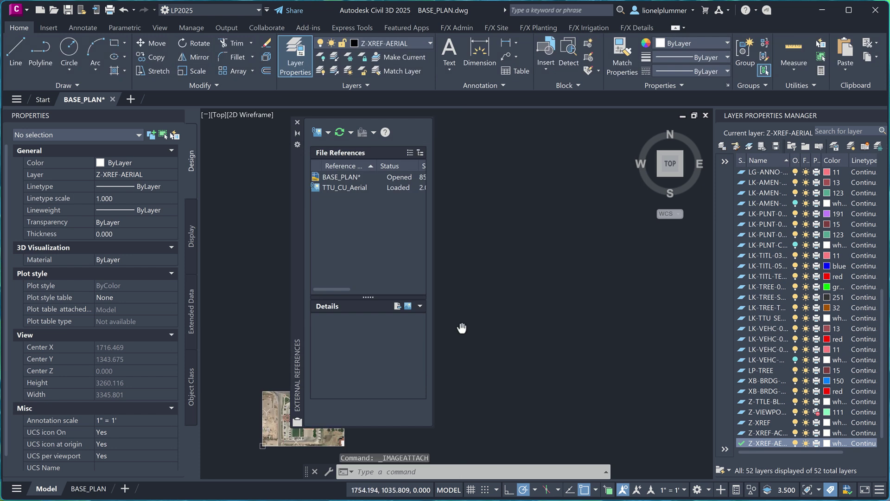
middle_drag(461, 324, 546, 294)
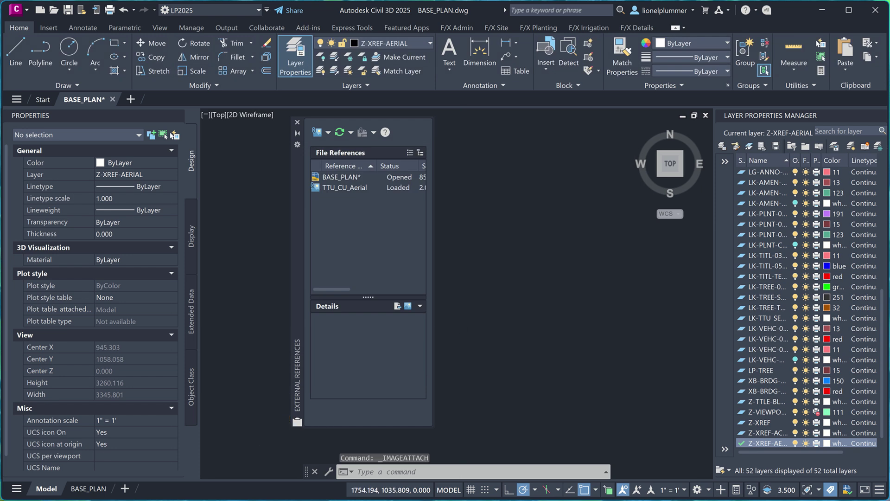
middle_click(547, 295)
middle_click(547, 295)
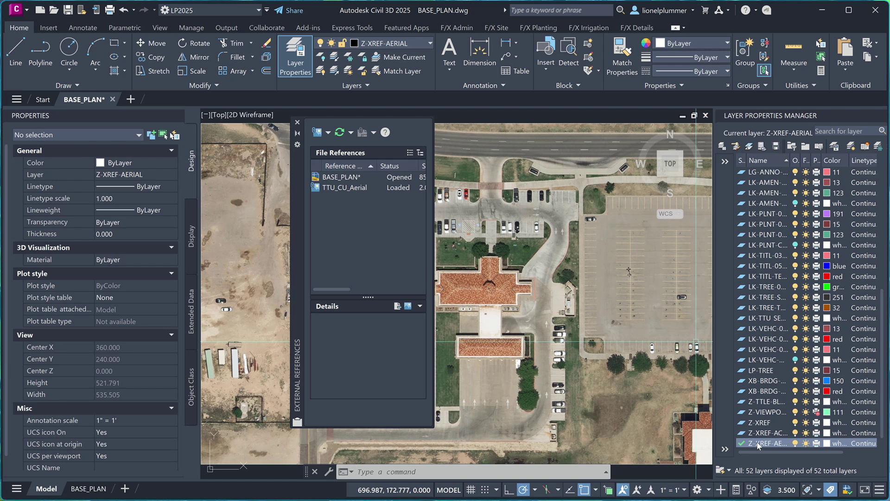
Thaw the Z-XREF-PRCL layer and make it the current layer
scroll(758, 445, down, 1)
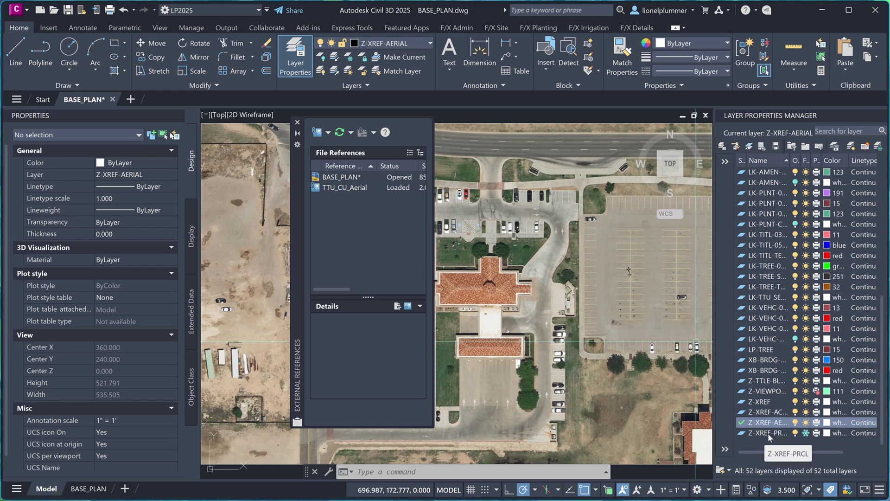
double_click(741, 433)
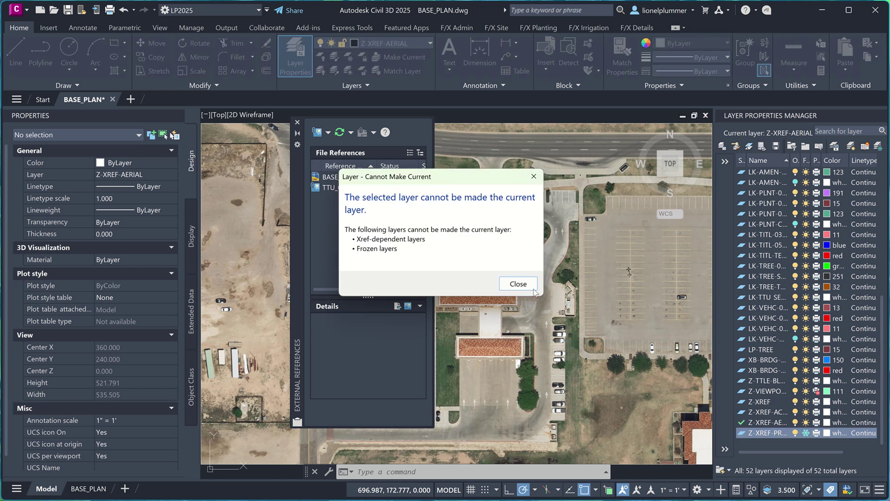
click(518, 284)
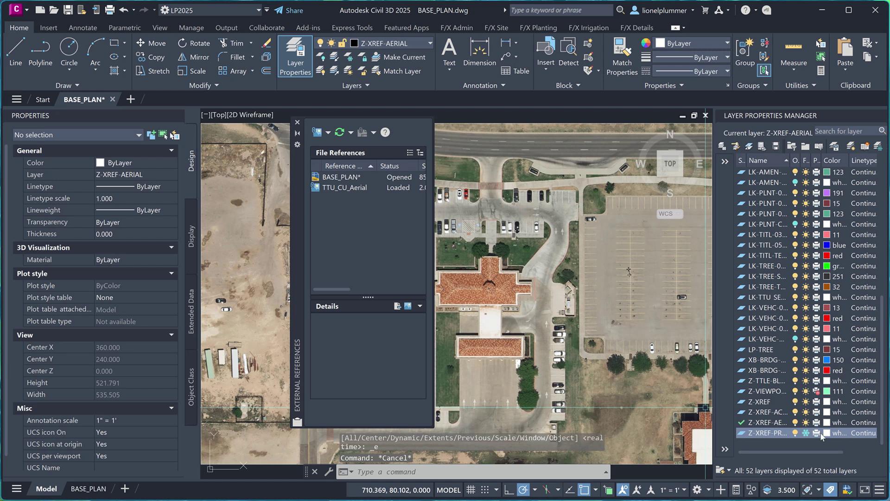
click(806, 433)
click(806, 435)
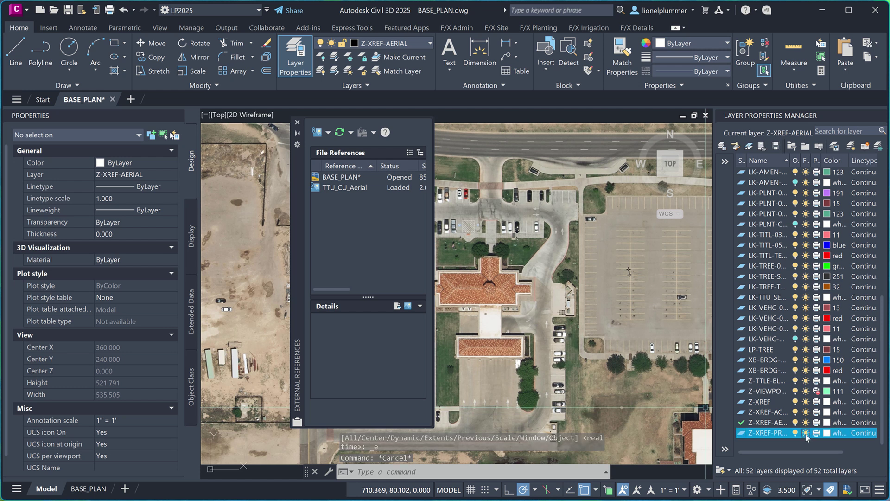
double_click(741, 434)
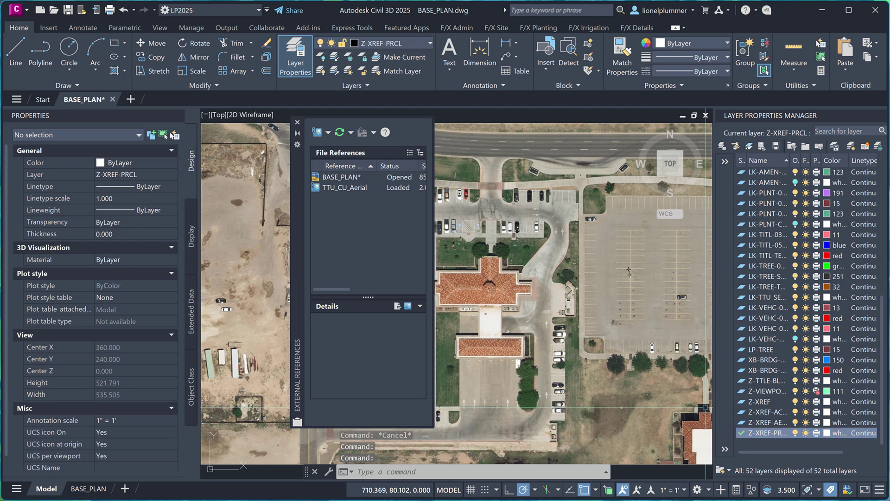
Attach Parcel_Outlines.jpg from the 00-SRVY folder as an image at 0,0,0 with a scale of 240
click(328, 133)
click(352, 160)
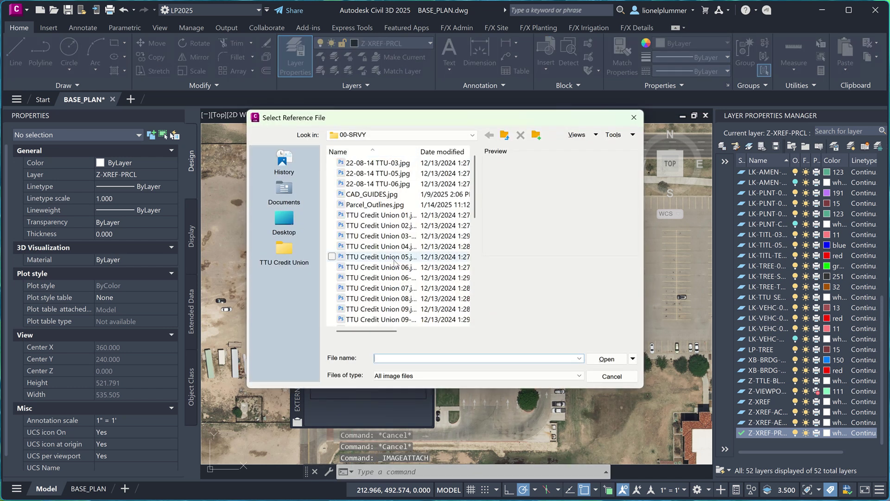
click(404, 206)
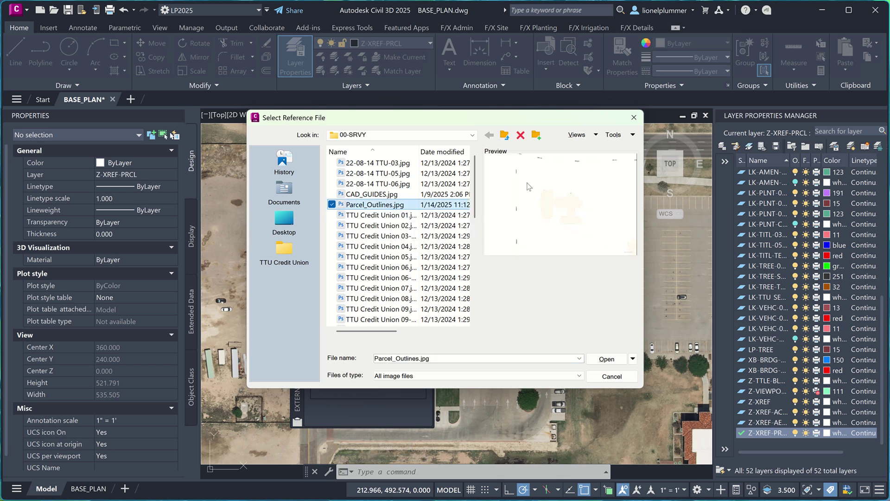
click(610, 359)
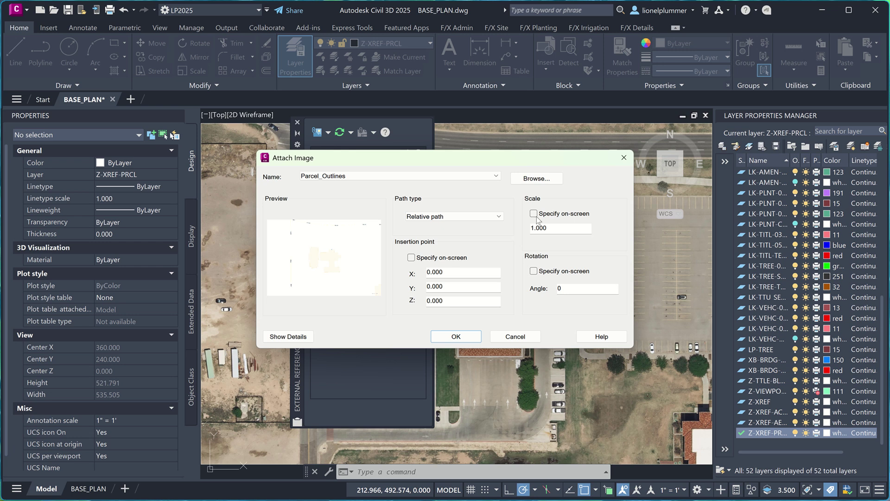
double_click(554, 227)
text(240)
click(456, 336)
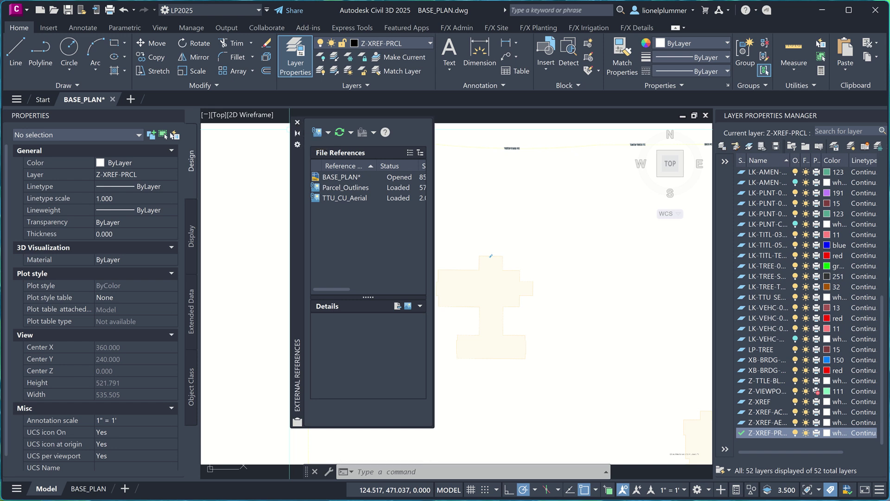
Close the External References palette and save the drawing
click(298, 124)
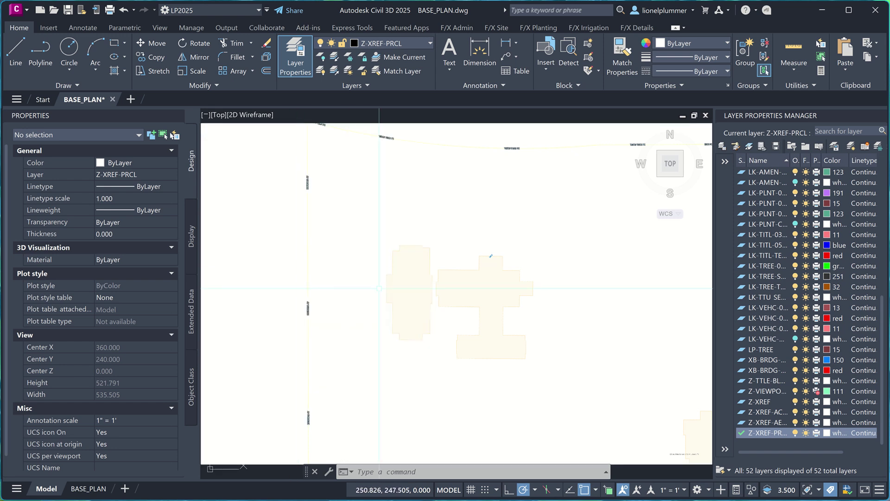
key(ctrl+s)
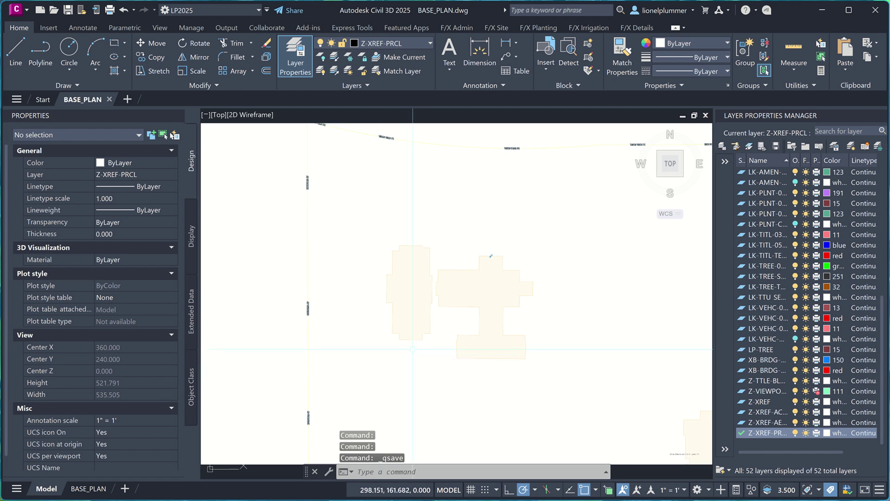
scroll(407, 350, down, 2)
middle_drag(407, 351, 408, 311)
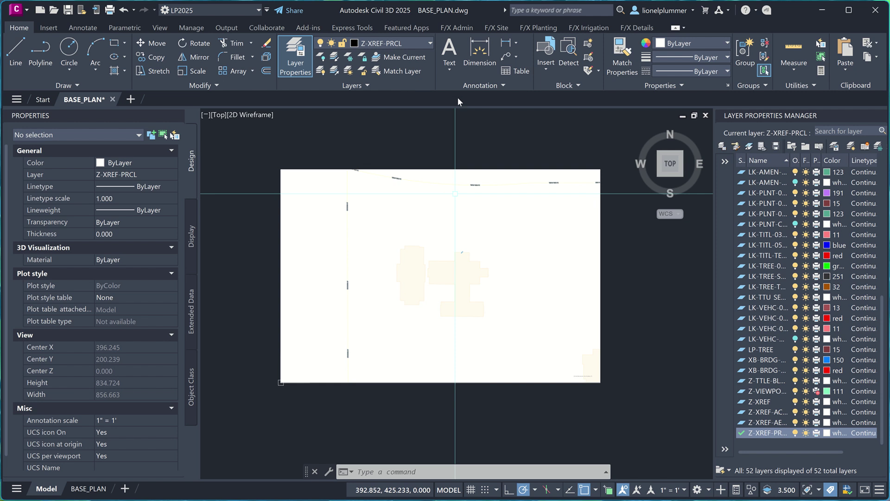
scroll(477, 296, up, 4)
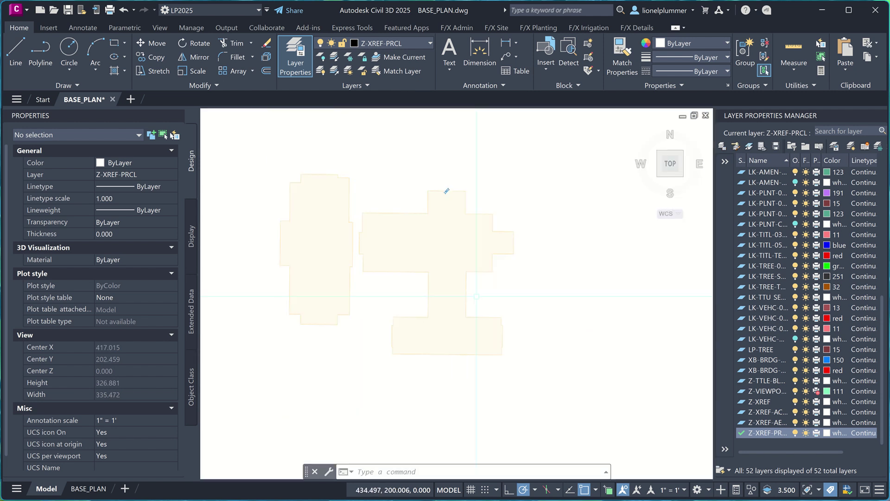
mouse_move(363, 295)
middle_down()
mouse_move(437, 322)
mouse_move(459, 306)
middle_up()
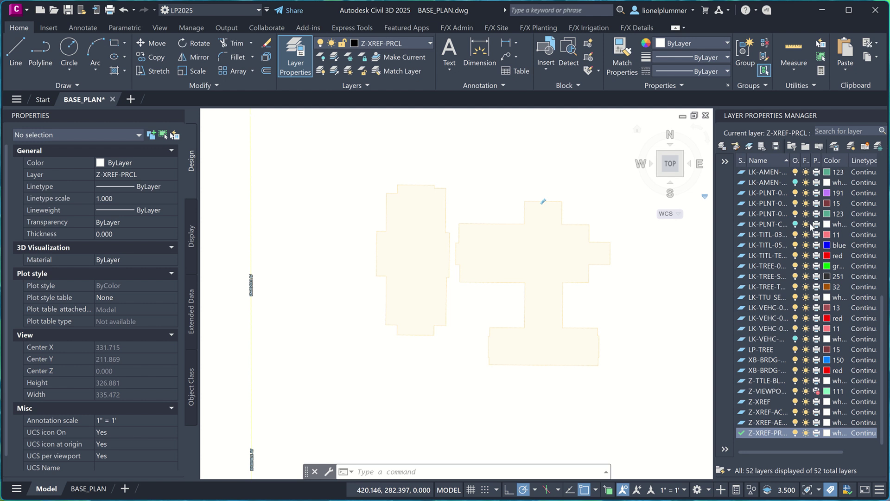
scroll(761, 256, up, 9)
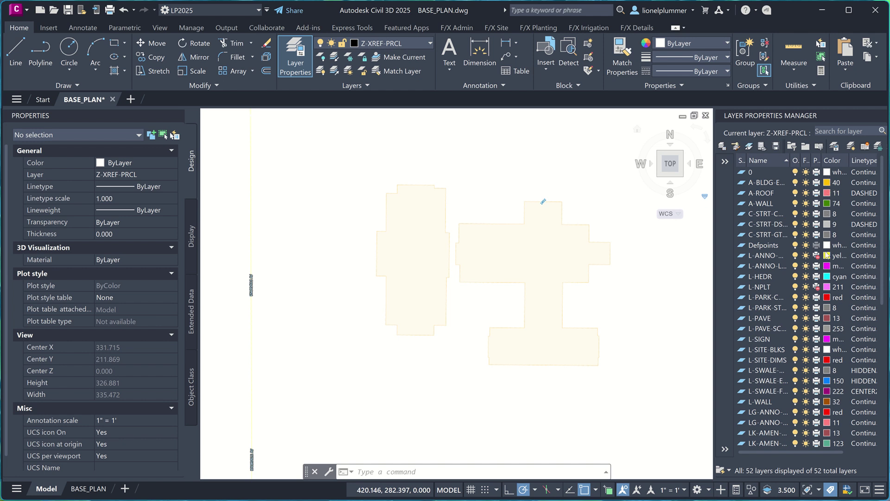
Review the page setup of the BASE_PLAN layout, including its plotter, paper size, plot scale and plot style table
click(98, 490)
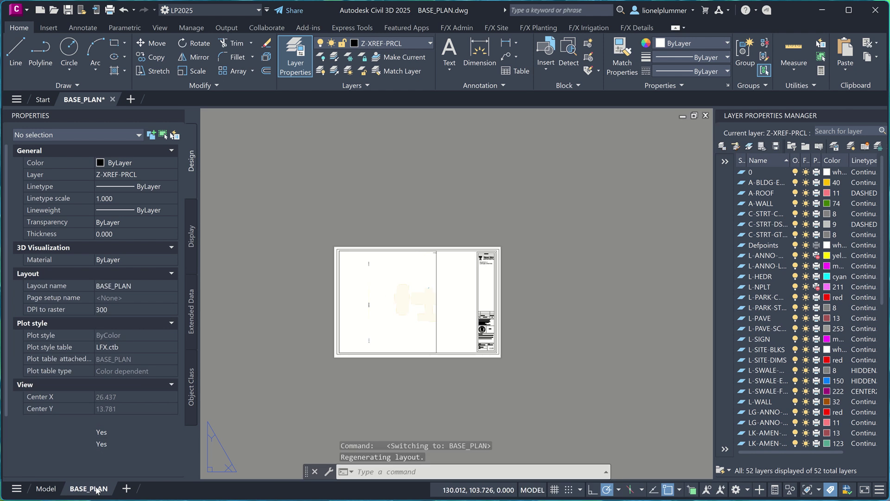
right_click(96, 490)
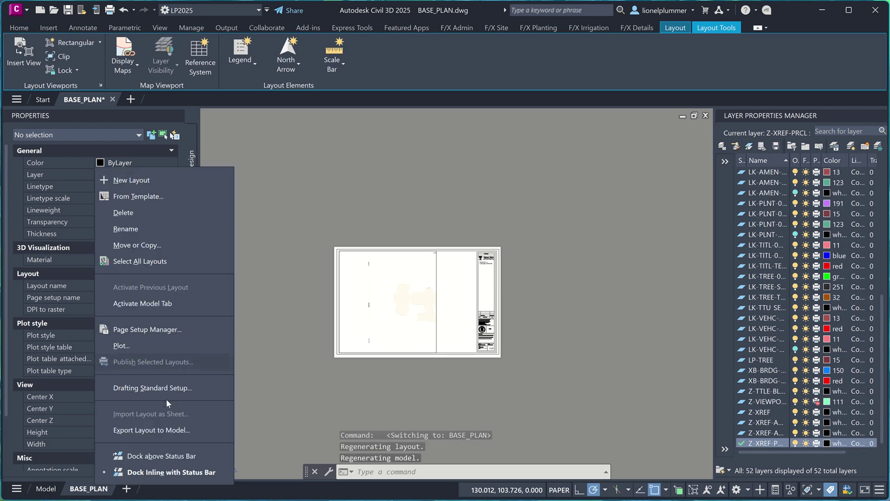
click(179, 329)
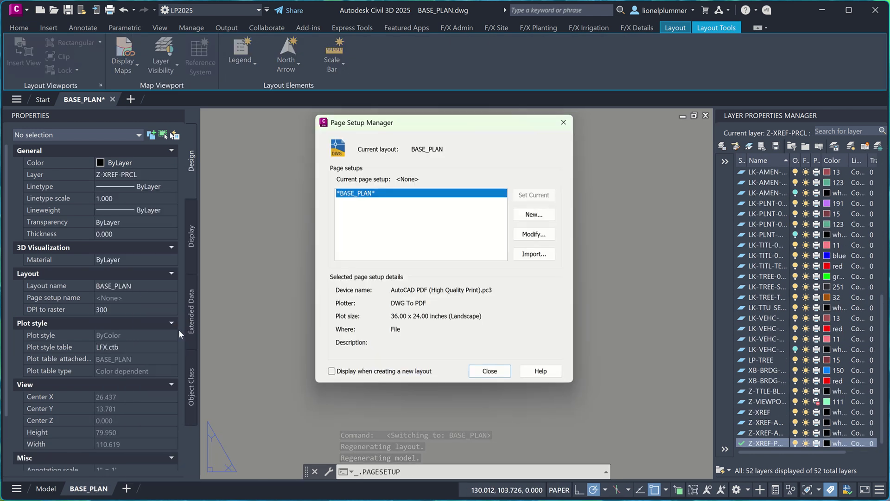
click(537, 234)
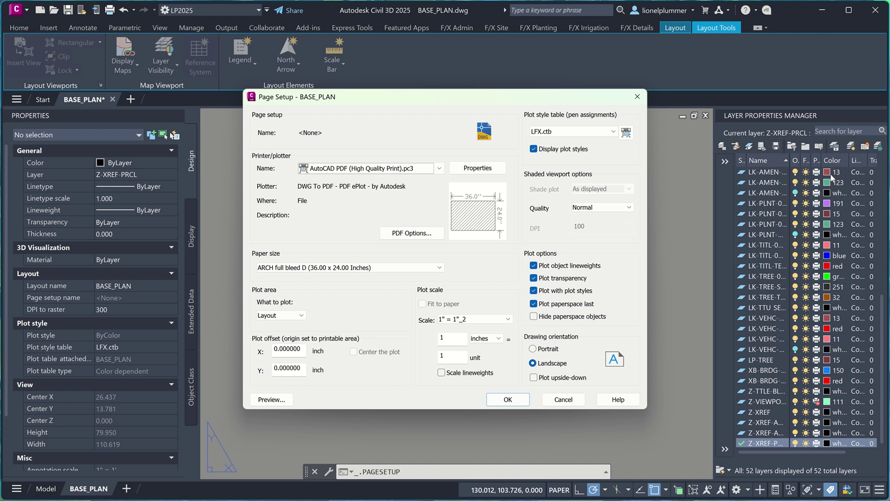
click(637, 100)
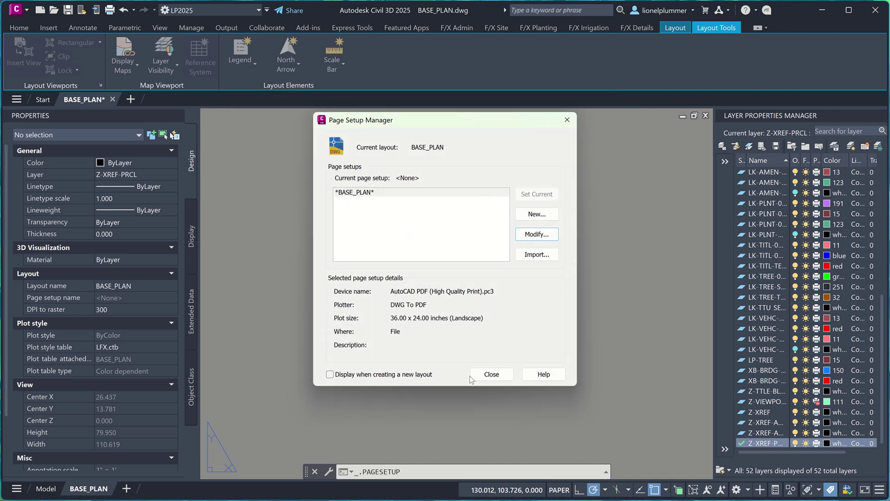
click(486, 375)
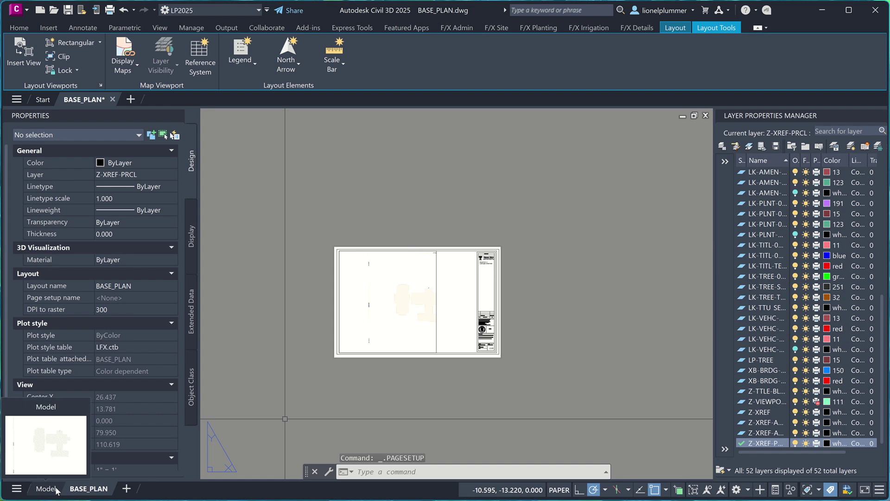
Return to model space, bring up the External References palette and make the Z-XREF-ACAD-GUID layer current
click(45, 489)
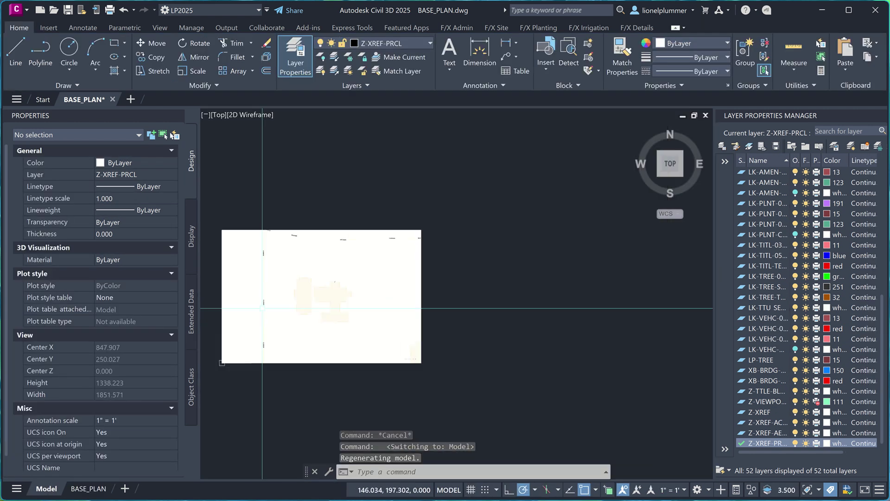
middle_drag(262, 308, 408, 306)
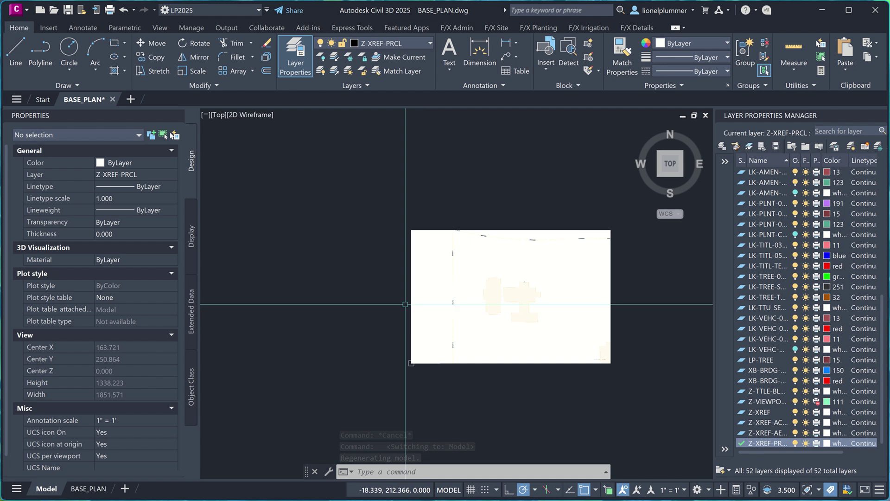
text(xref)
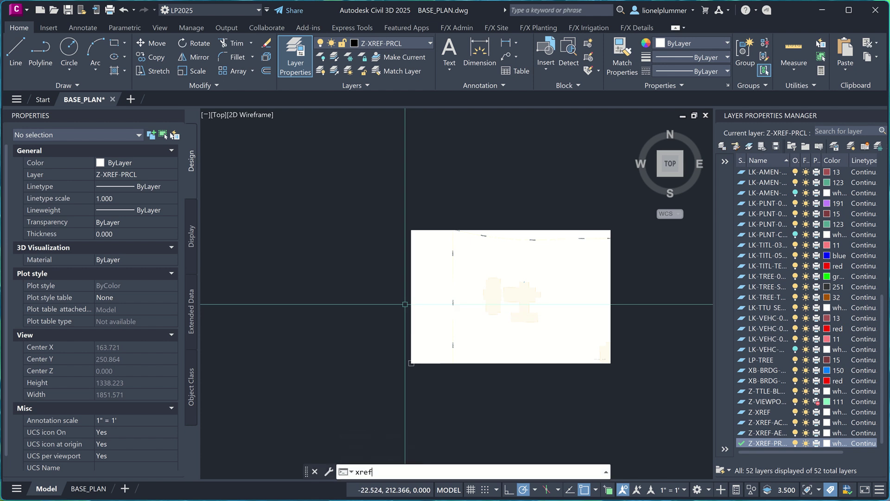
key(Return)
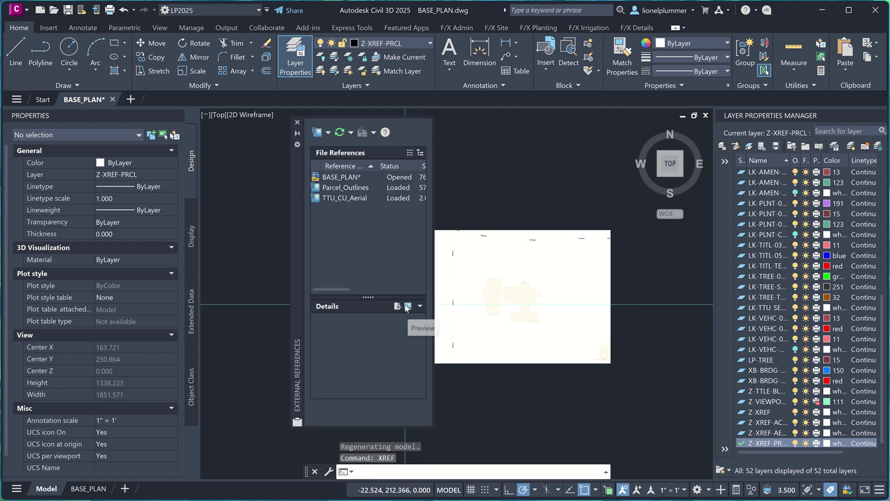
double_click(742, 423)
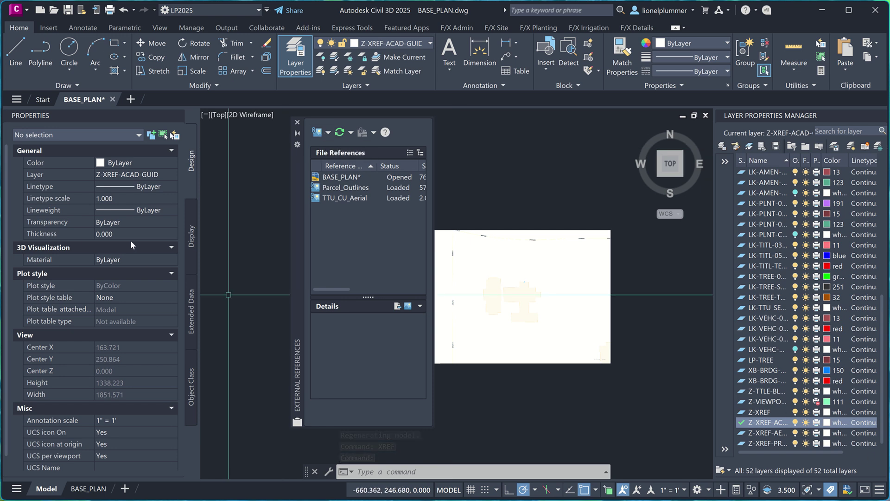
Preview the TTU photos in the 00-SRVY folder and choose CAD_GUIDES.jpg as the image to attach
click(328, 135)
click(354, 160)
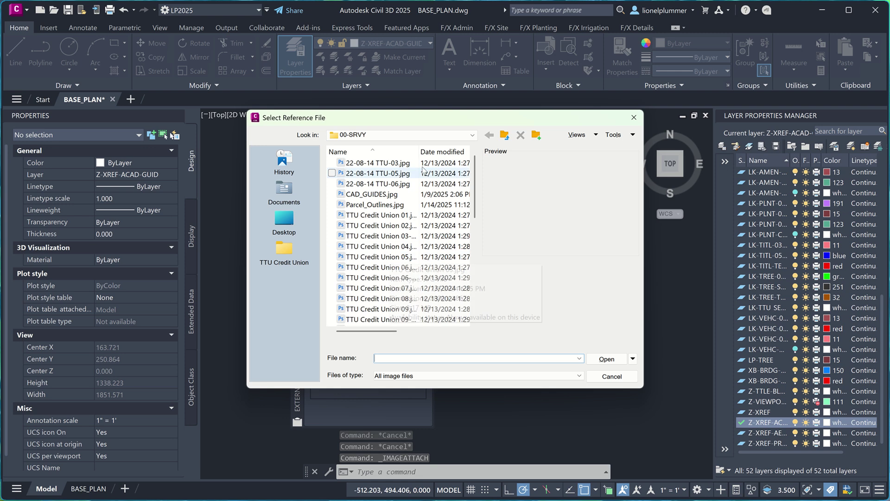
click(402, 165)
click(401, 173)
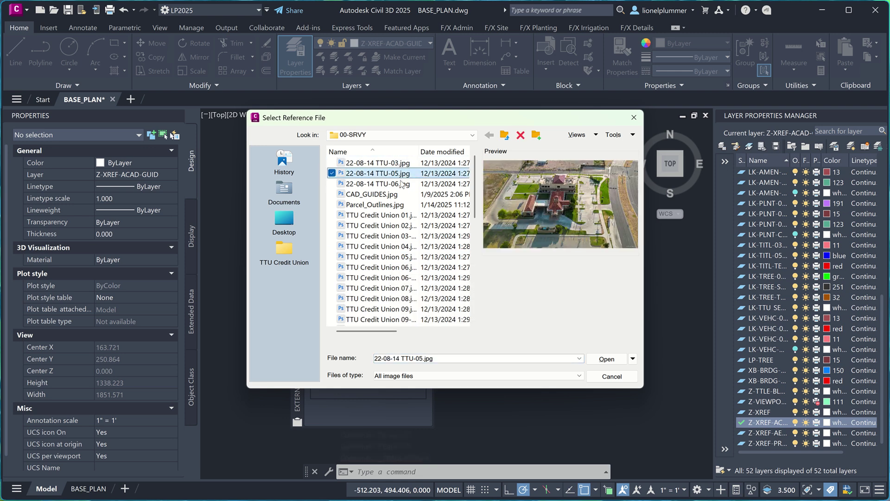
click(401, 184)
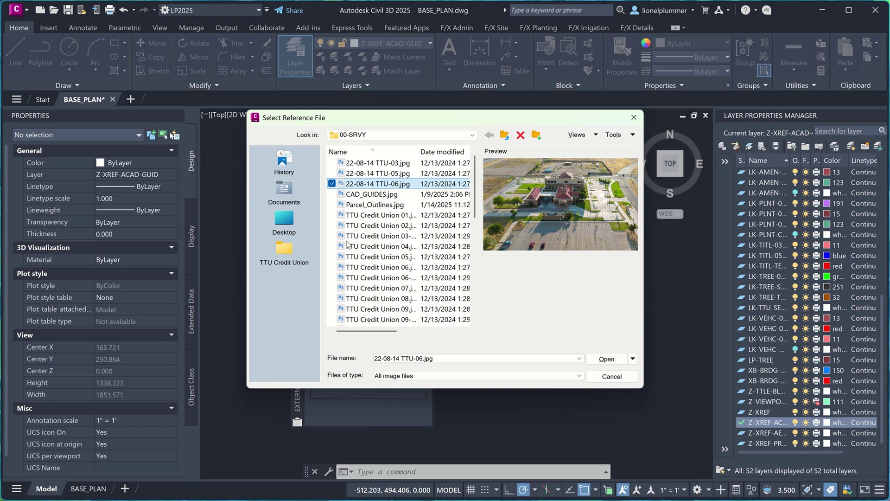
click(407, 215)
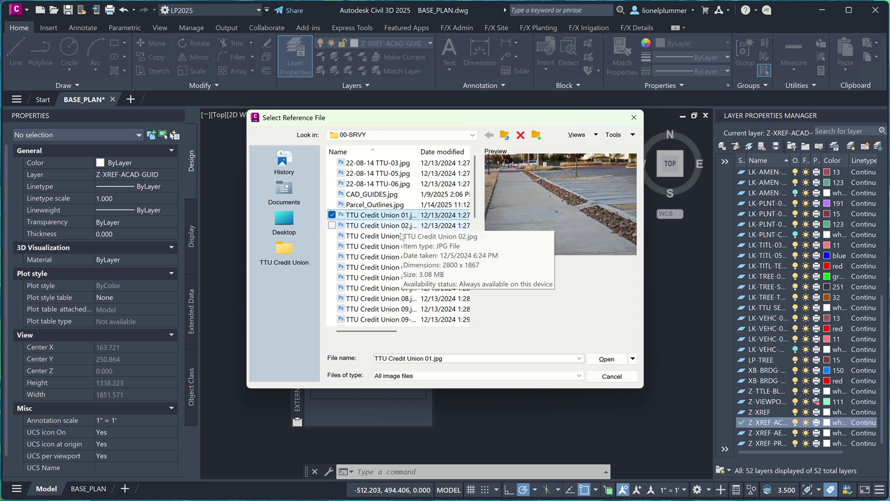
click(405, 226)
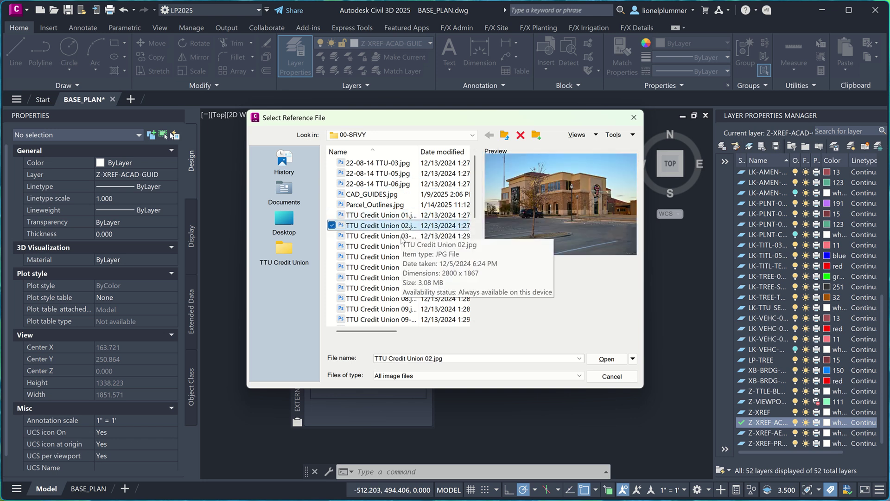
click(402, 238)
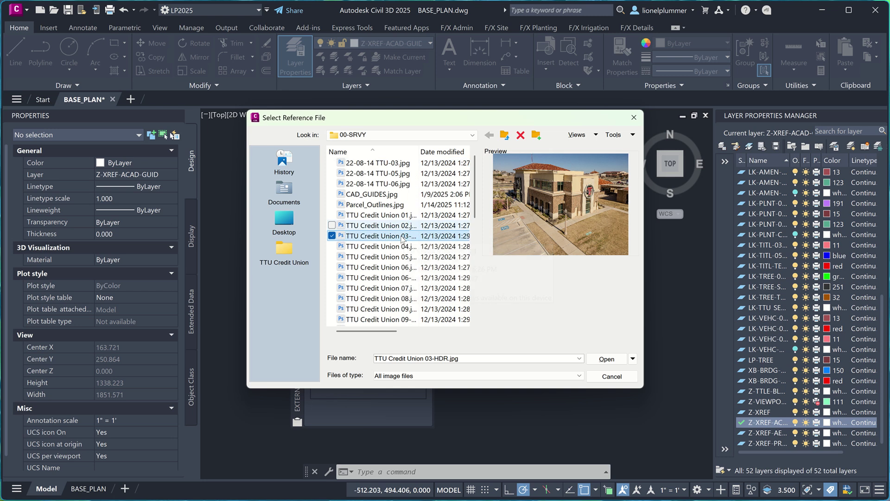
click(390, 196)
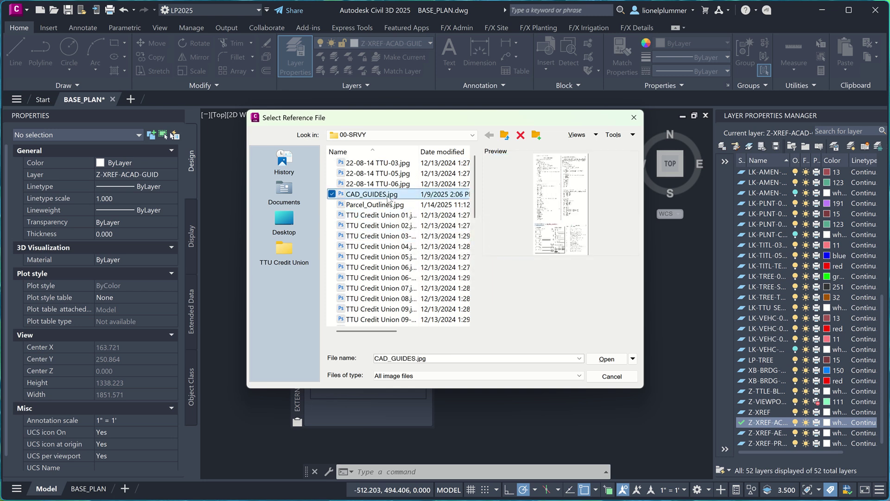
click(606, 359)
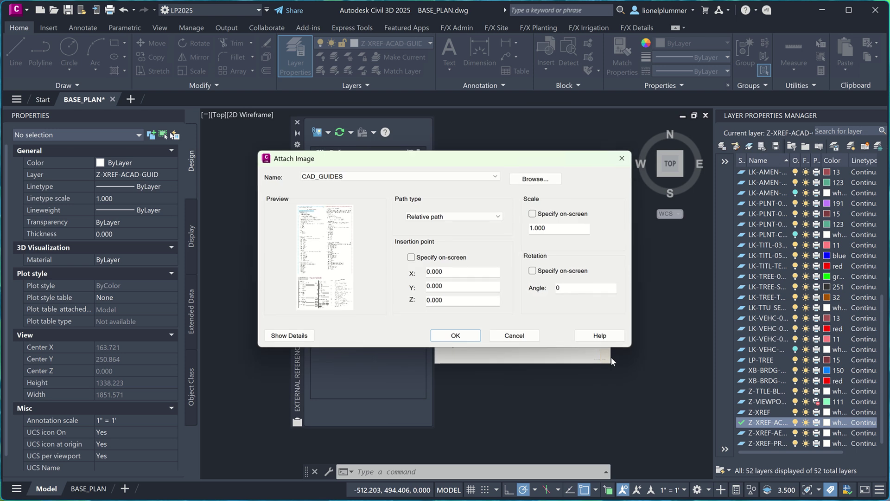
Attach the CAD_GUIDES image with insertion point and scale specified on-screen, placing it just left of the parcel outline image
click(431, 257)
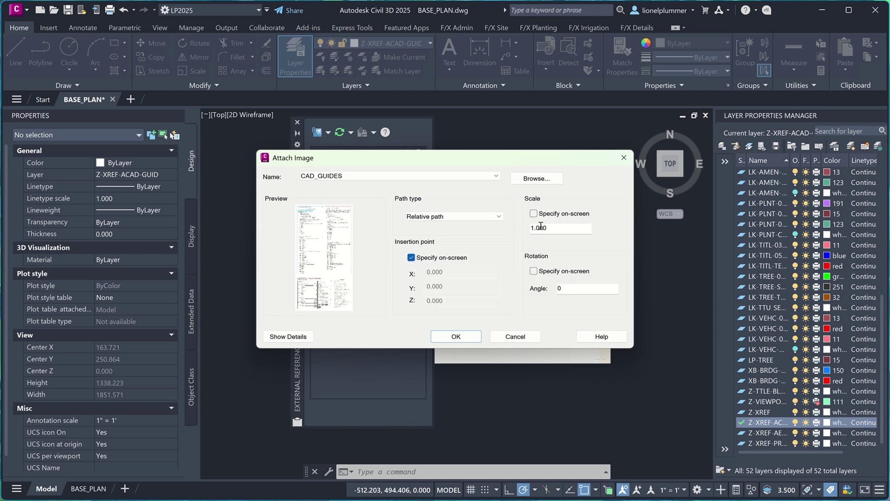
click(534, 214)
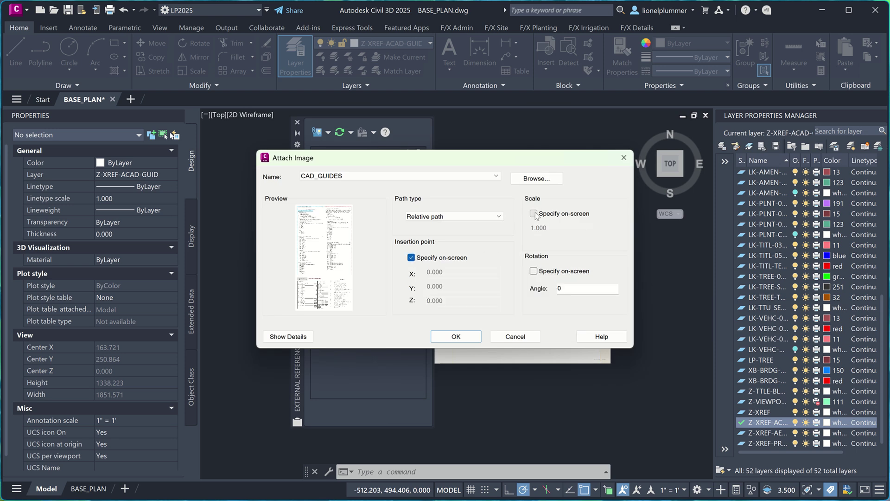
click(456, 336)
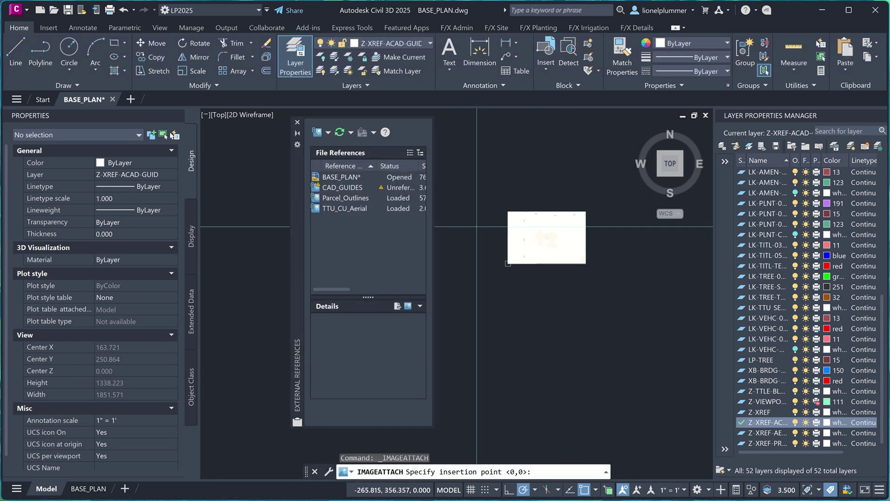
scroll(538, 270, up, 2)
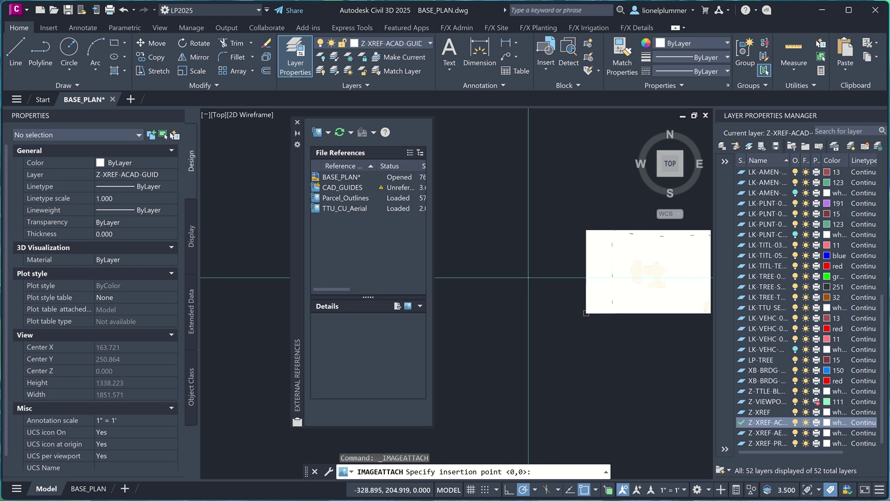
click(532, 275)
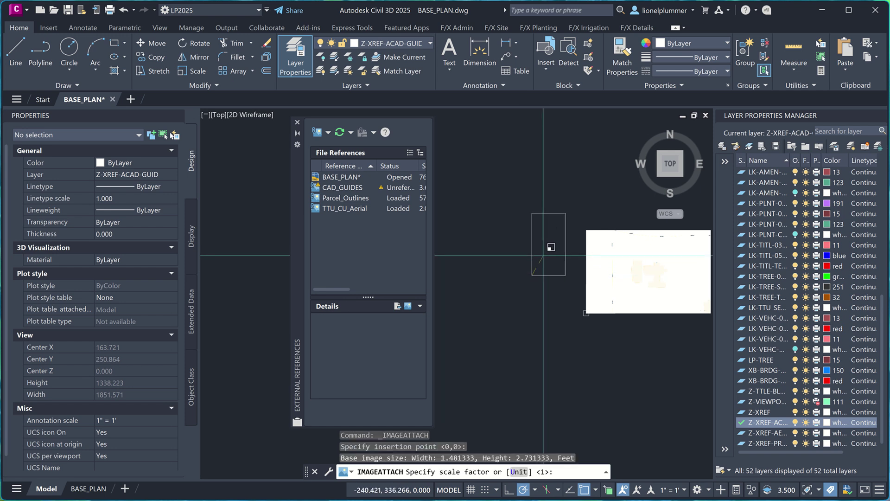
click(545, 250)
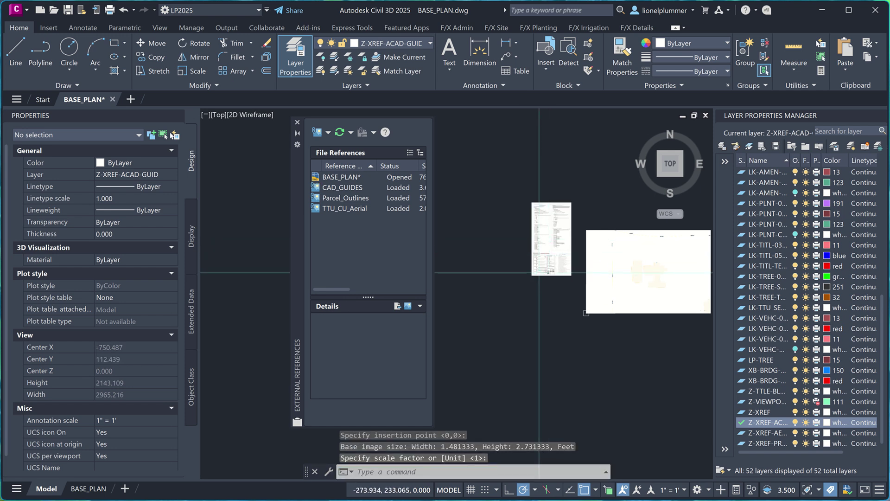
Examine the line color, lineweight and screened hatch chart in the CAD_GUIDES image
scroll(548, 273, up, 6)
scroll(557, 164, up, 5)
scroll(561, 175, down, 1)
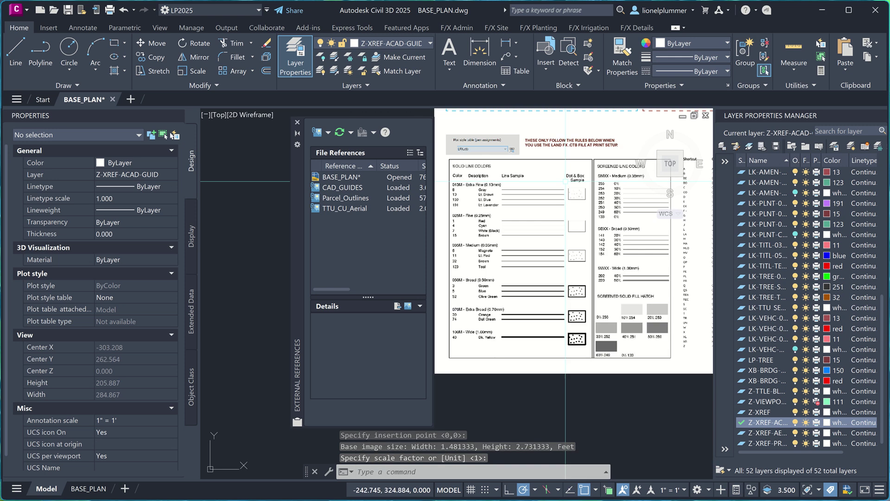
scroll(555, 180, down, 1)
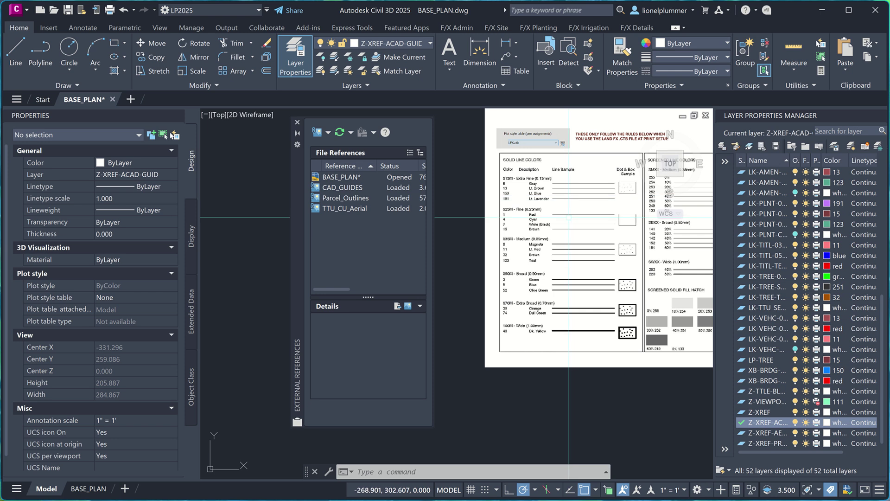
middle_drag(566, 322, 545, 315)
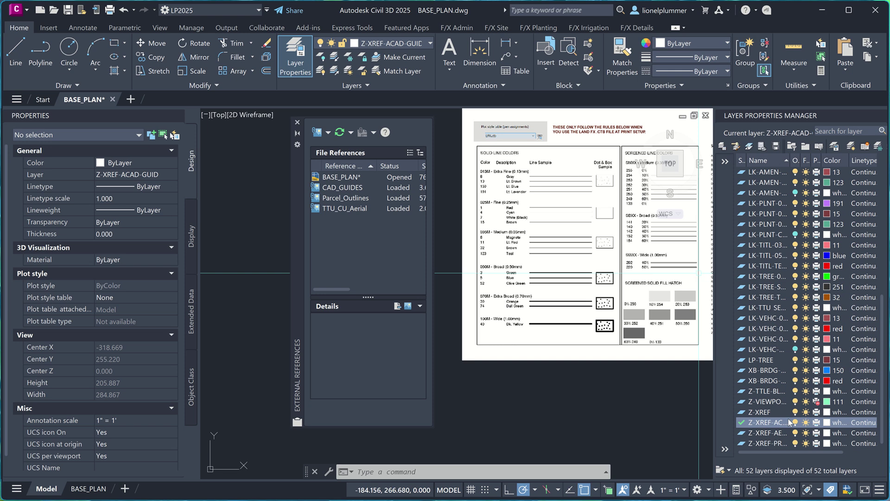
Set the color of the title block layer (Z-TTLE-BL...) to index color 40
click(826, 392)
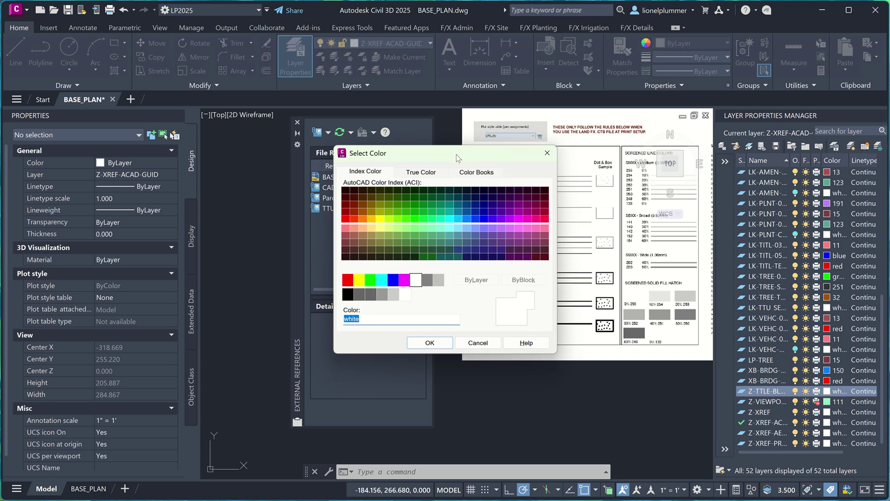
drag(457, 154, 339, 159)
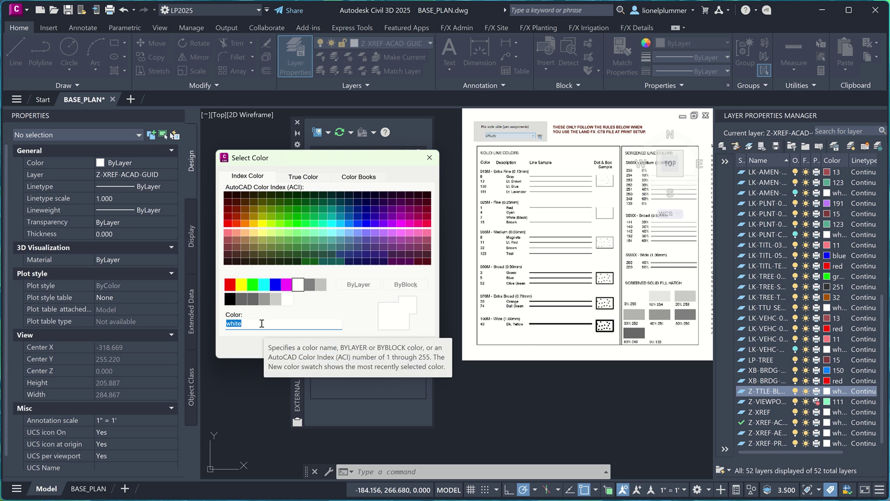
text(40)
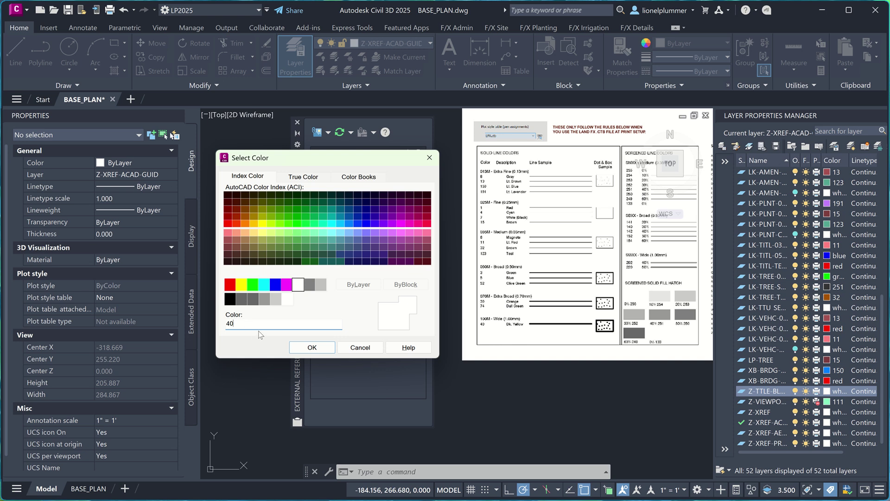
click(312, 347)
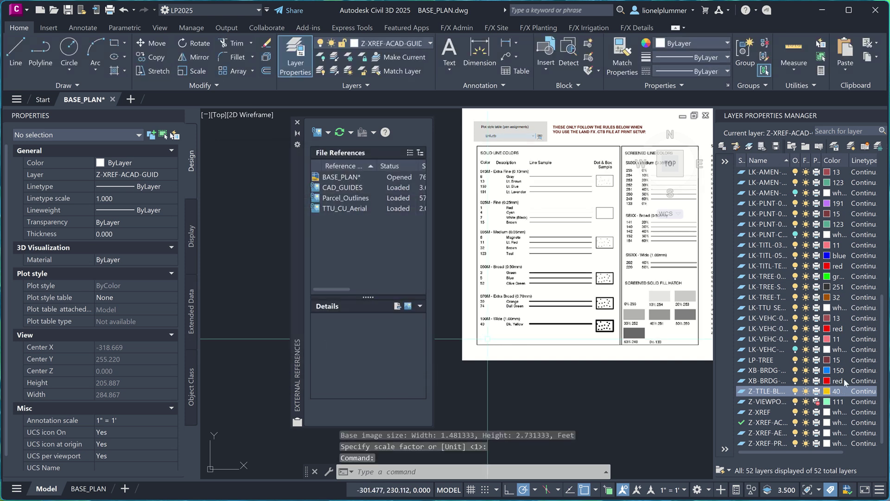
Set the title block layer's color back to white
click(827, 391)
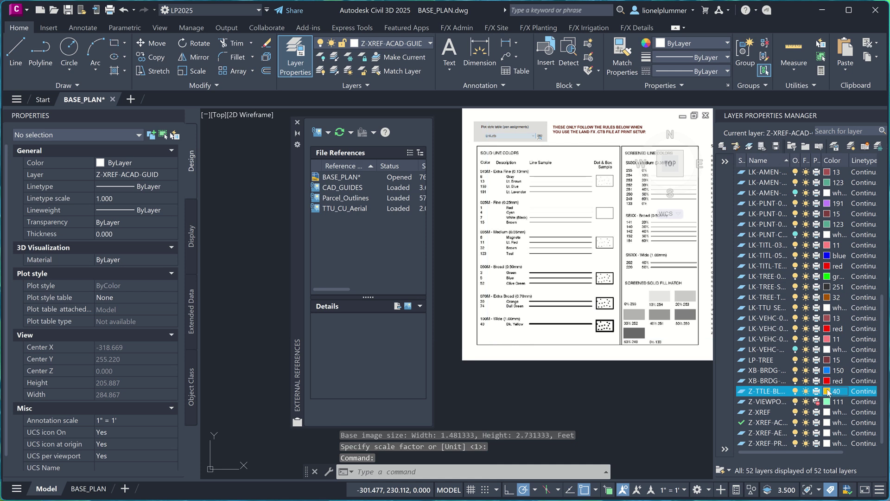
click(297, 285)
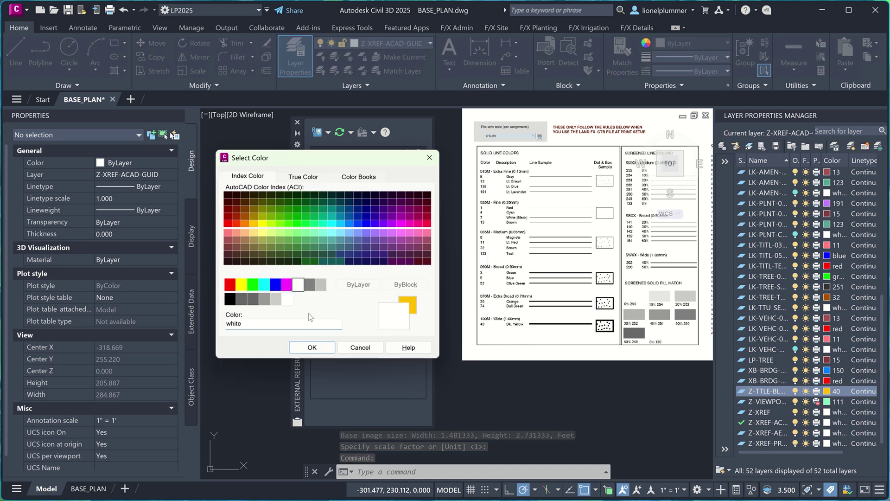
click(319, 347)
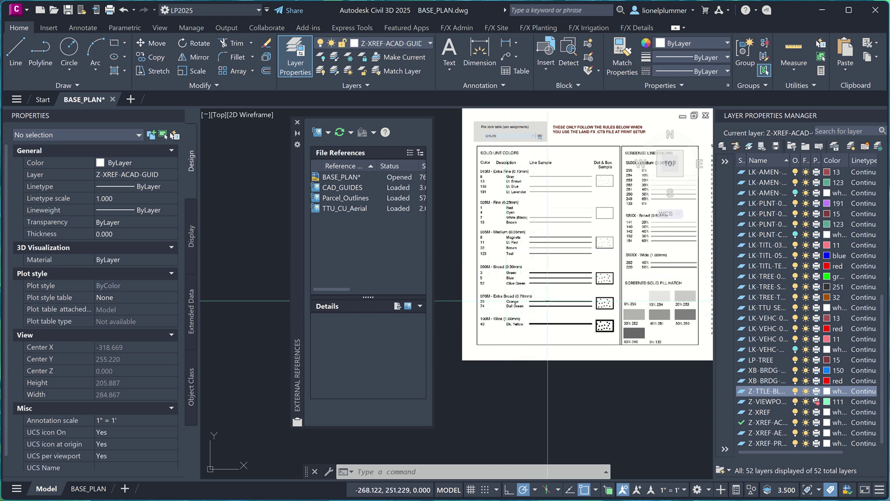
Examine the National CAD Standards and Land F/X layer naming guidelines pages in the CAD_GUIDES image
scroll(547, 301, down, 2)
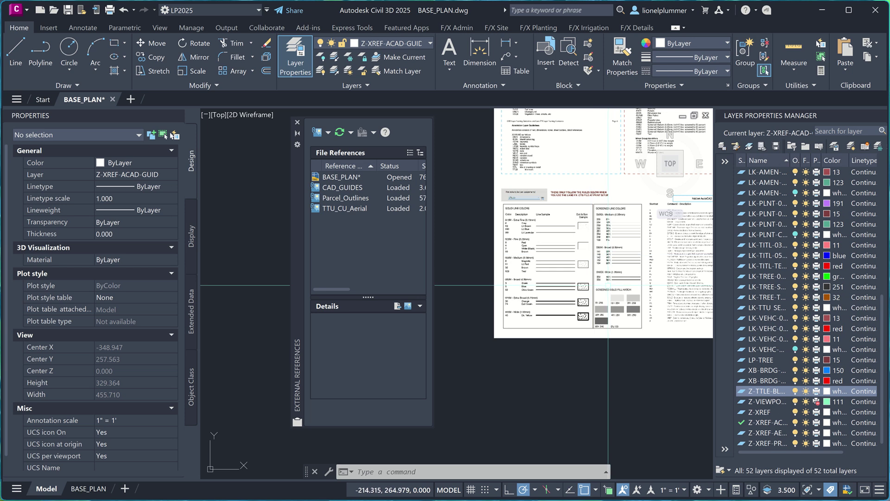
mouse_move(608, 285)
middle_down()
mouse_move(548, 344)
mouse_move(549, 374)
mouse_move(530, 399)
middle_up()
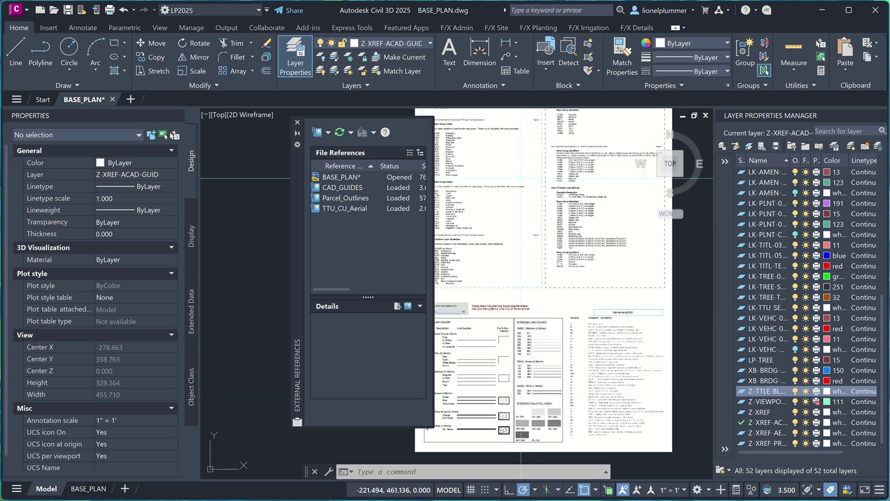
middle_drag(523, 179, 594, 315)
scroll(554, 159, up, 4)
middle_drag(528, 173, 615, 285)
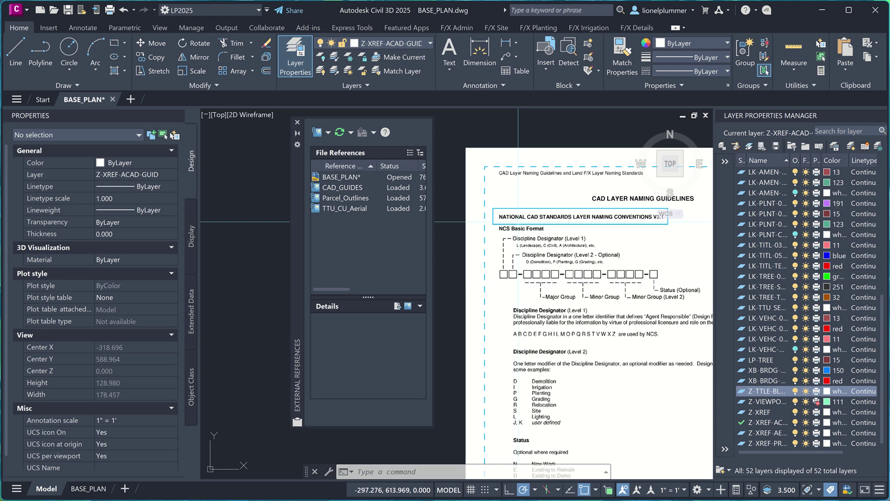
scroll(599, 343, down, 2)
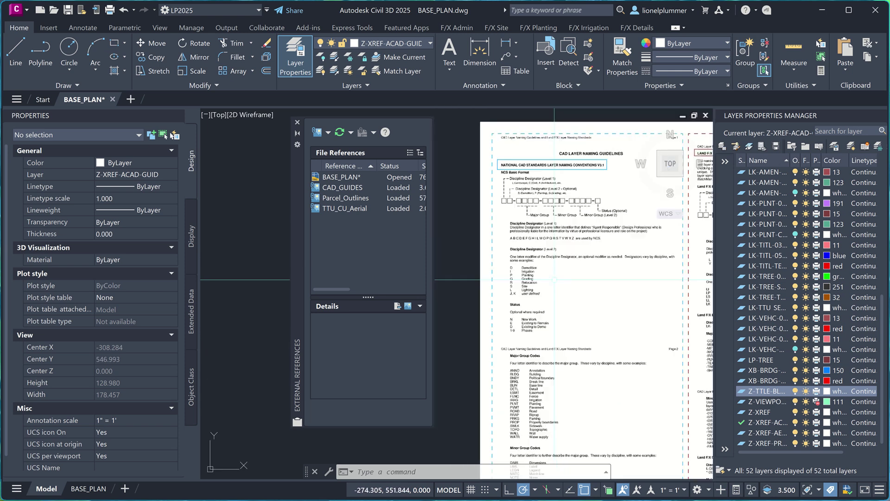
mouse_move(608, 352)
middle_down()
mouse_move(558, 290)
mouse_move(456, 297)
middle_up()
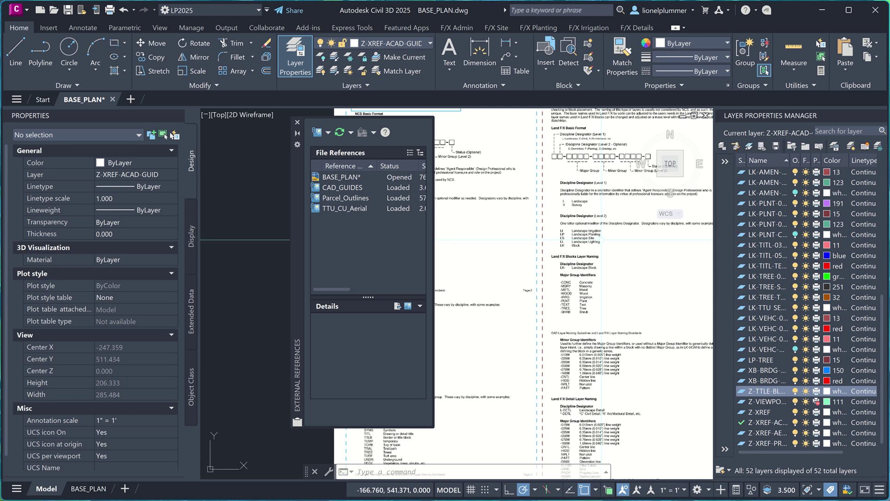
Close the External References palette and save the BASE_PLAN drawing
click(297, 121)
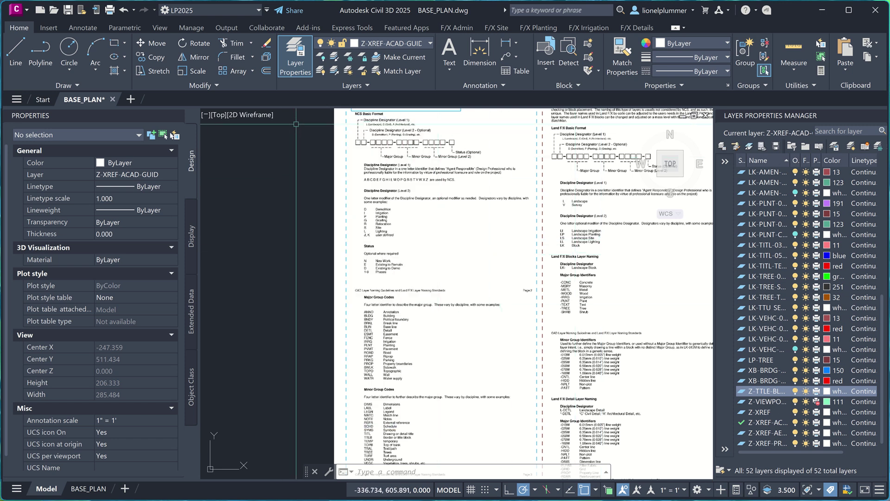
key(ctrl+s)
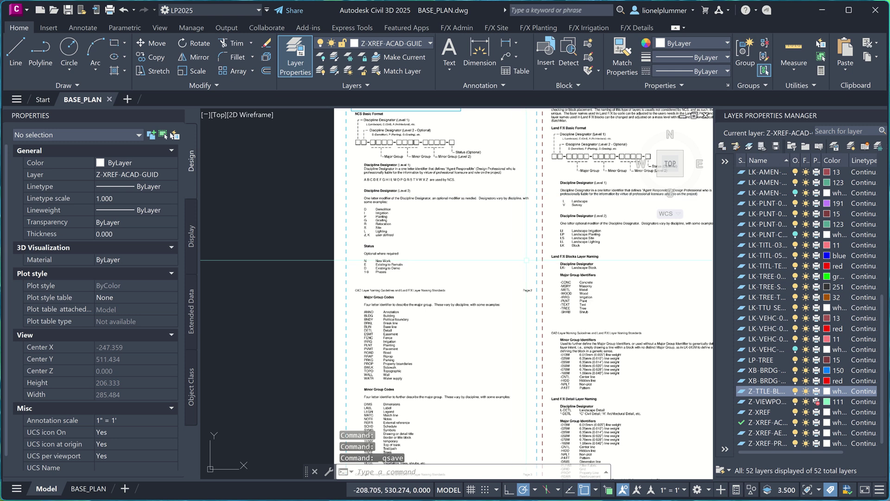
middle_drag(616, 271, 544, 273)
Widen the Layer Properties Manager and sort its layers by name in descending and back to ascending order
scroll(853, 265, up, 8)
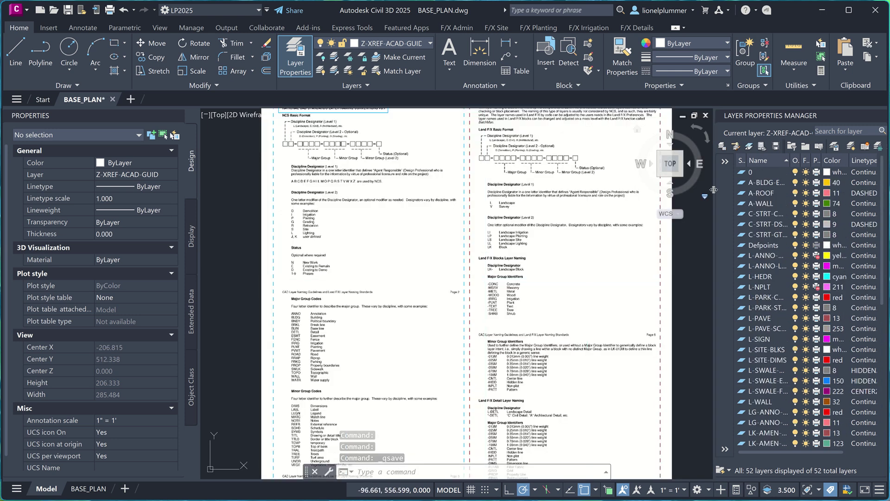
drag(715, 190, 684, 190)
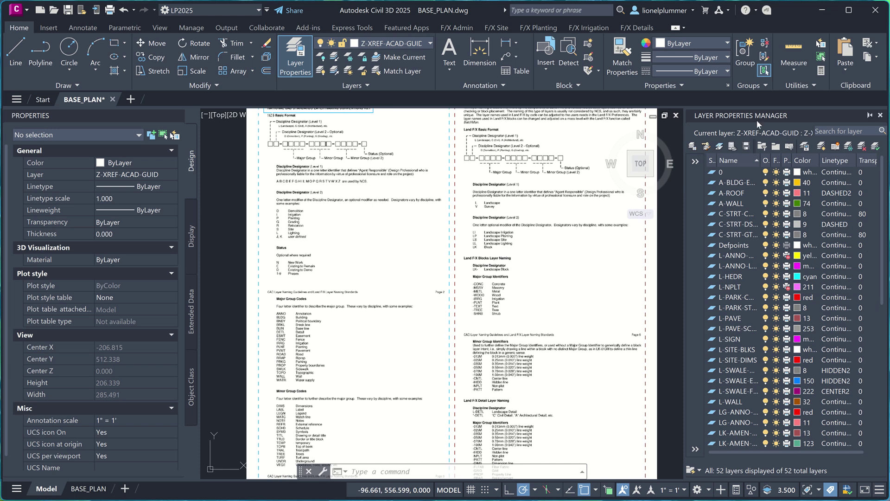
click(730, 159)
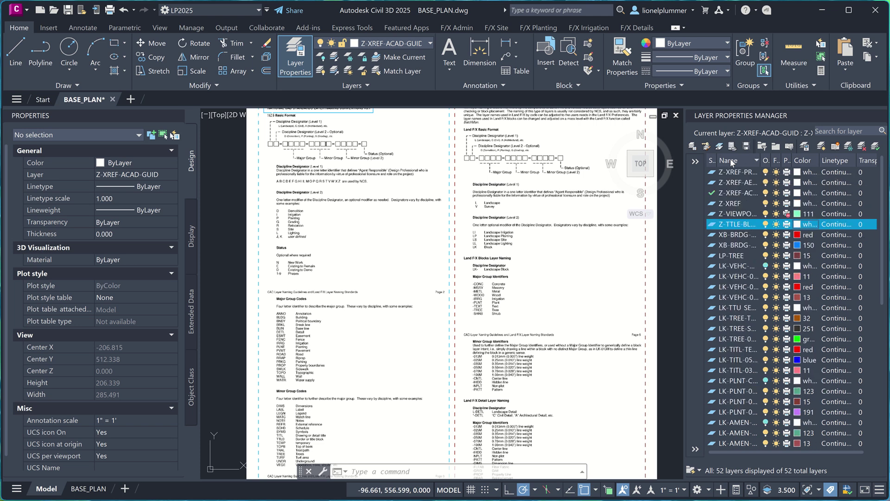
click(729, 159)
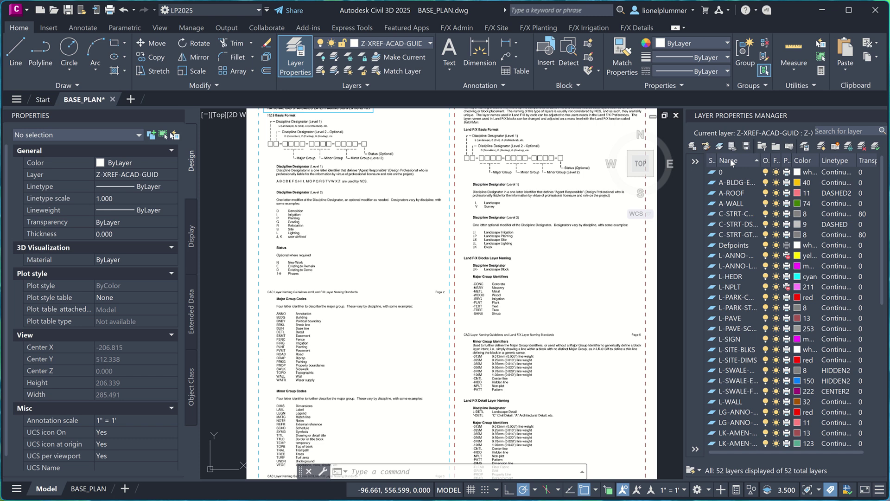
Sort the layer list by freeze state and by on/off state, and return it to ascending name order
click(777, 161)
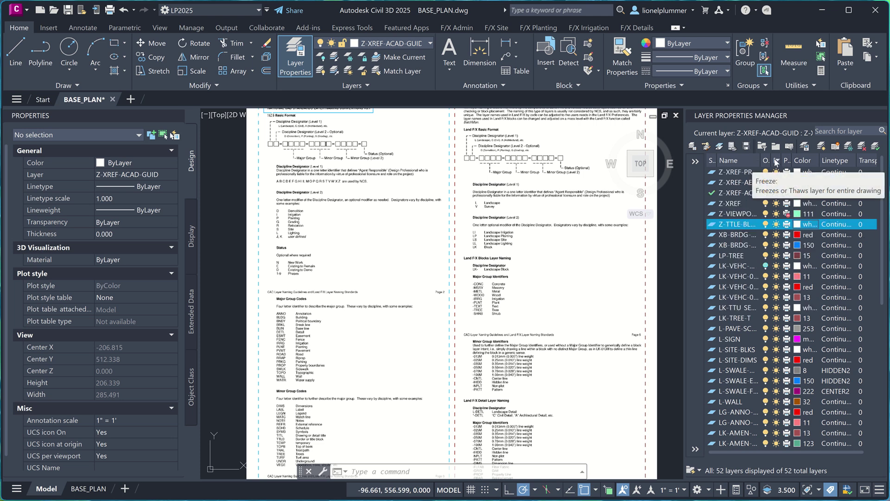
click(777, 160)
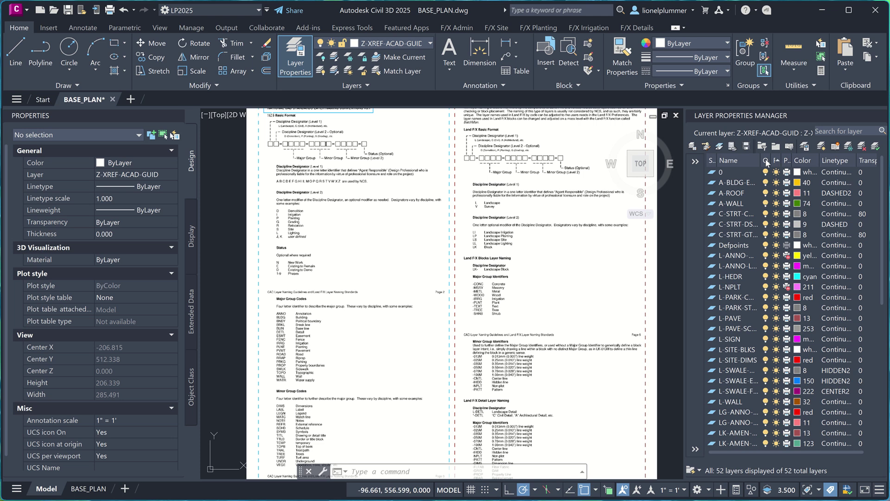
click(766, 160)
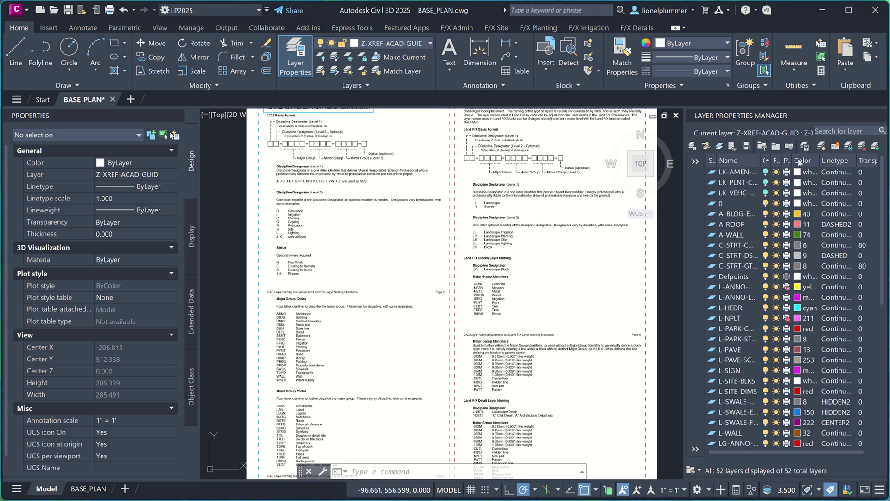
click(742, 161)
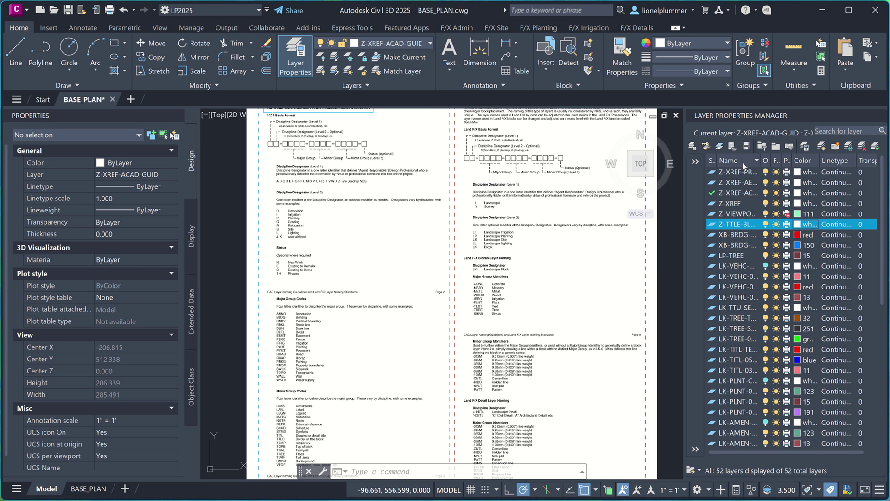
click(742, 161)
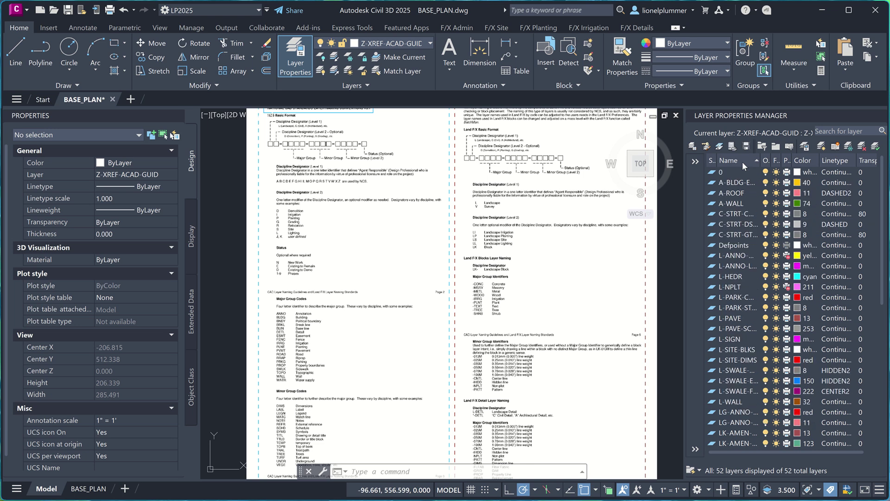
Sort the layer list by color and review which layers share each color
click(804, 160)
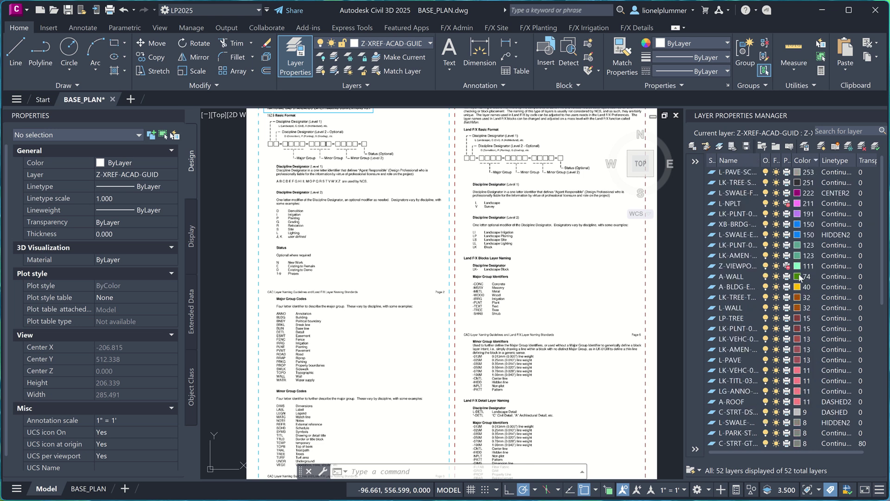
scroll(800, 278, down, 9)
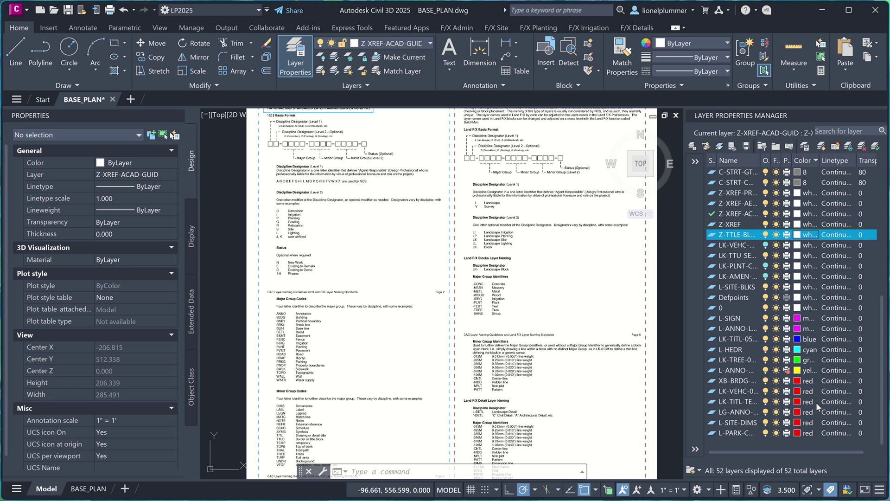
scroll(863, 328, up, 5)
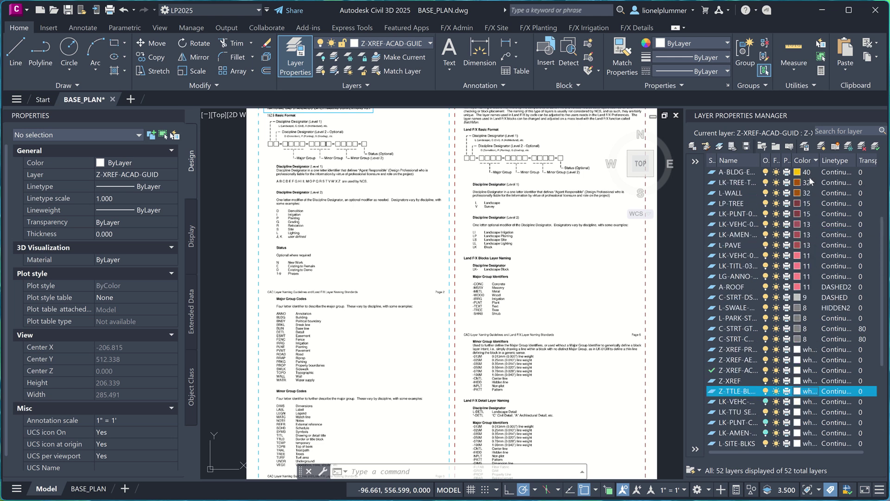
scroll(811, 199, up, 4)
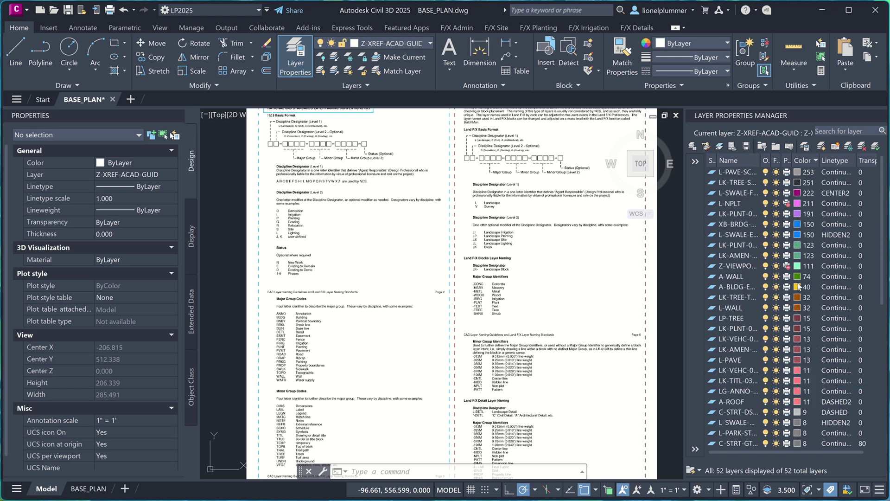
Sort the layer list by name again and make A-BLDG-ENVL the current layer
click(734, 157)
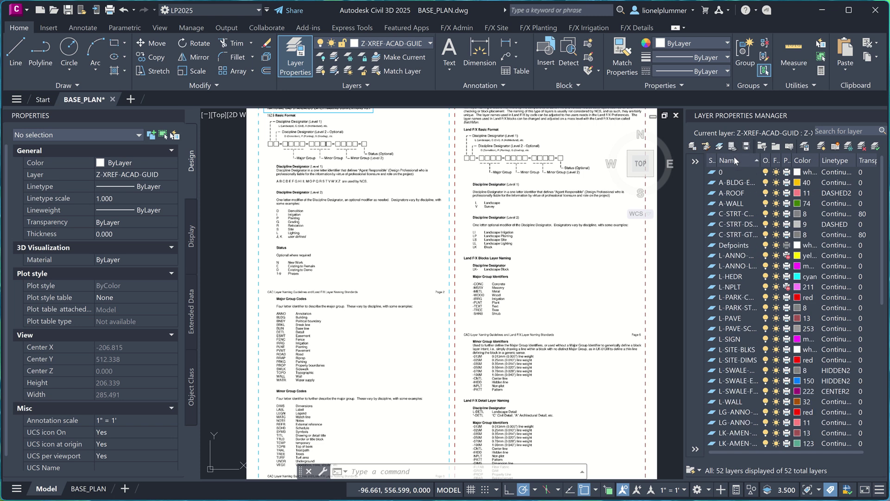
double_click(713, 182)
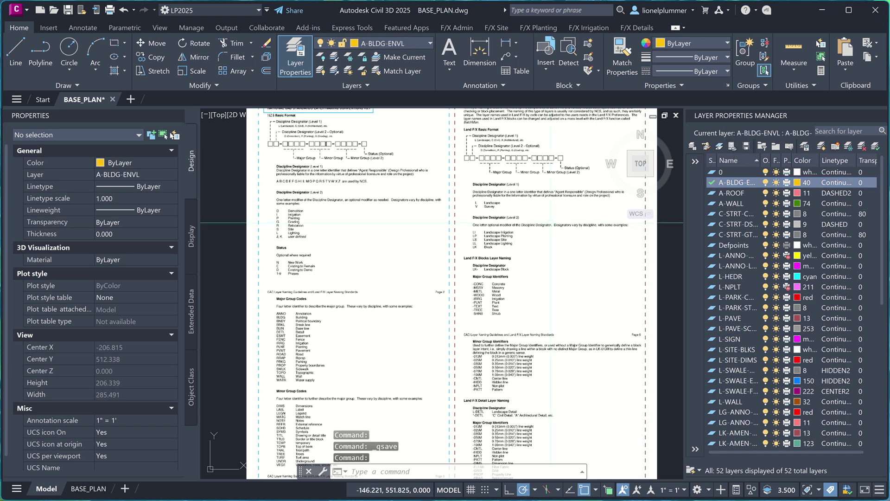
Draw a rectangle about 64.5 by 39 units over the wide middle section of the westernmost building footprint in the parcel outline image
scroll(529, 237, down, 5)
mouse_move(581, 287)
middle_down()
mouse_move(447, 276)
mouse_move(291, 221)
middle_up()
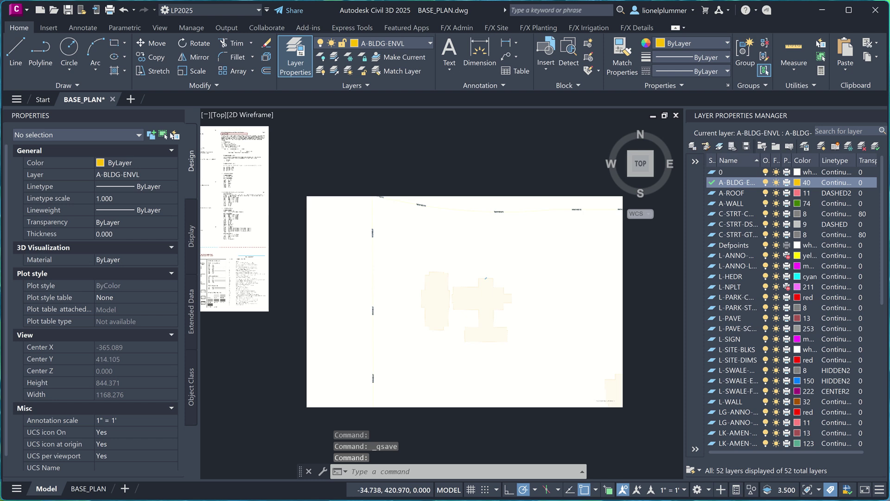
scroll(448, 293, up, 6)
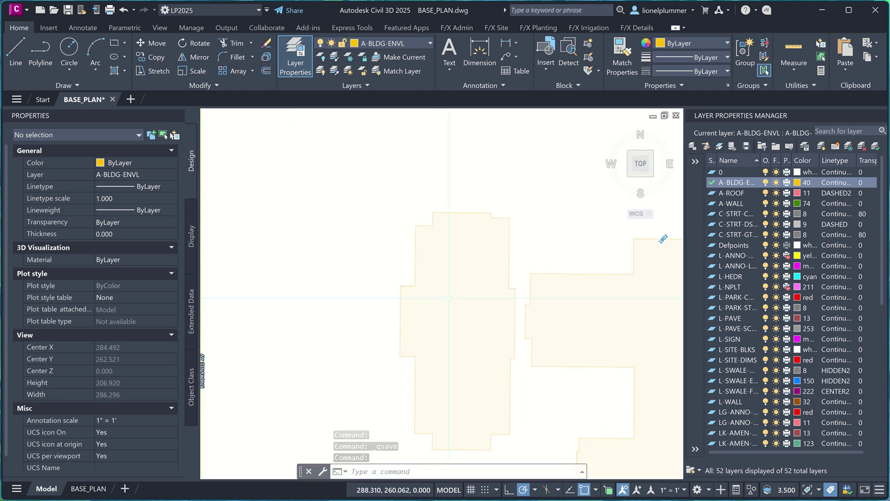
middle_drag(446, 291, 431, 275)
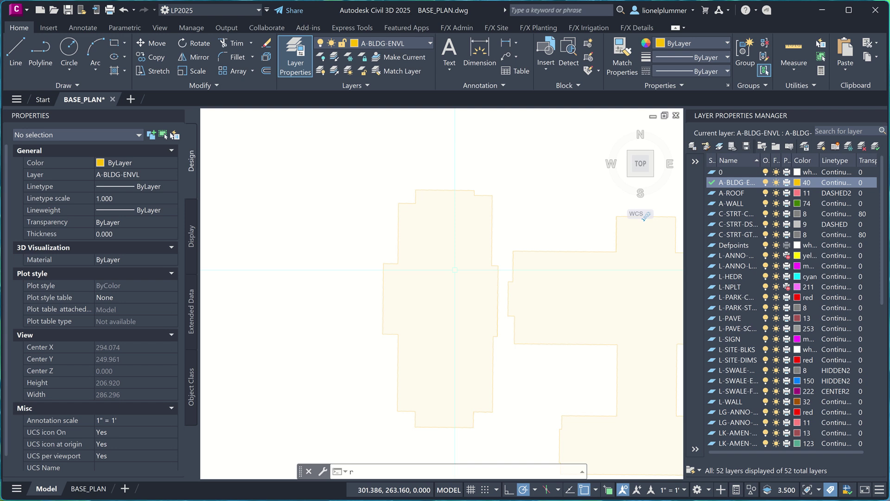
text(e)
key(Return)
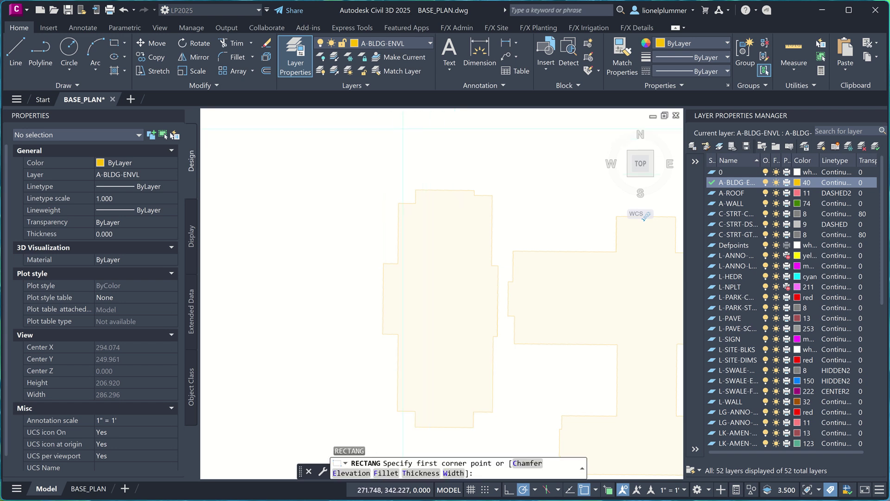
scroll(396, 123, up, 4)
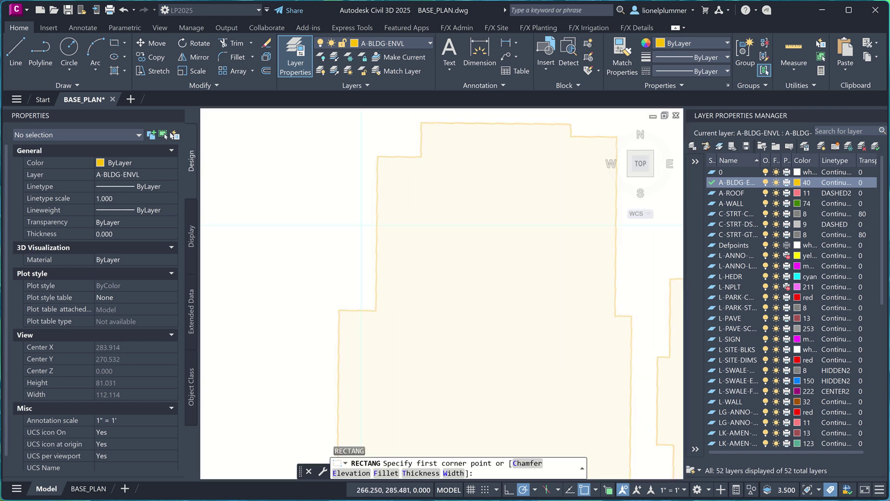
scroll(334, 164, down, 2)
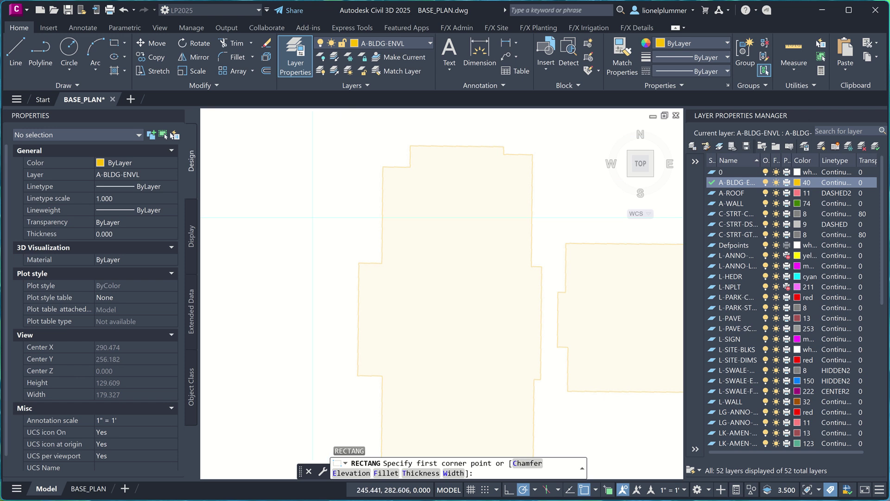
scroll(332, 164, down, 4)
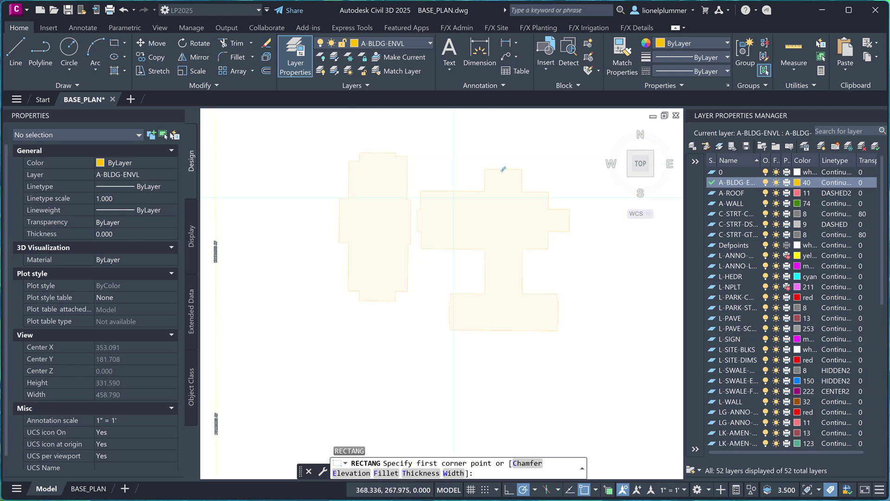
middle_drag(400, 211, 445, 275)
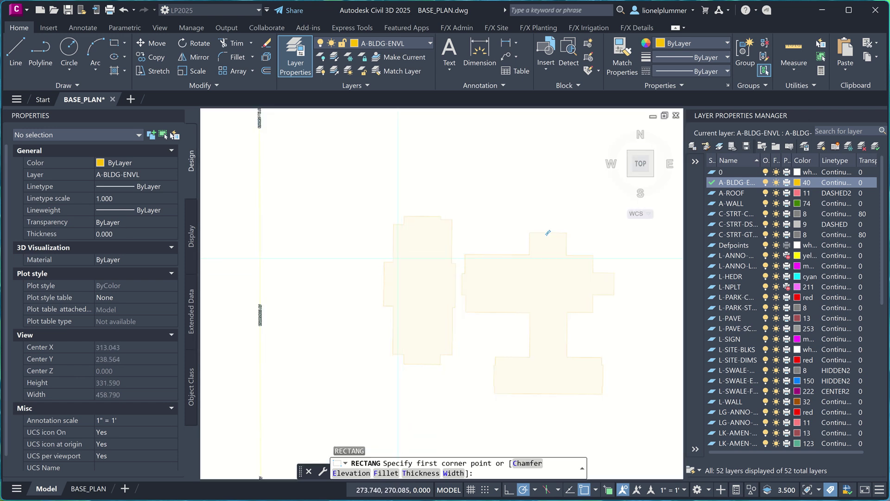
scroll(386, 264, up, 2)
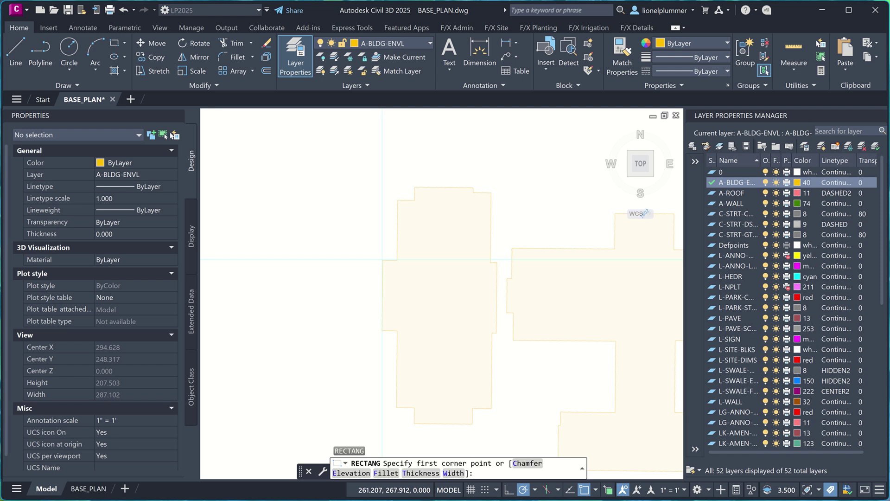
click(382, 261)
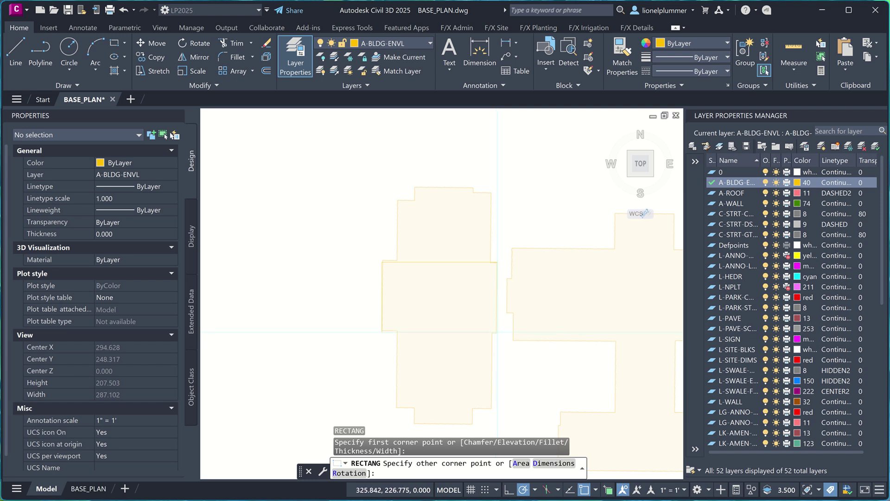
click(497, 332)
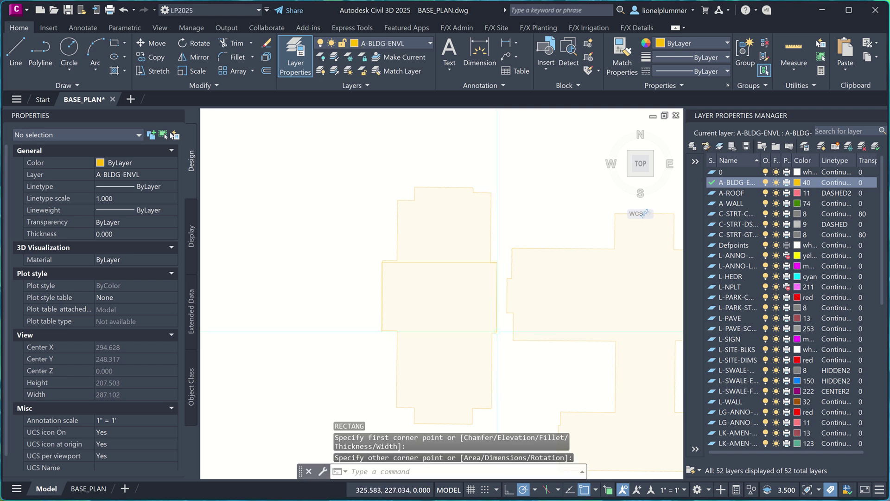
Stretch the north edge of the wide middle rectangle about 1 unit north to meet the traced footprint
scroll(435, 260, up, 2)
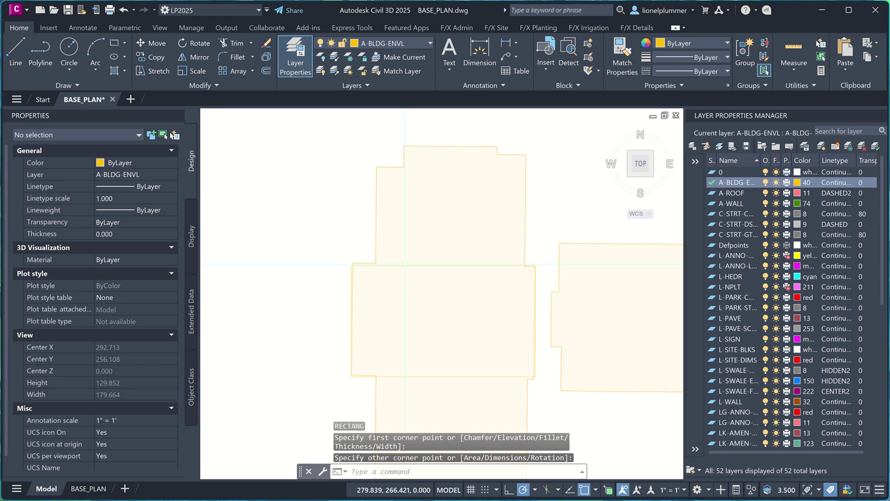
click(422, 267)
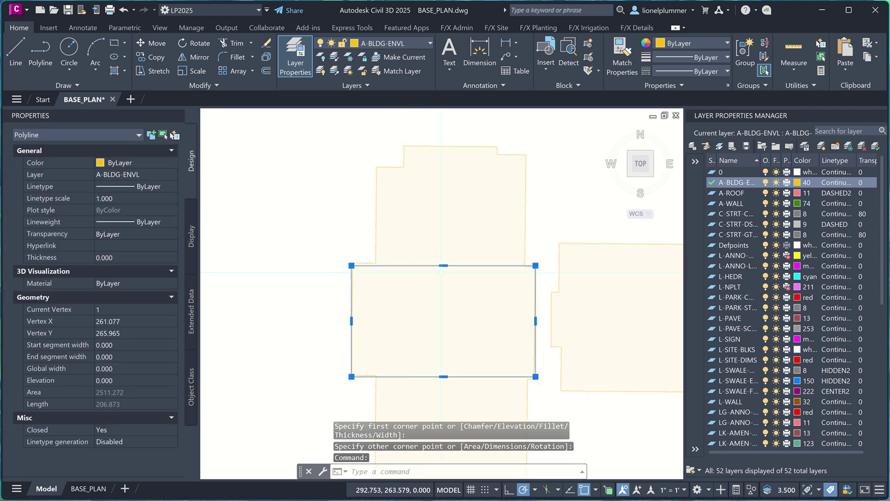
click(444, 266)
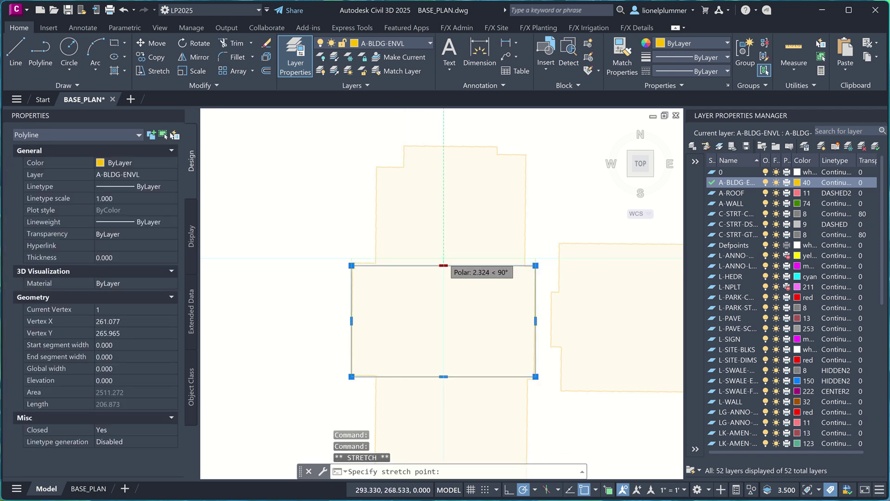
click(444, 263)
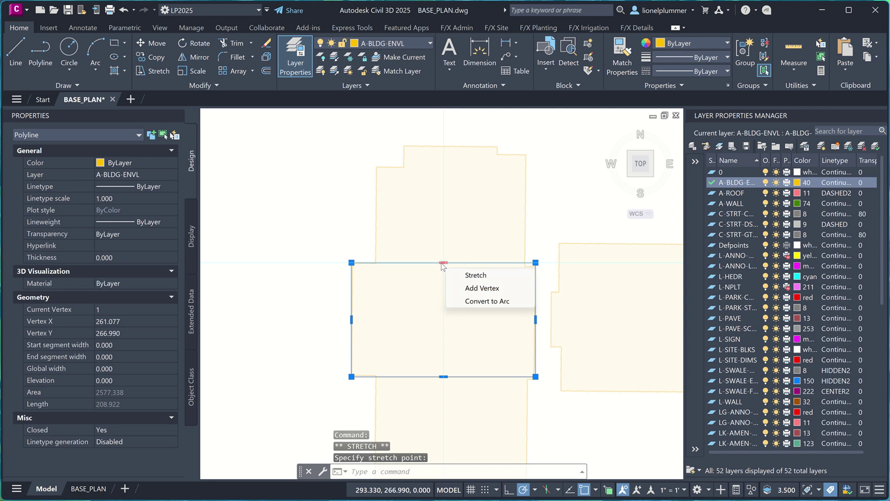
key(Escape)
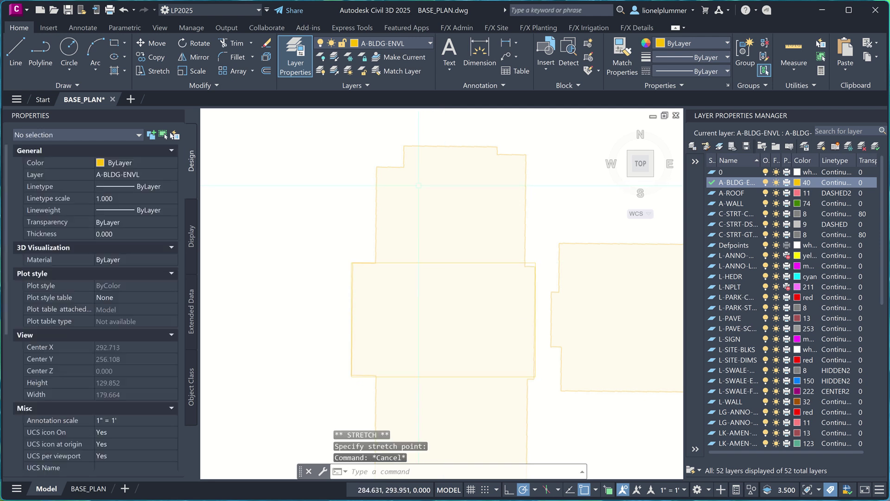
Draw a rectangle about 10 by 116 units along the west side of the westernmost building footprint, spanning its north and south wings
key(space)
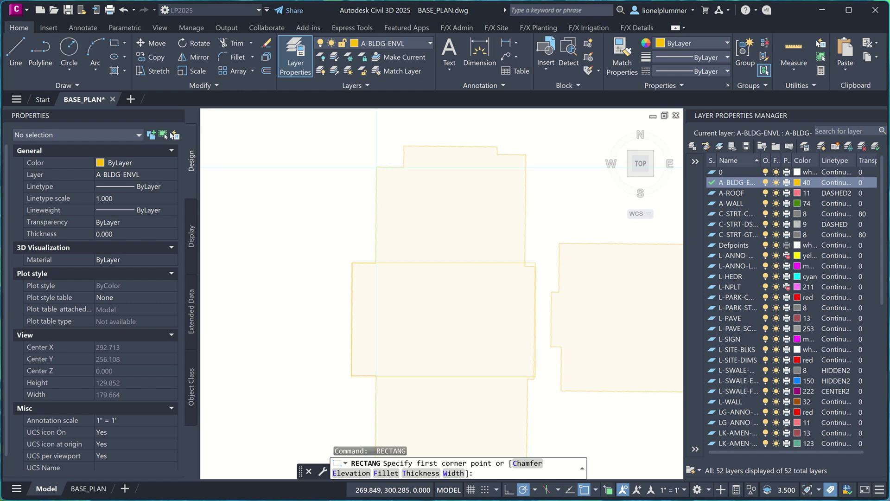
click(377, 167)
scroll(377, 166, down, 4)
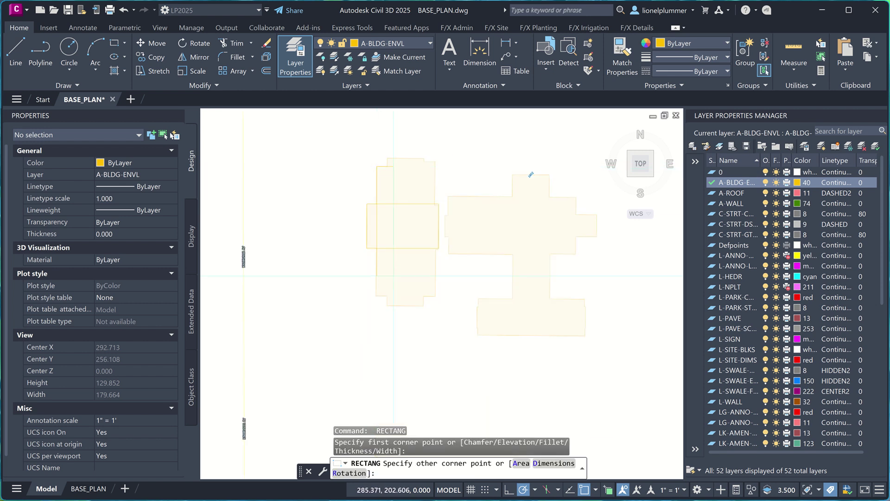
scroll(389, 287, up, 5)
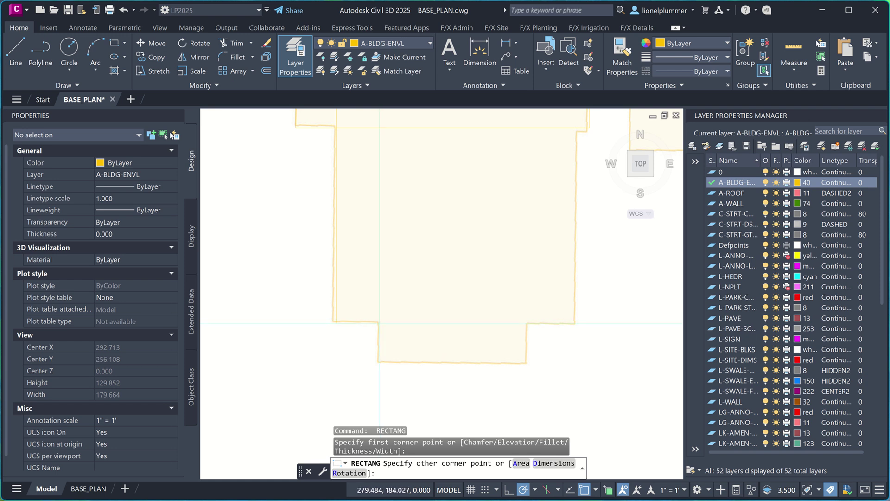
click(379, 321)
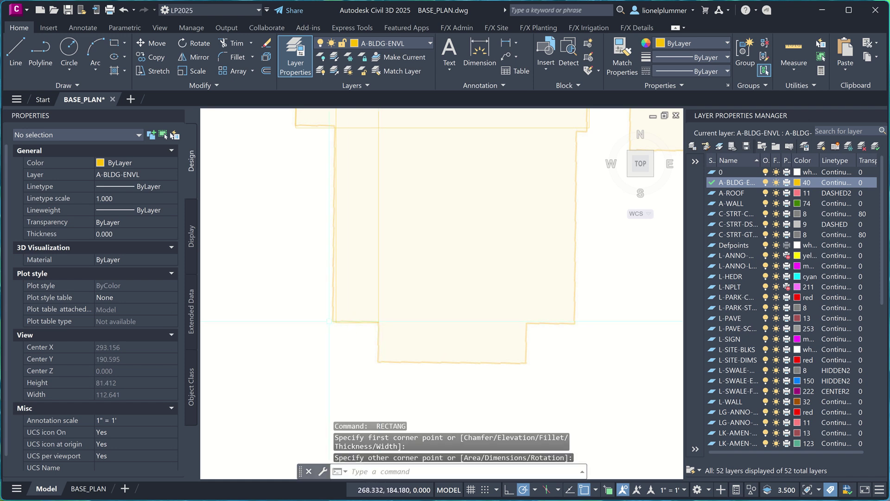
Draw a rectangle about 31 by 132 units over the full-height central section of the westernmost building footprint
scroll(331, 319, down, 4)
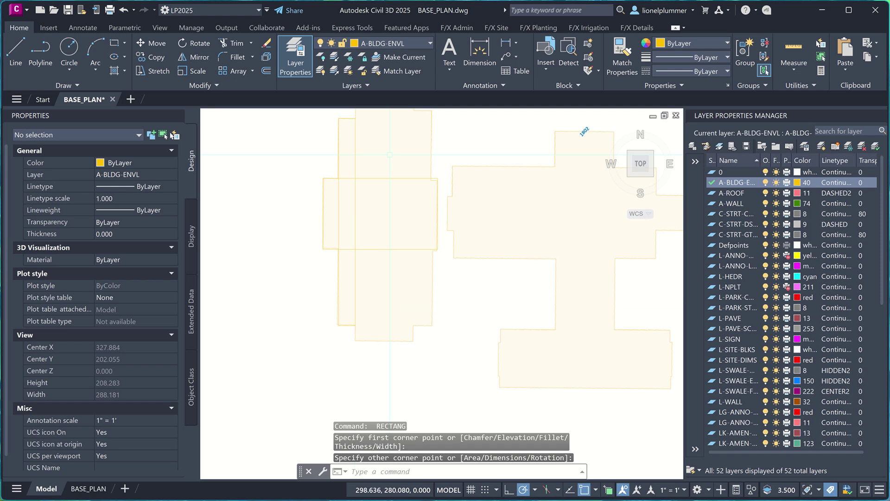
scroll(375, 167, up, 3)
key(Return)
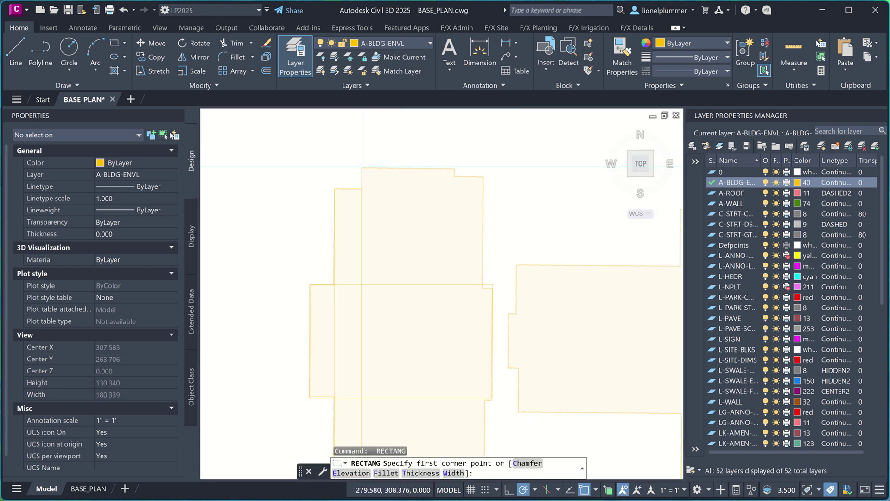
scroll(362, 166, down, 2)
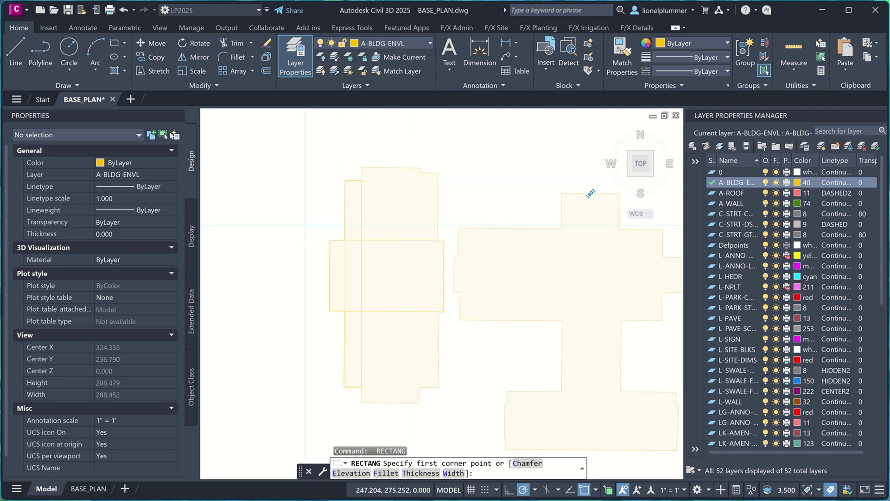
scroll(380, 157, up, 2)
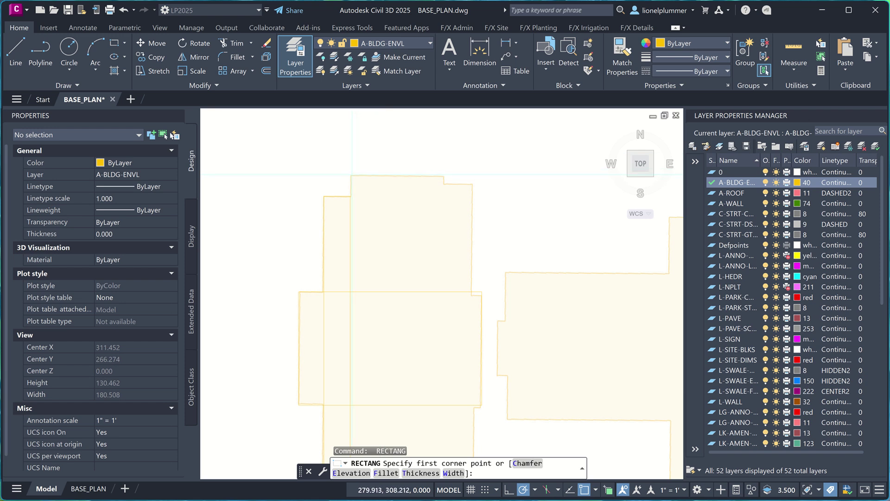
click(350, 174)
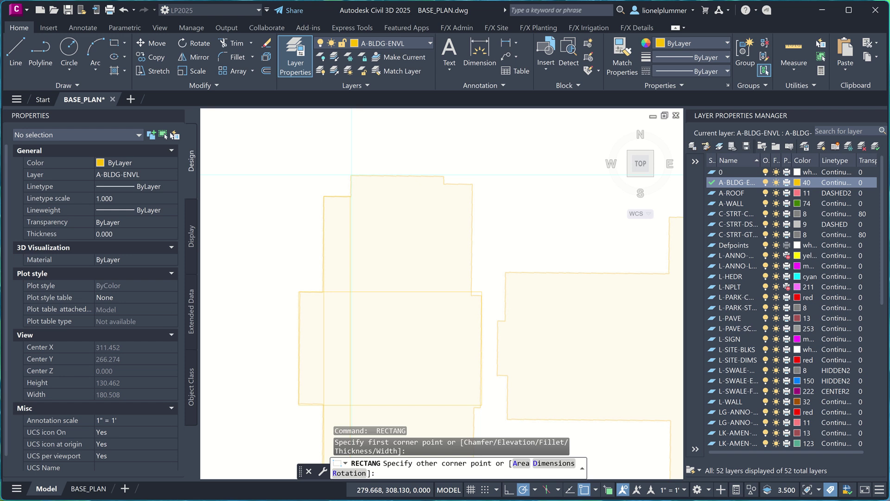
scroll(351, 175, down, 4)
scroll(388, 312, up, 4)
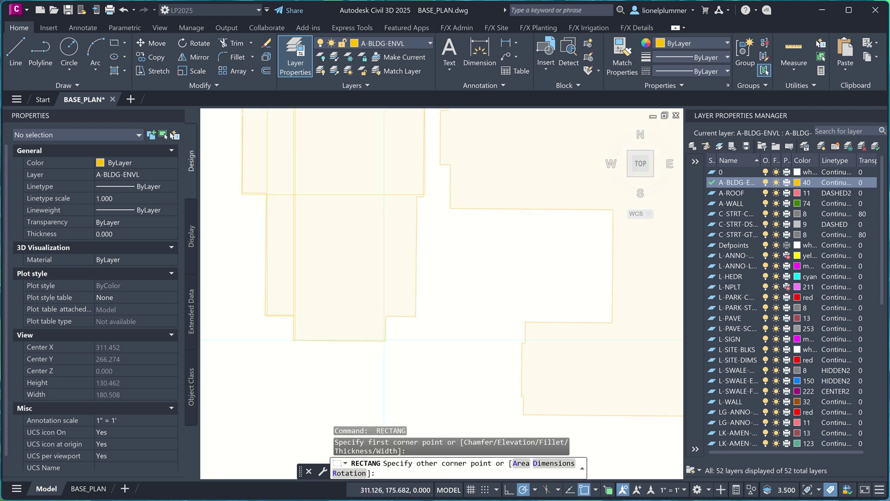
click(384, 338)
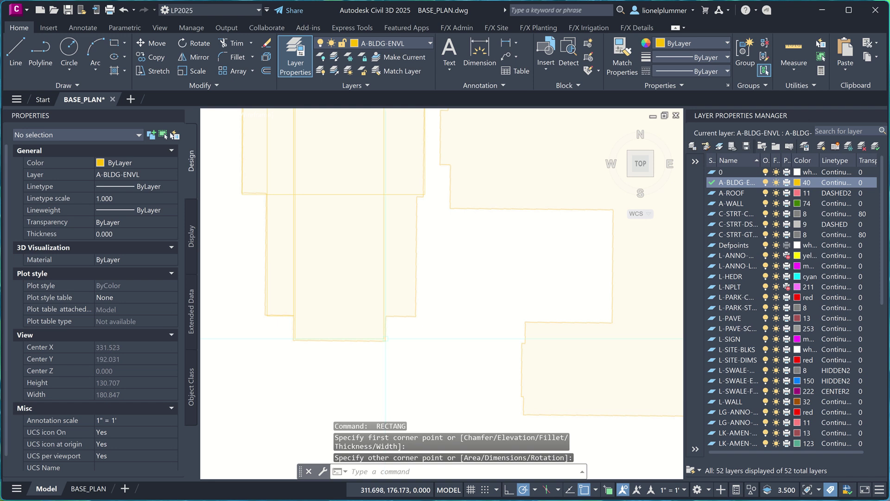
Draw a rectangle about 11 by 120 units along the footprint's east side, ending at a Nearest snap on the central rectangle's edge
key(Return)
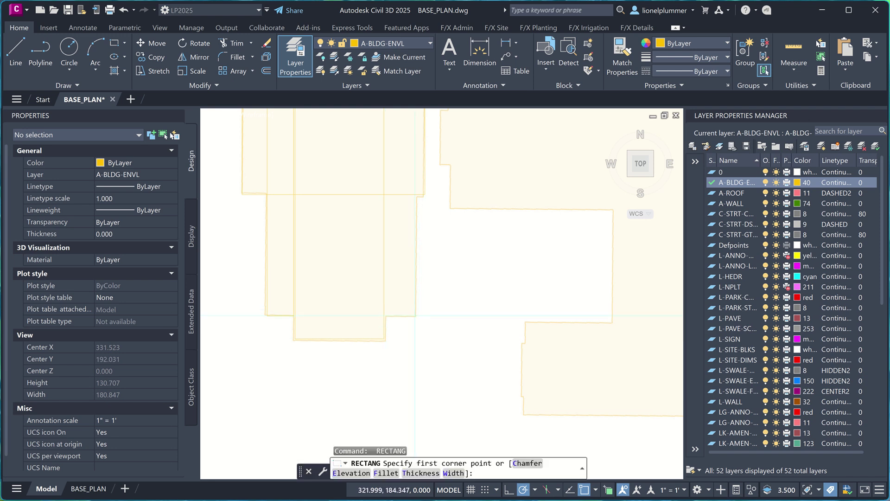
click(416, 317)
scroll(415, 317, down, 2)
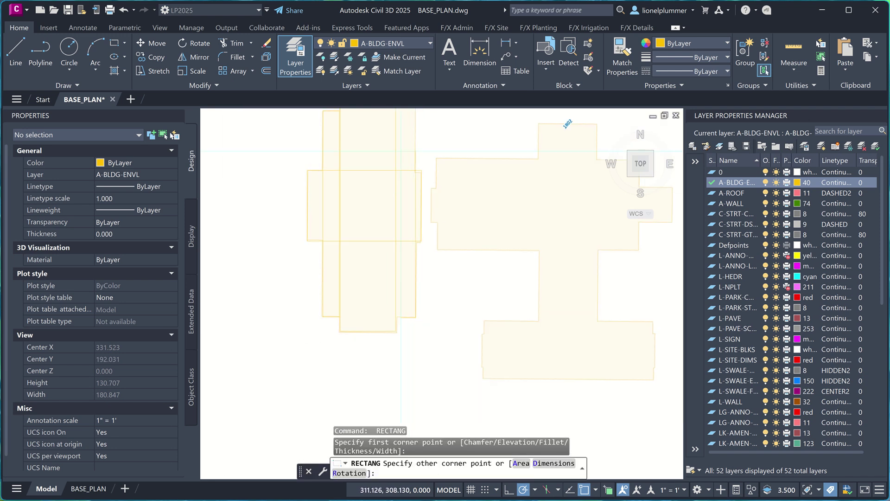
middle_drag(400, 155, 412, 281)
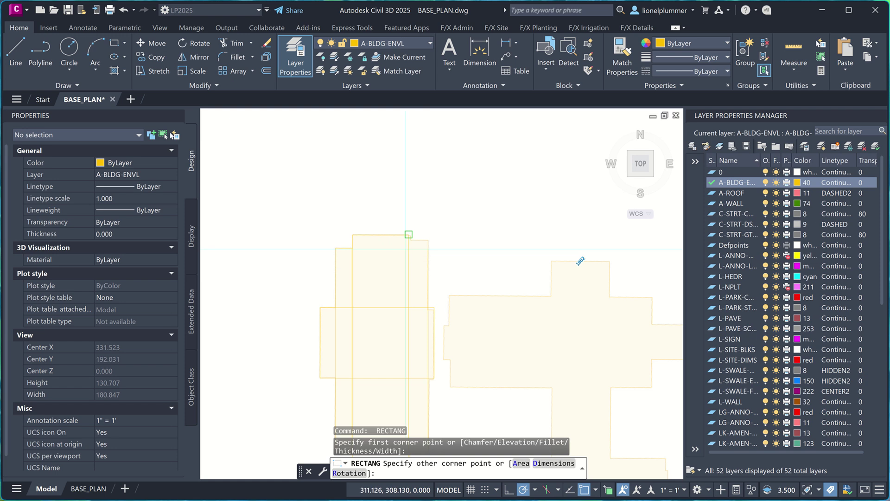
scroll(408, 234, up, 5)
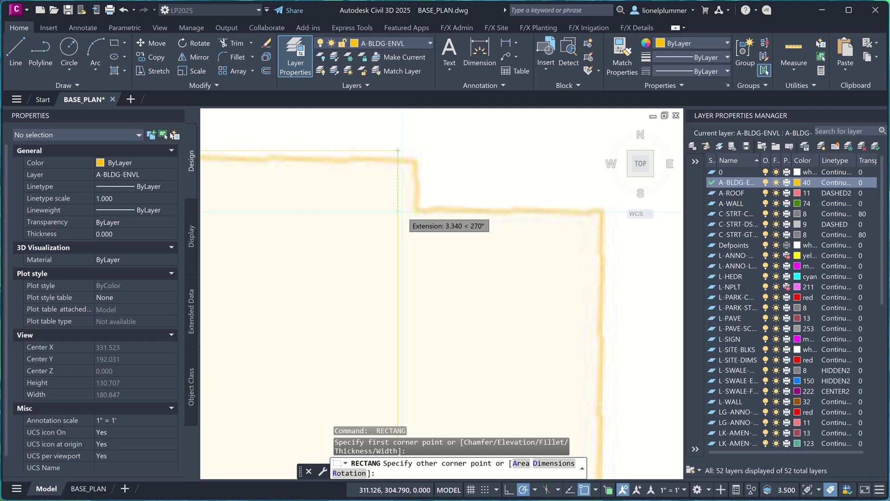
shift+right_click(398, 212)
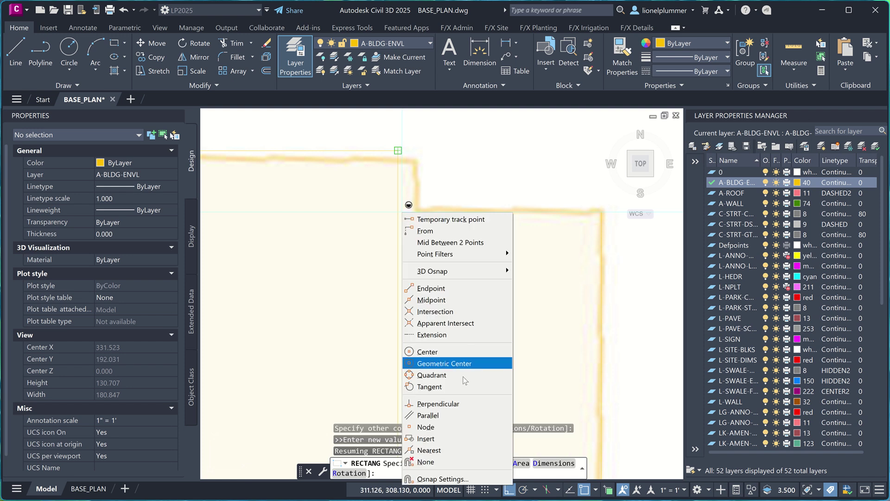
click(438, 450)
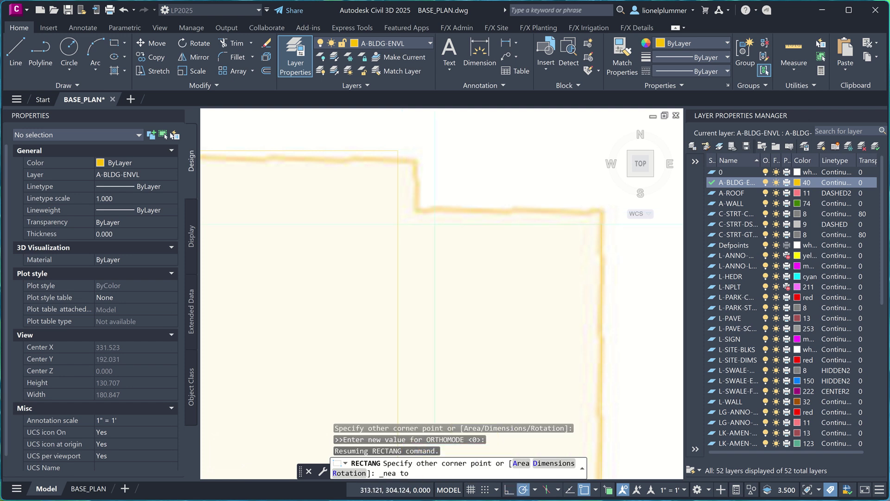
click(398, 210)
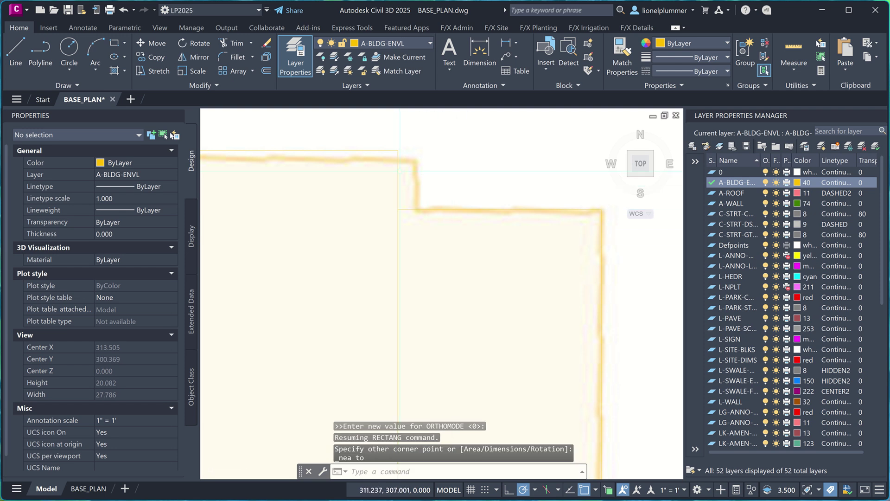
Stretch the northeast corner of the tall central rectangle about 1 unit east to match the footprint notch
scroll(402, 173, down, 4)
scroll(435, 312, down, 5)
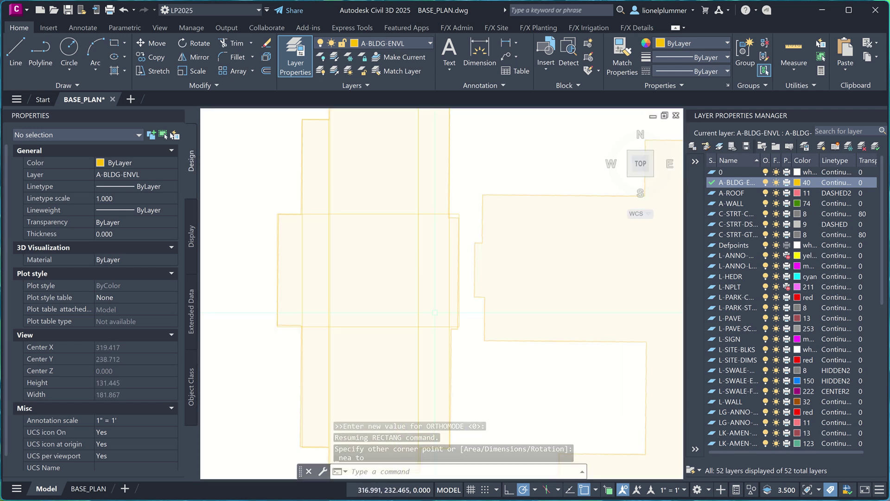
mouse_move(435, 312)
middle_down()
mouse_move(440, 280)
mouse_move(447, 377)
middle_up()
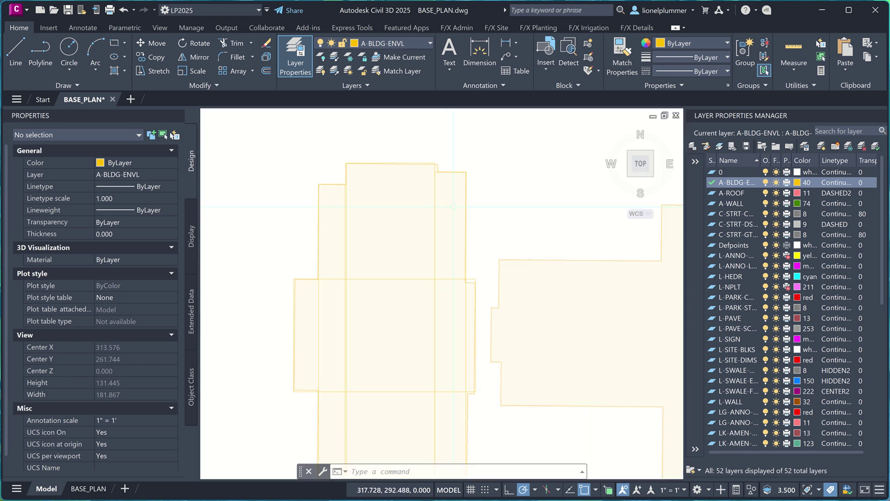
scroll(456, 187, up, 4)
scroll(491, 274, up, 4)
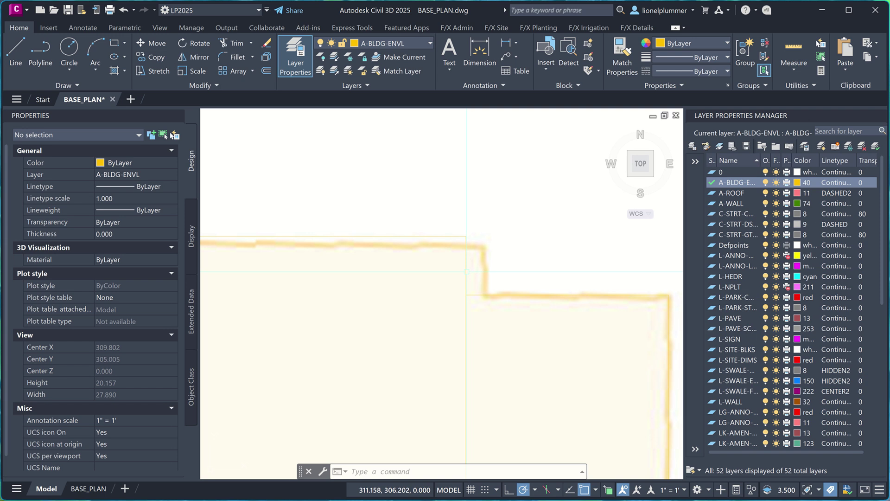
click(466, 237)
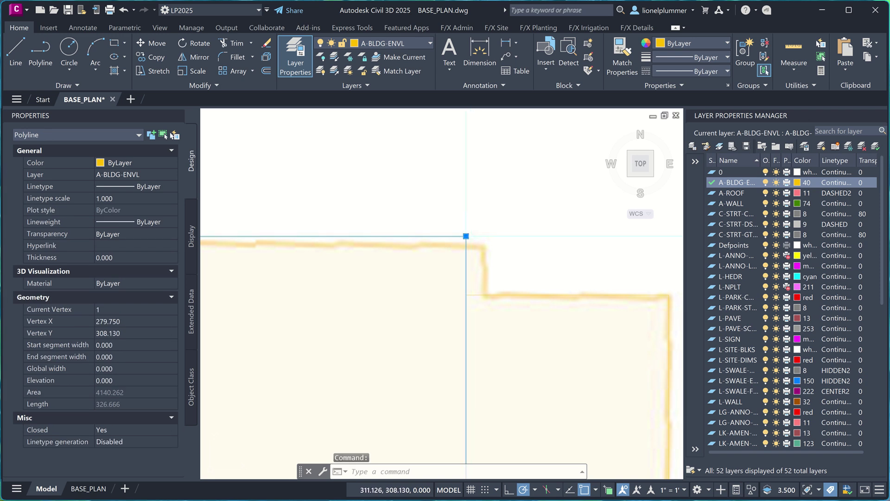
click(466, 236)
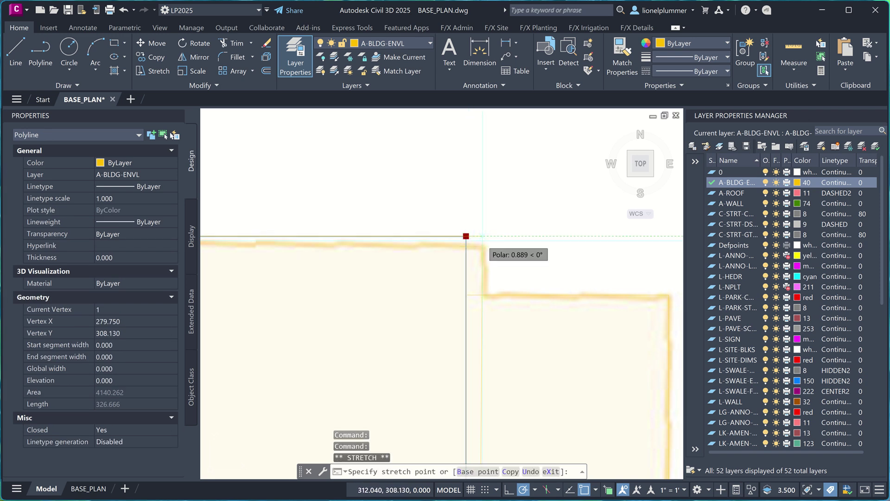
click(484, 236)
scroll(483, 236, down, 3)
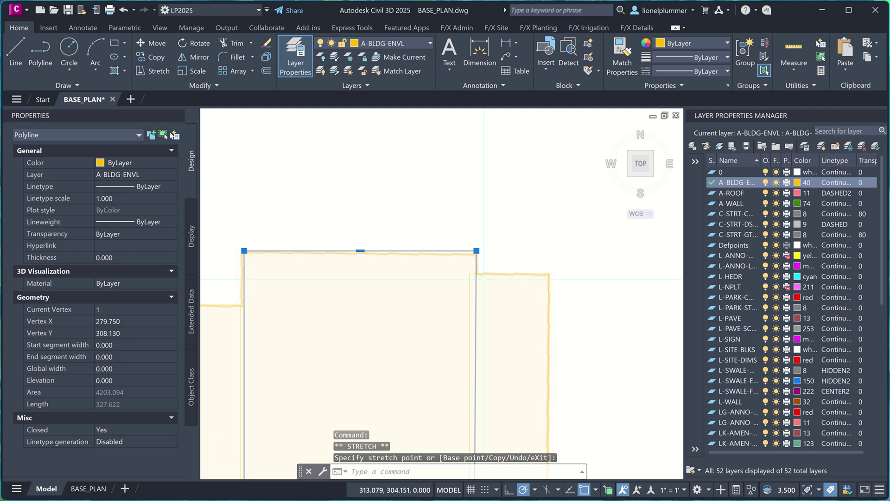
scroll(484, 279, down, 3)
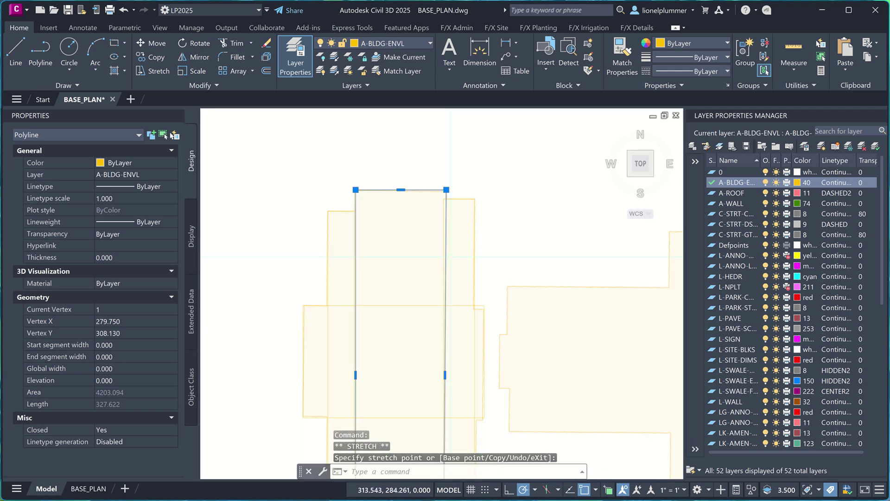
key(Escape)
Freeze the Z-XREF layers holding the parcel outline image and the aerial image
scroll(451, 256, down, 4)
middle_drag(448, 303, 447, 283)
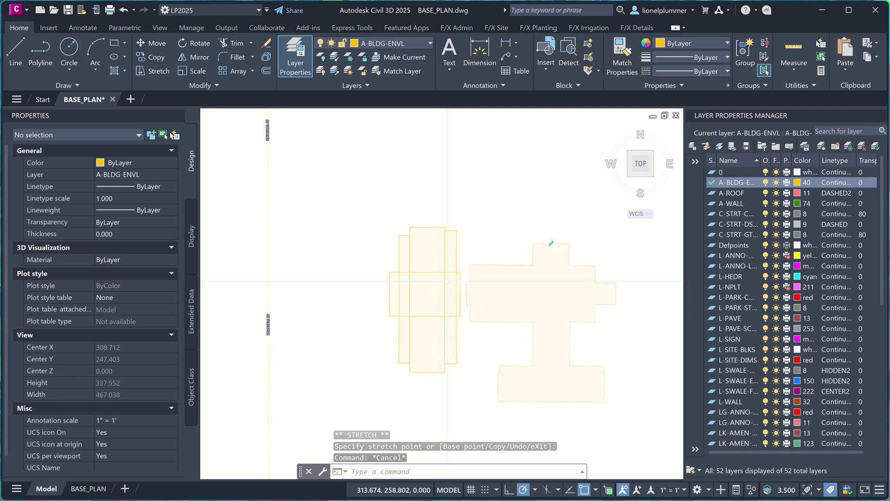
scroll(774, 441, down, 9)
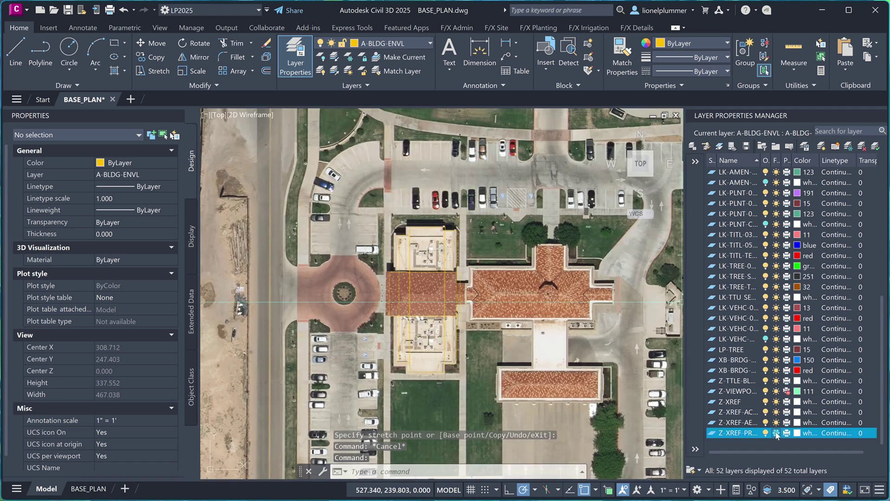
click(777, 422)
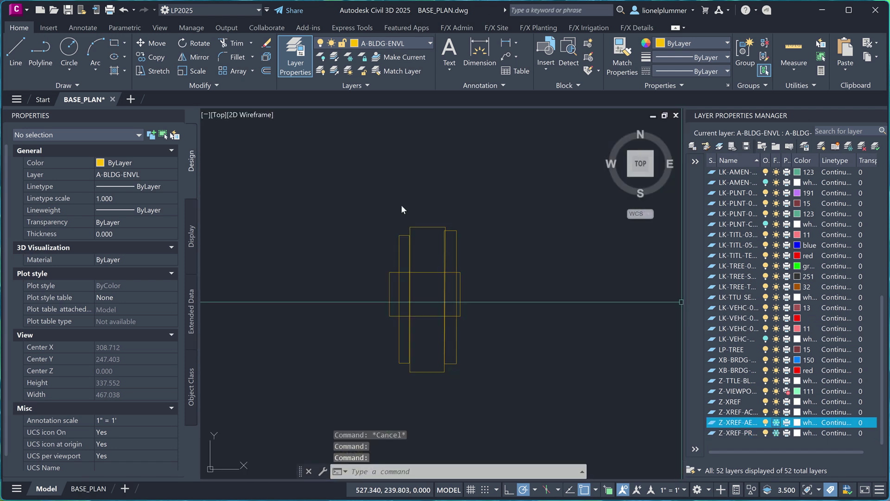
Trim the overlapping vertical edges between the central section and both side wings at the building's north end
text(tr)
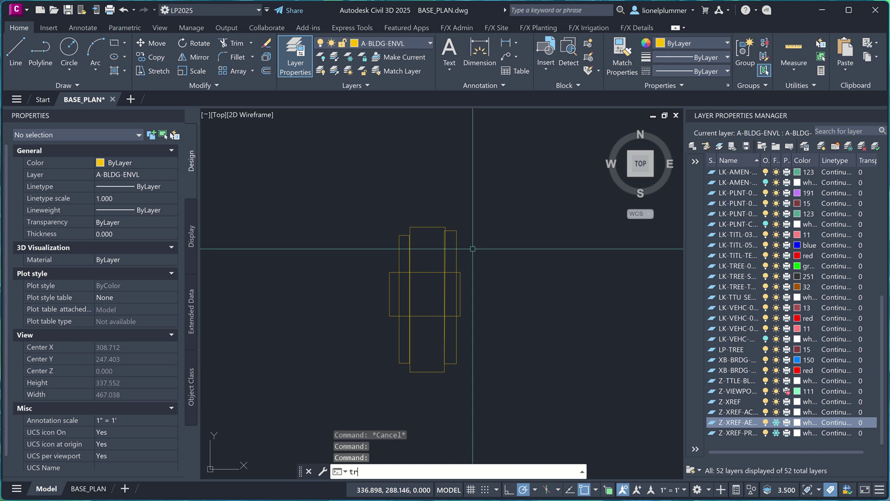
key(Return)
scroll(462, 239, up, 4)
click(420, 239)
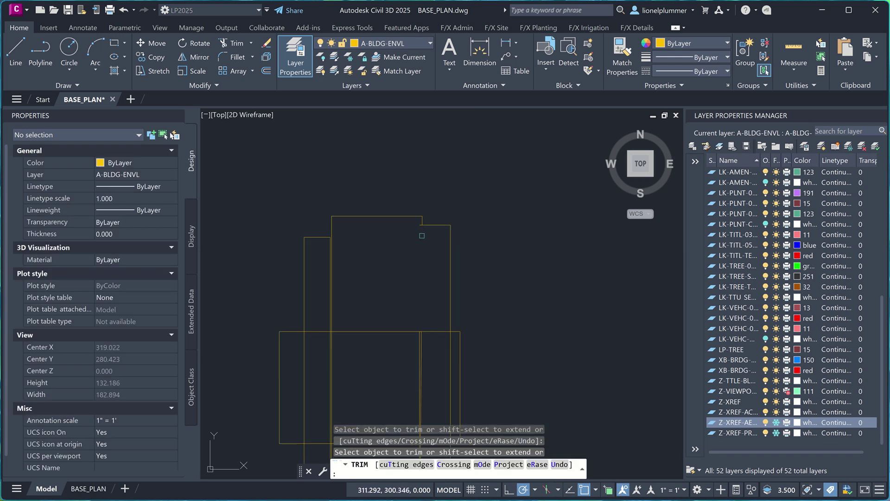
scroll(419, 241, up, 8)
drag(419, 241, 417, 222)
scroll(418, 225, down, 8)
drag(351, 282, 310, 264)
scroll(352, 254, down, 2)
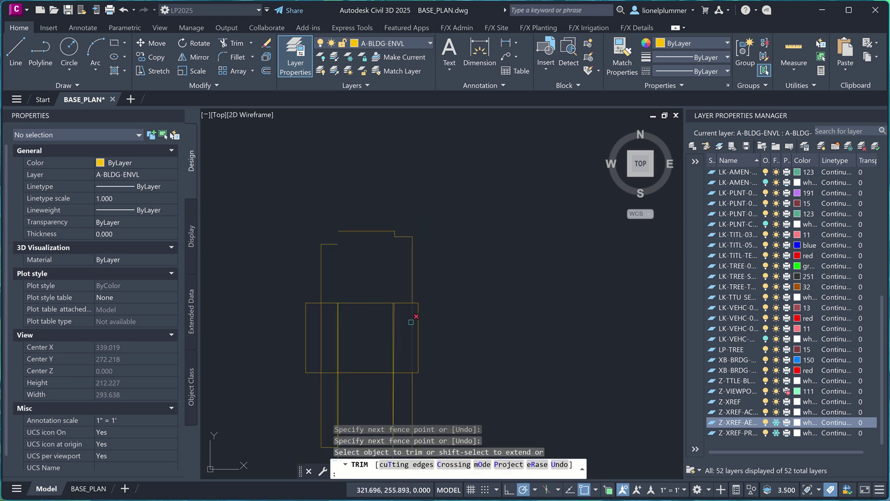
Trim the vertical wing edges inside the wide middle rectangle and that rectangle's horizontal edges where they cross the footprint's interior
click(410, 321)
drag(402, 326, 317, 323)
scroll(351, 308, down, 1)
scroll(367, 312, up, 3)
scroll(399, 328, down, 2)
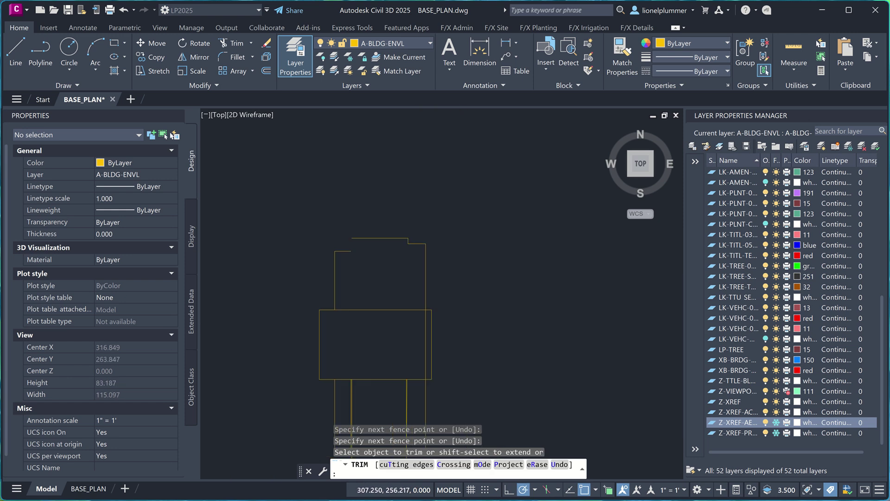
scroll(410, 355, down, 2)
drag(389, 382, 385, 296)
scroll(412, 389, up, 2)
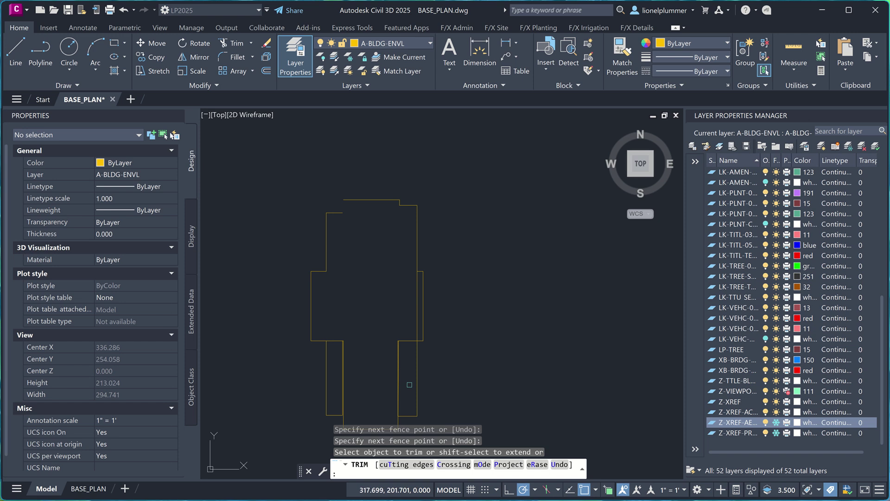
Trim the overlapping vertical edges in the southern section and the edge pieces left inside the middle section
mouse_move(409, 385)
mouse_down()
mouse_move(335, 372)
mouse_move(335, 327)
mouse_up()
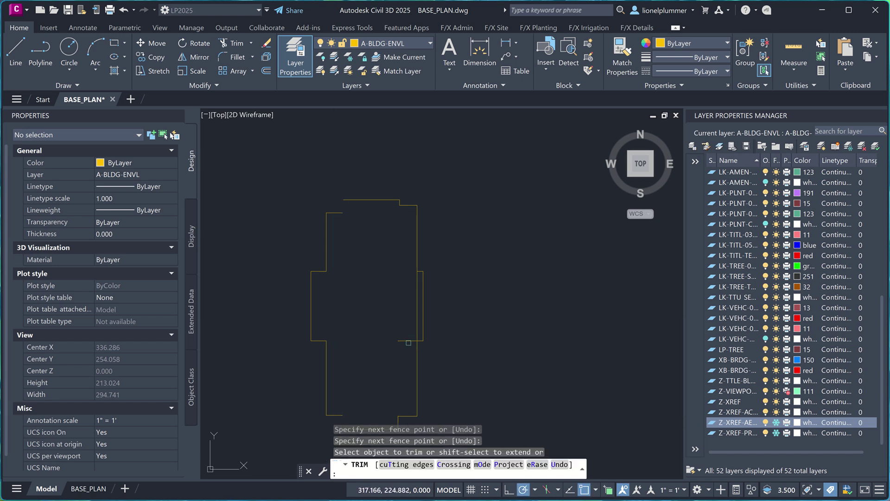
drag(409, 351, 417, 320)
scroll(391, 302, down, 2)
scroll(357, 378, up, 4)
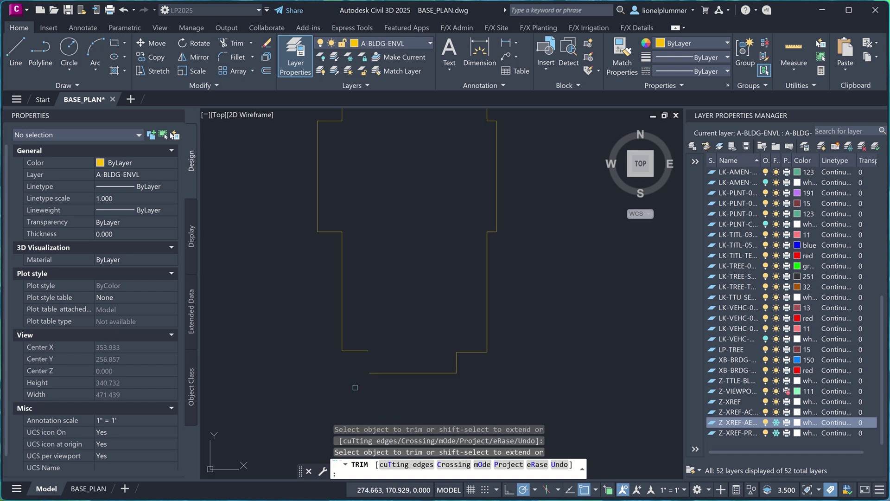
scroll(370, 371, down, 4)
scroll(380, 234, up, 4)
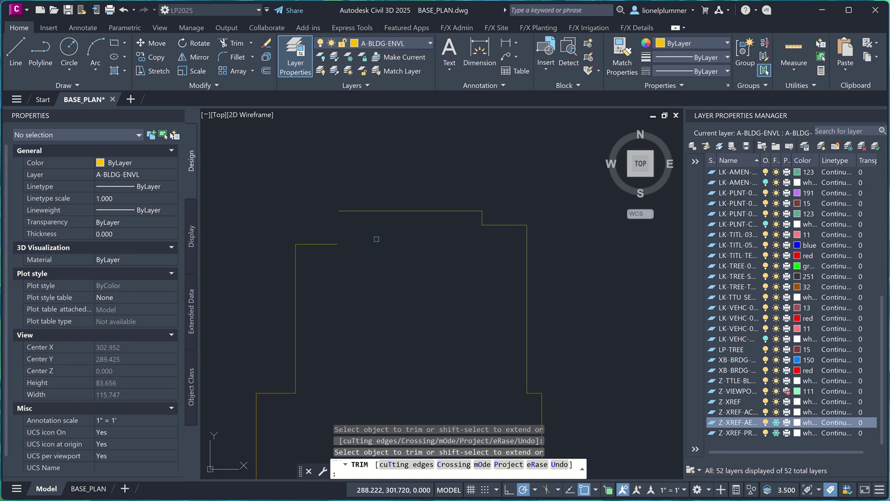
scroll(376, 239, down, 2)
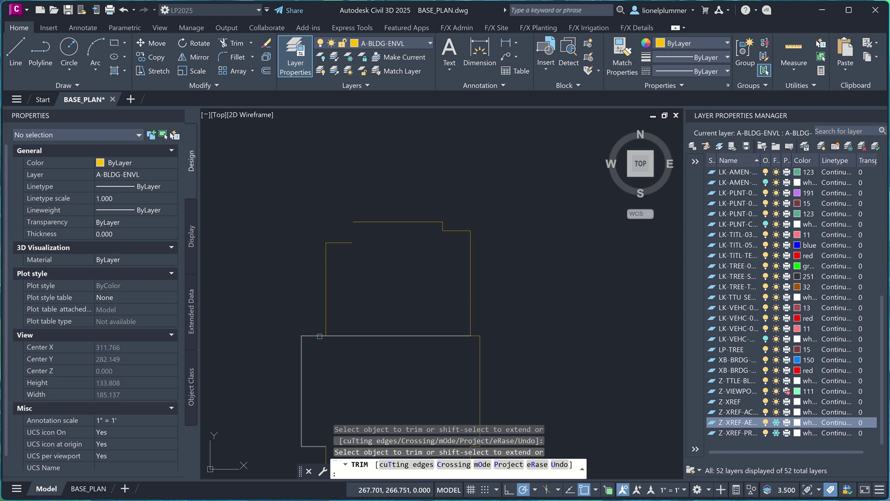
click(330, 335)
scroll(365, 323, down, 2)
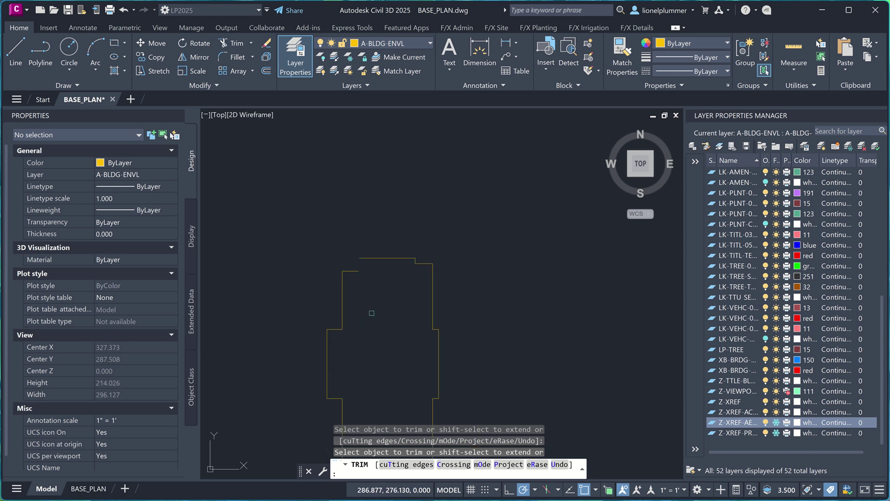
key(Escape)
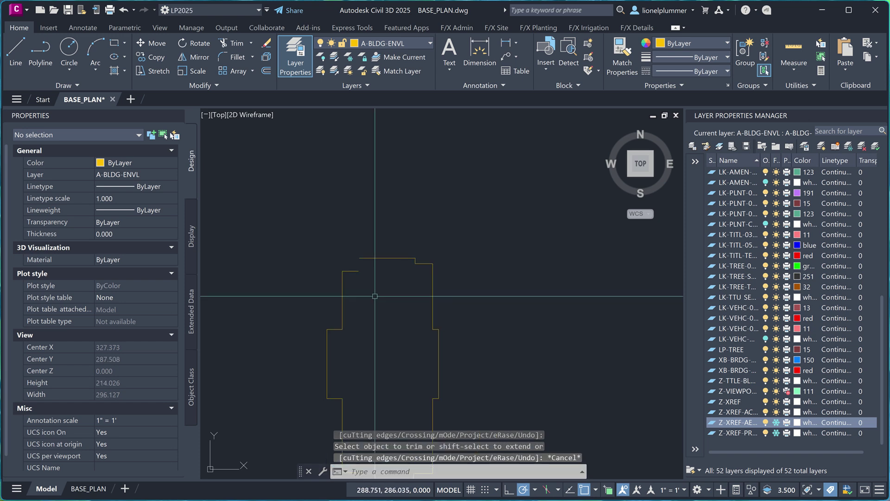
text(cha)
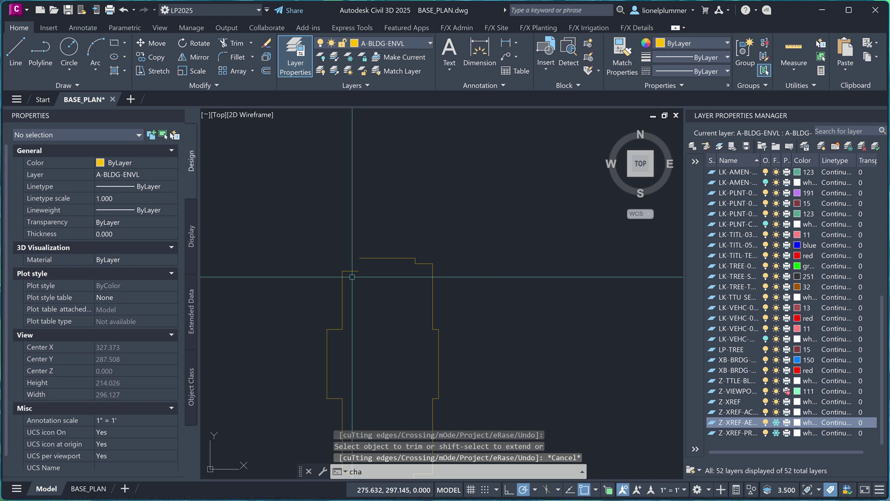
key(Return)
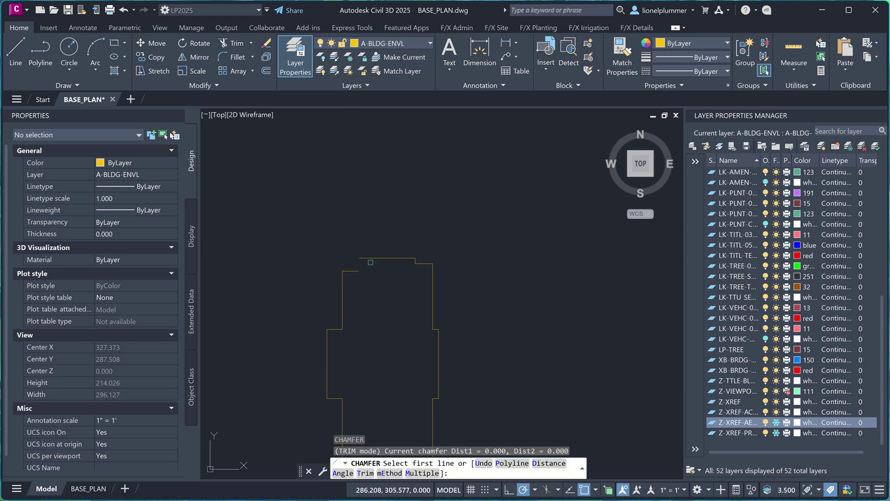
click(372, 258)
click(352, 271)
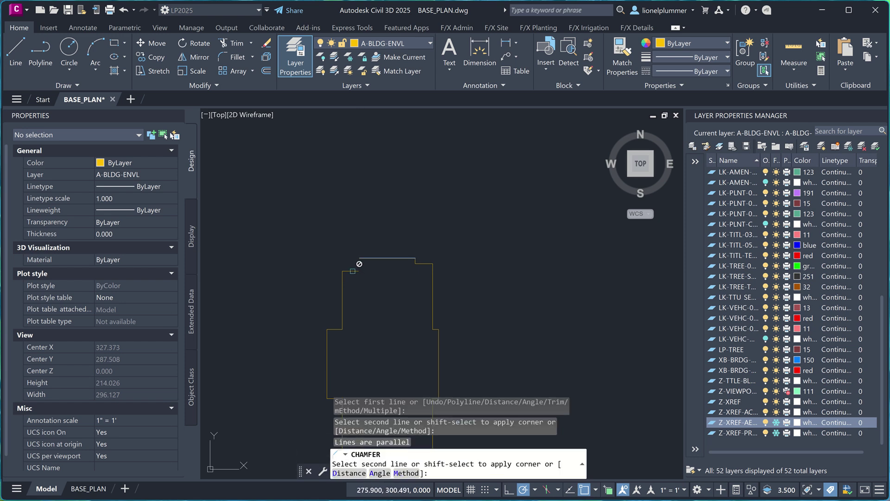
key(Escape)
Draw a vertical polyline from the open end of the northwest wing edge up past the building's north edge
text(pl)
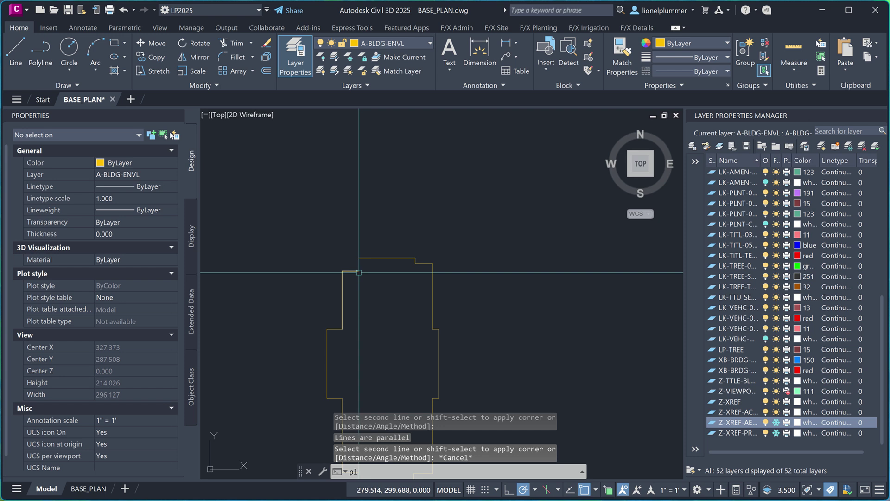
key(Return)
click(359, 271)
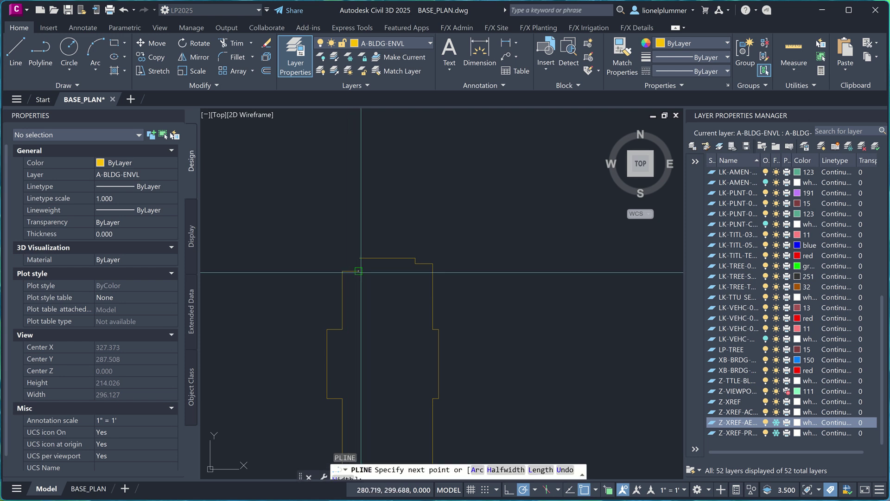
click(359, 246)
scroll(369, 273, up, 4)
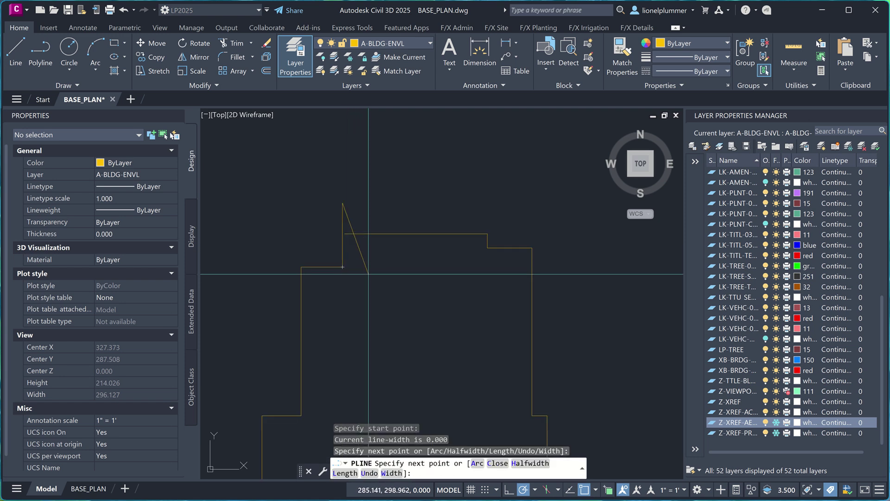
key(Escape)
Extend the building's north edge to the new vertical line and trim the line's overshoot above it
text(ex)
key(Return)
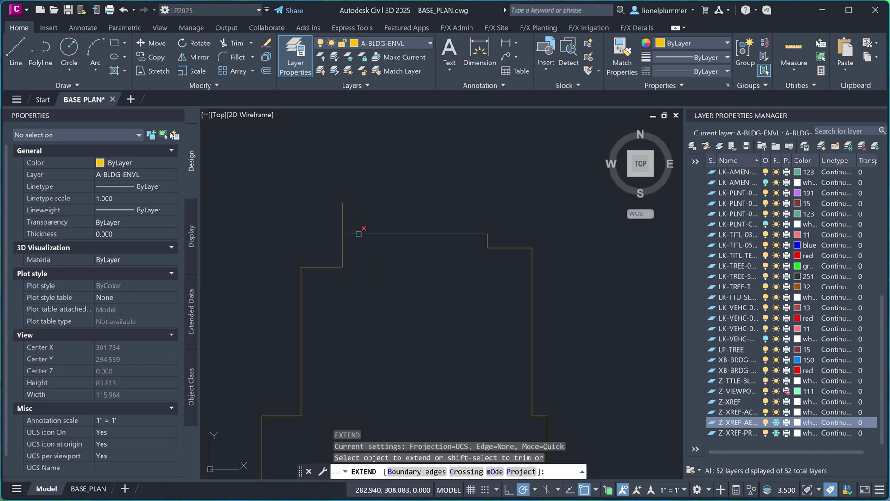
click(357, 233)
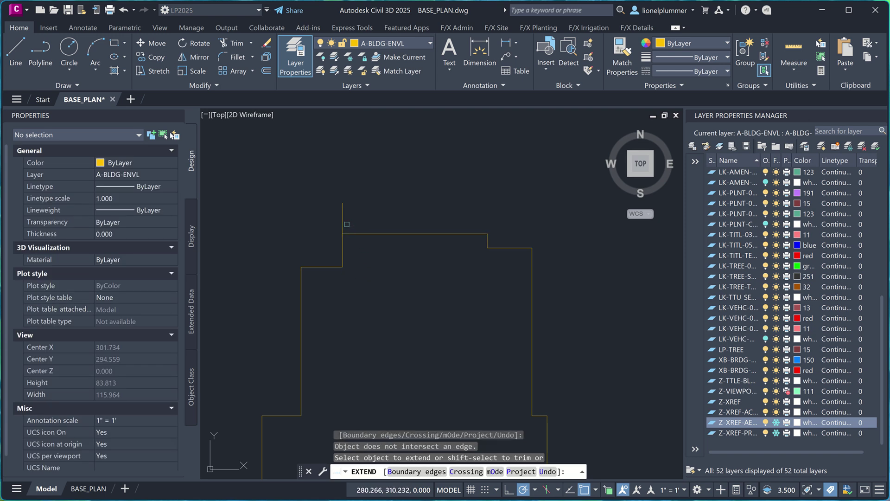
scroll(342, 223, down, 6)
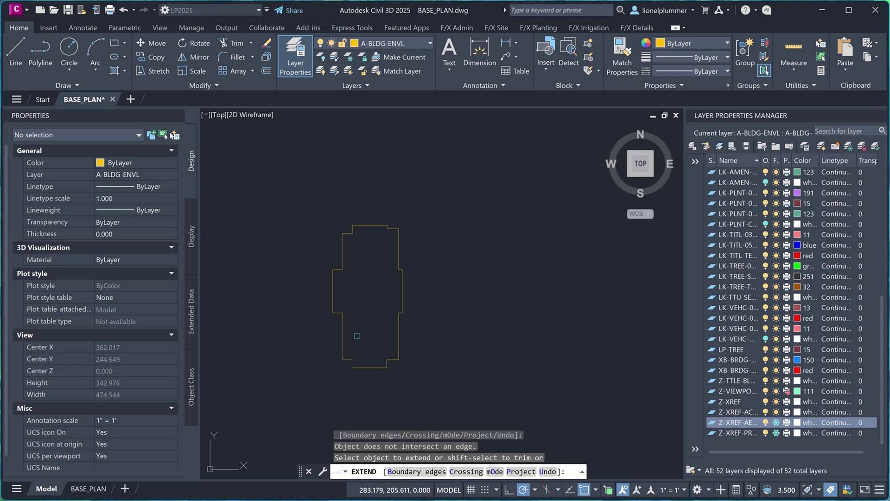
mouse_move(357, 343)
middle_down()
mouse_move(422, 329)
mouse_move(423, 340)
middle_up()
scroll(424, 334, up, 2)
key(Escape)
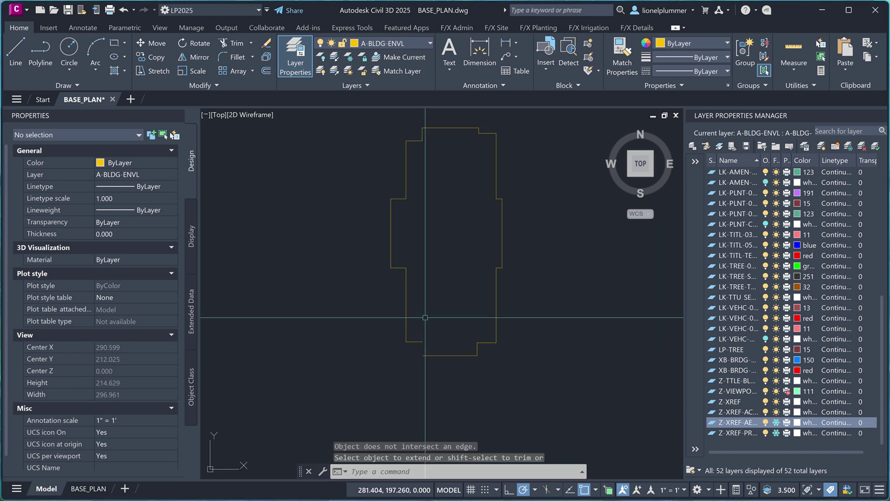
Draw a vertical polyline about 24 units long from the open end of the southwest wing edge down past the south edge
text(pl)
key(Return)
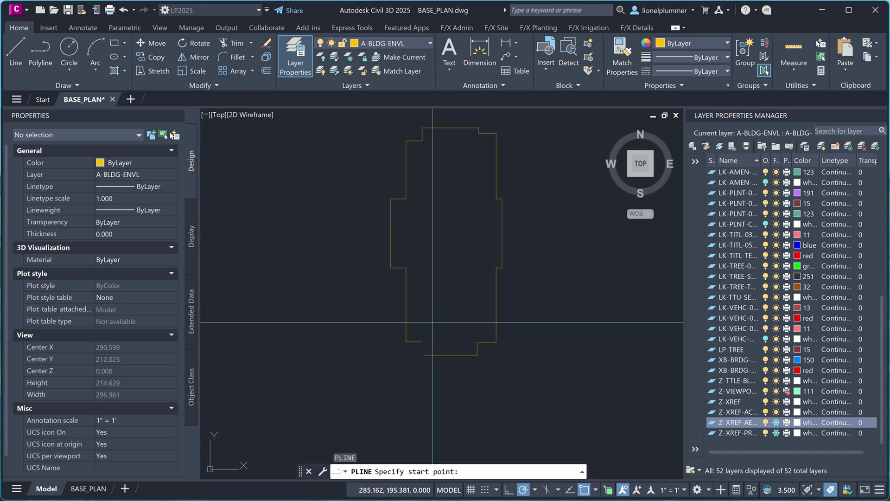
click(422, 341)
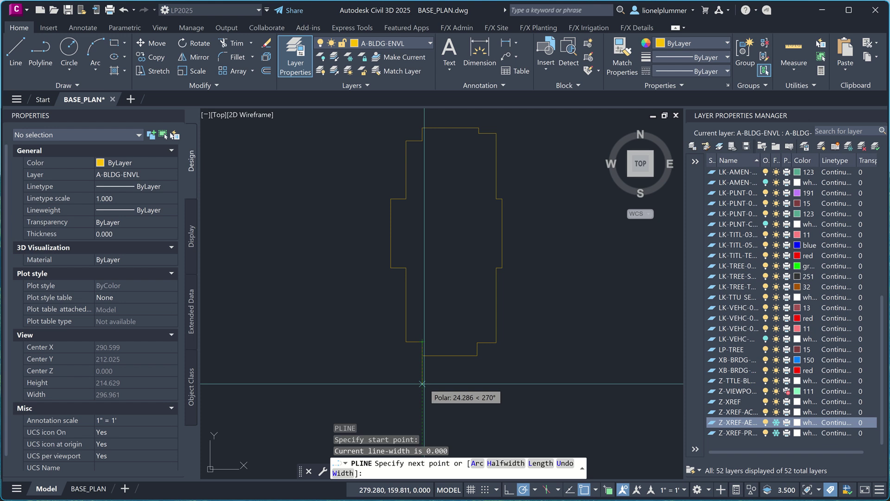
scroll(434, 359, up, 6)
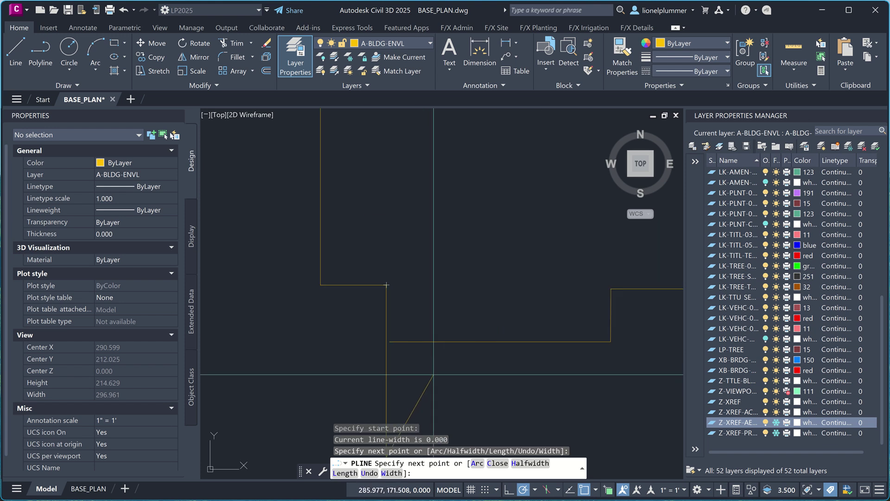
key(Escape)
text(r)
key(Escape)
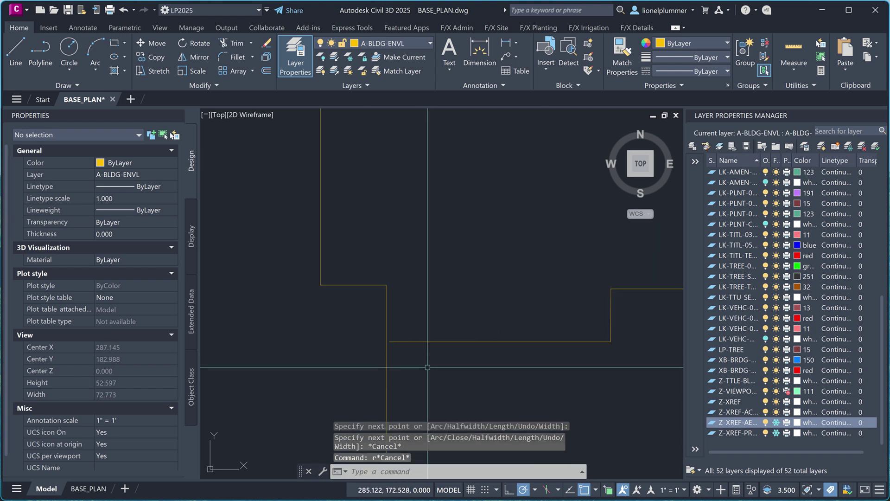
Extend the building's south edge to the new southwest vertical line and trim the line's overshoot below it
text(tr)
key(Return)
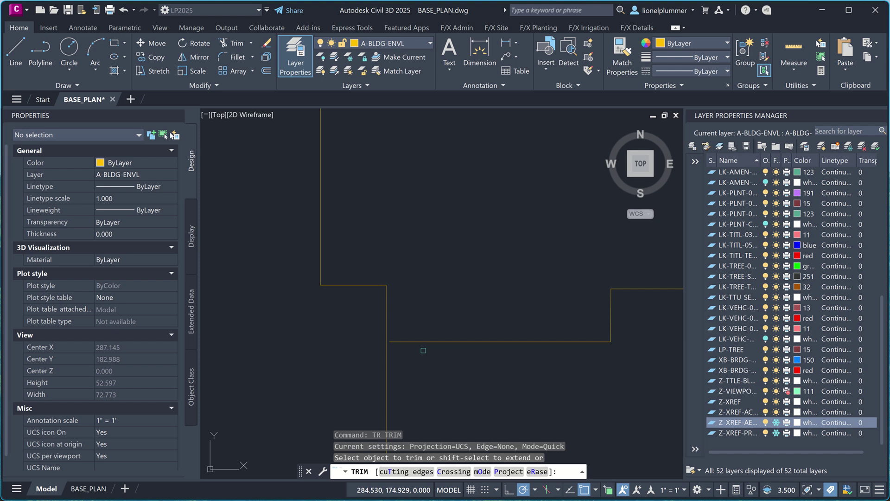
shift+click(406, 343)
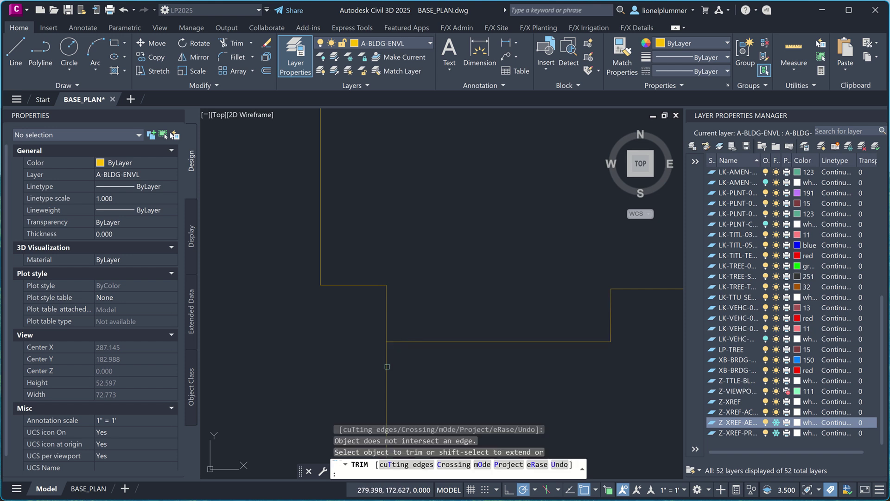
click(386, 367)
scroll(428, 344, down, 10)
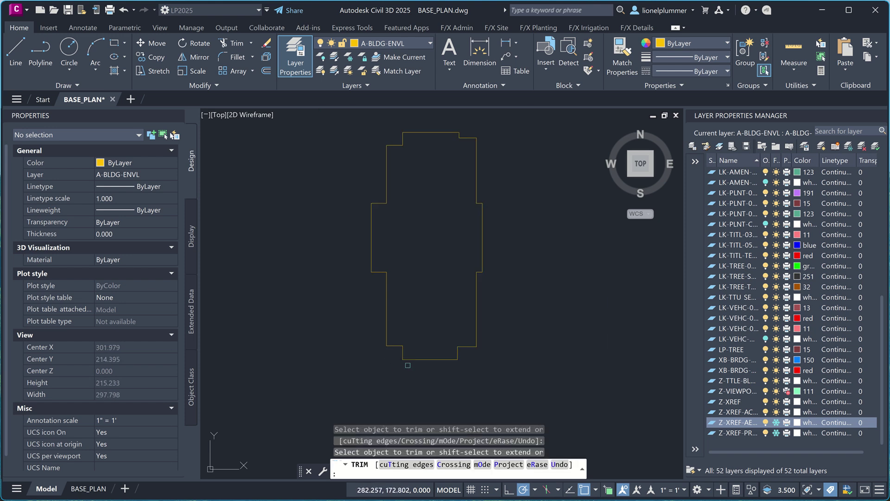
key(Escape)
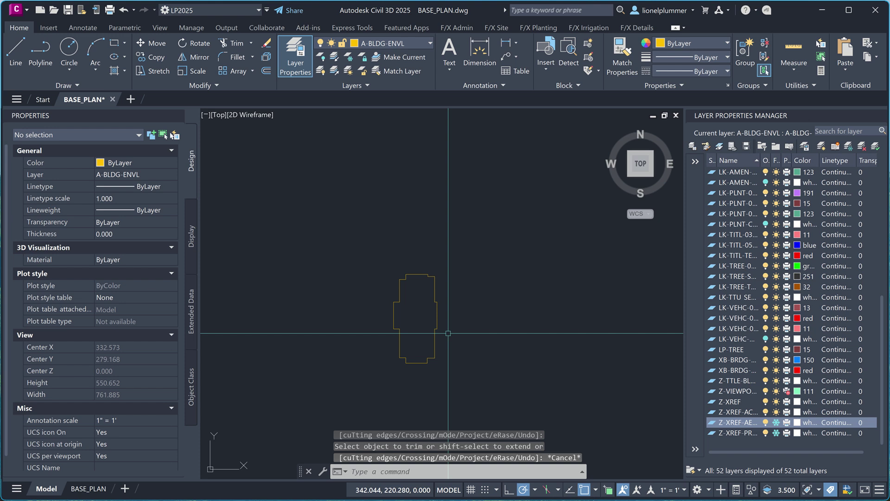
Join all segments of the trimmed building outline into a single polyline
text(j)
key(Return)
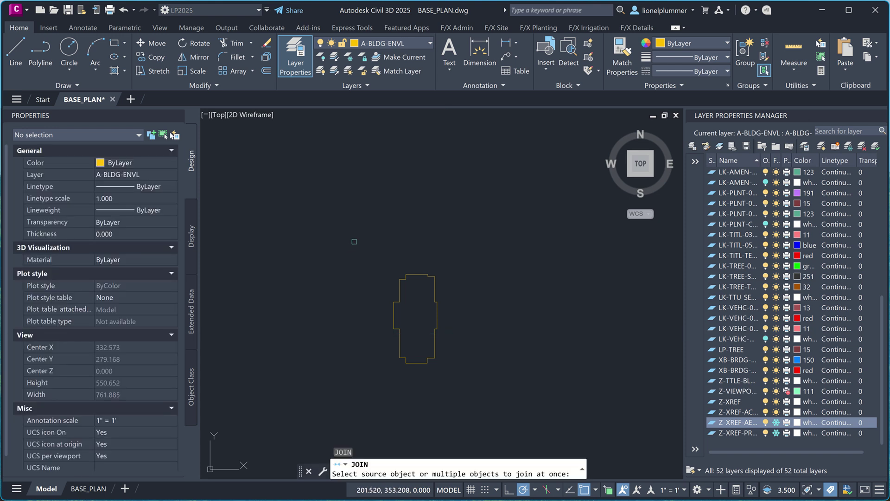
click(357, 231)
click(472, 402)
key(Return)
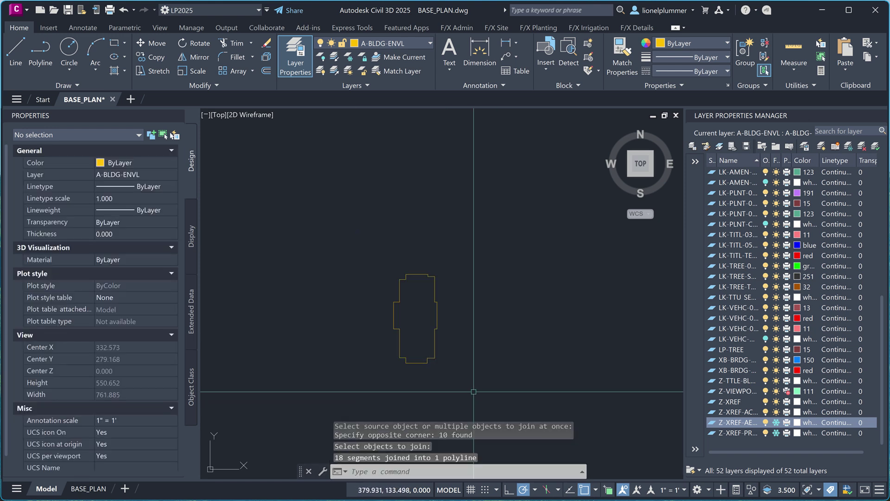
mouse_move(434, 339)
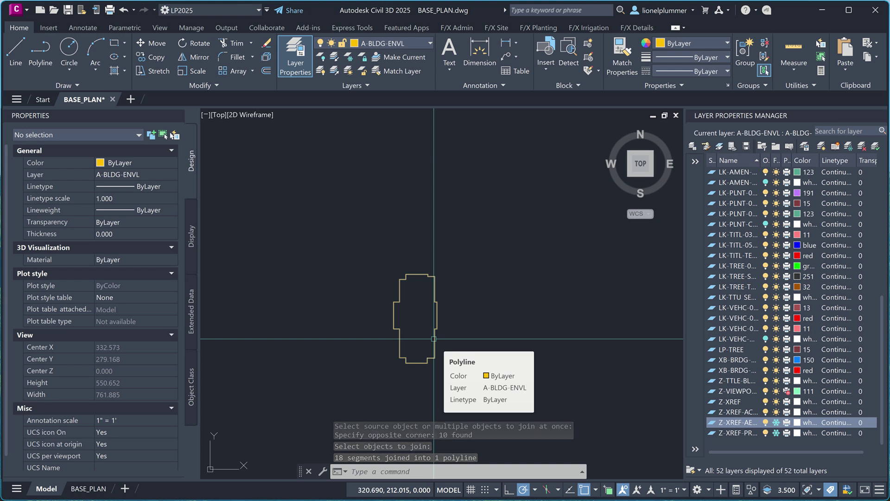
Thaw the Z-XREF aerial image layer and keep the Z-XREF parcel outline layer frozen
middle_drag(469, 317, 458, 317)
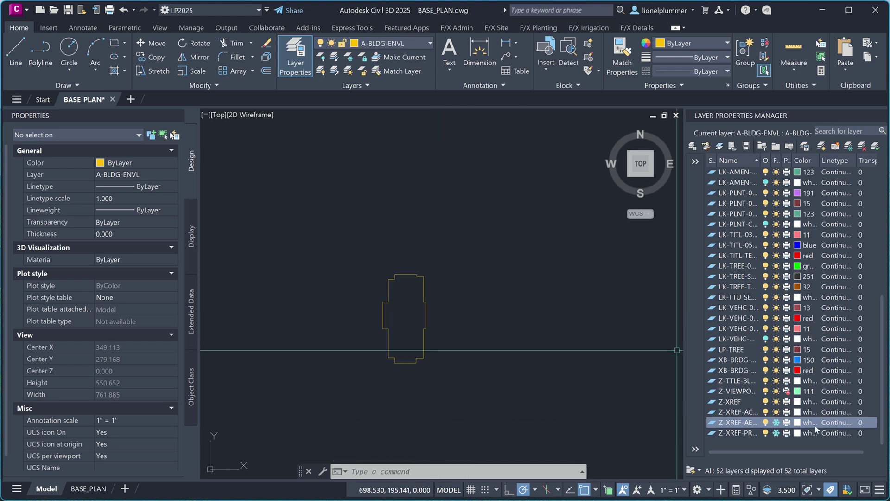
click(775, 432)
click(776, 422)
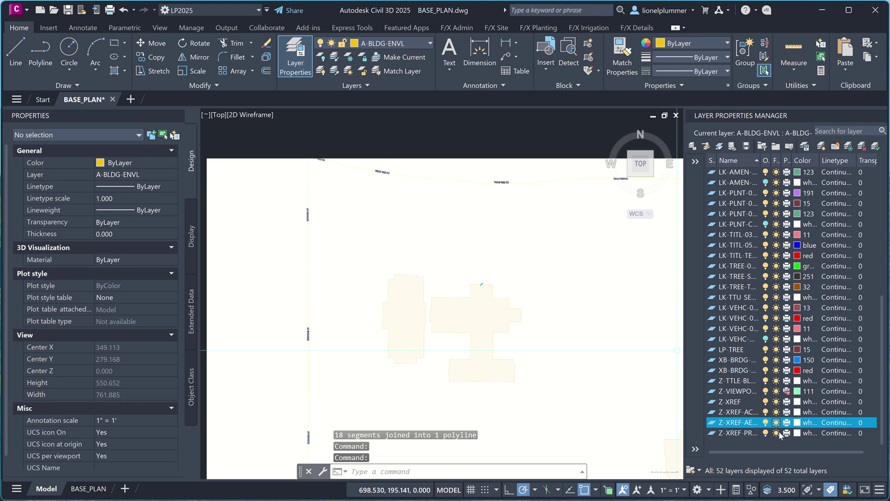
click(776, 432)
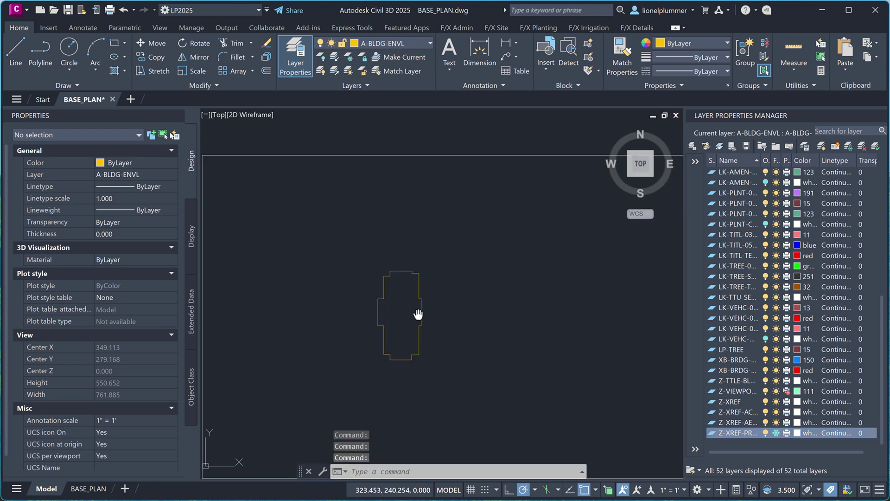
Inspect the joined west building outline against the aerial image and look through the layer list
middle_drag(419, 314, 401, 292)
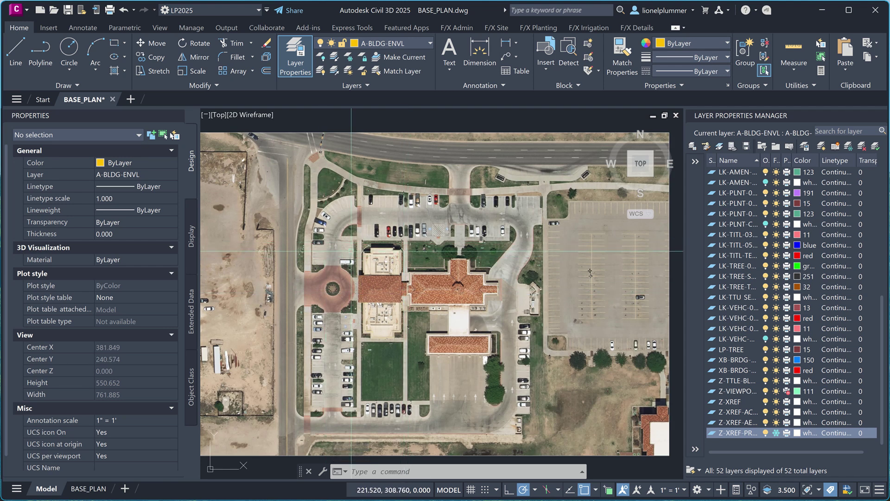
scroll(394, 257, down, 2)
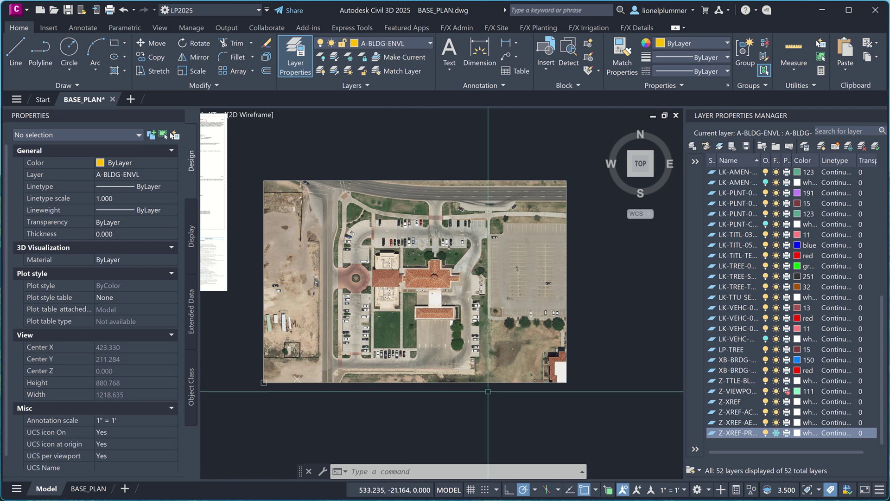
middle_drag(483, 262, 530, 288)
scroll(530, 288, up, 5)
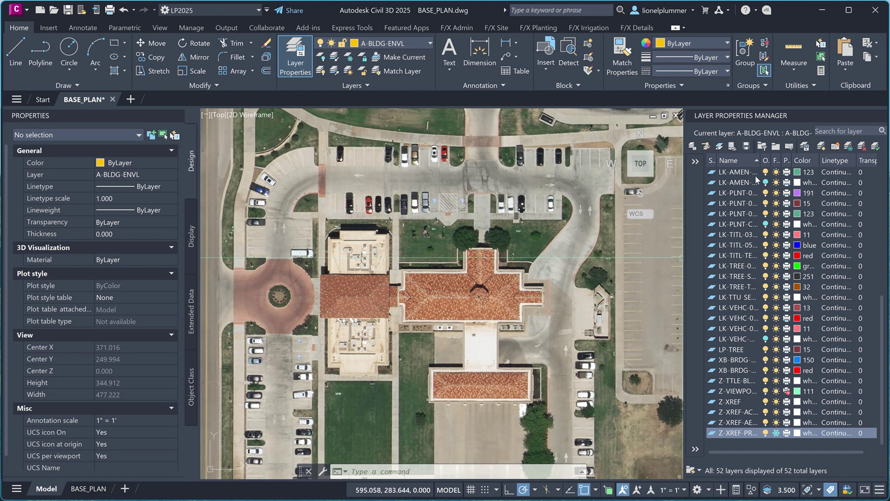
scroll(771, 210, up, 3)
scroll(771, 211, up, 5)
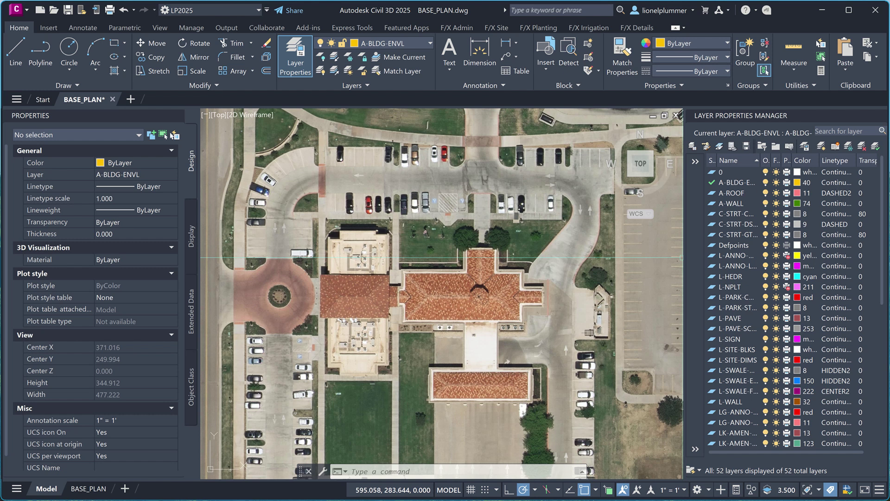
scroll(514, 288, down, 2)
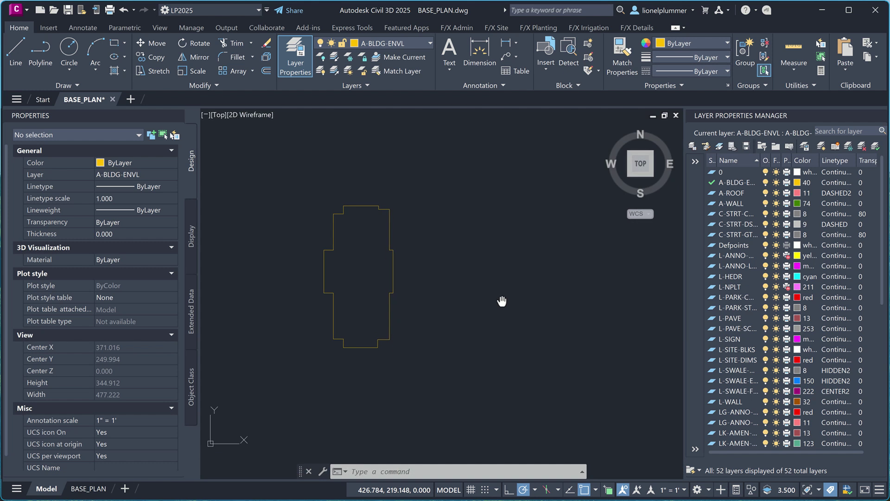
scroll(402, 388, up, 2)
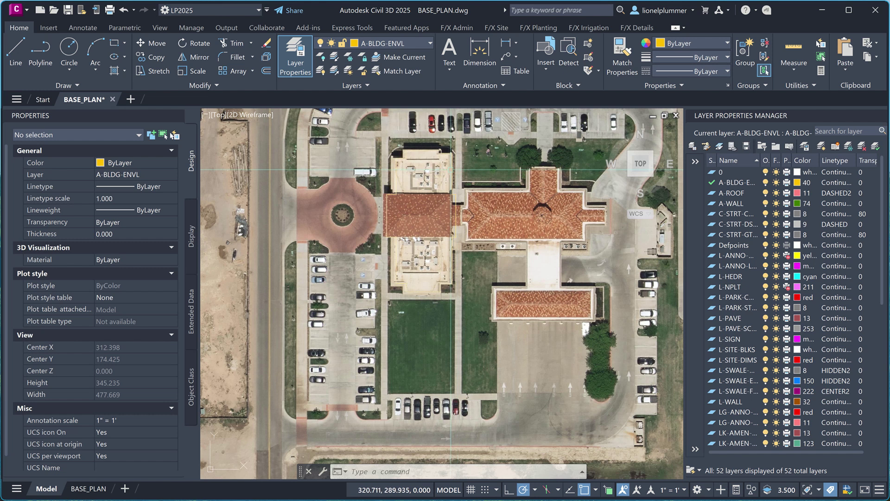
click(452, 171)
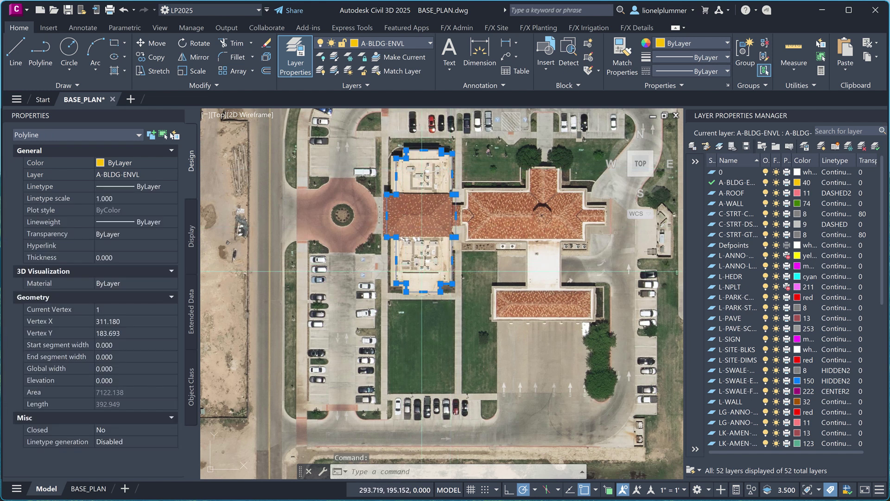
key(Escape)
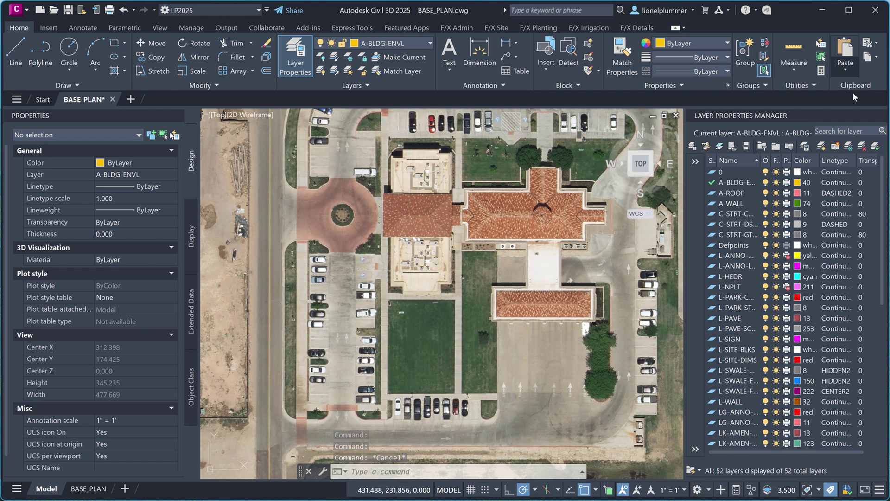
Search the layer list for names containing "gr" and clear the search filter
click(838, 131)
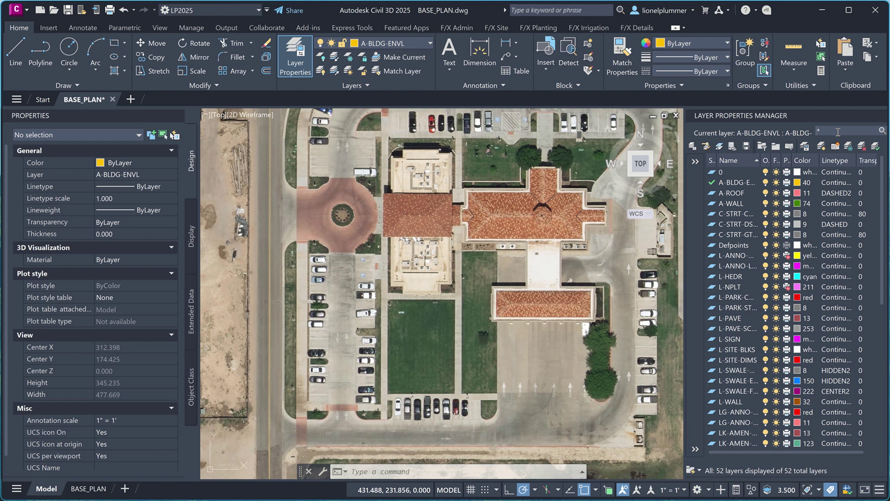
text(gr*)
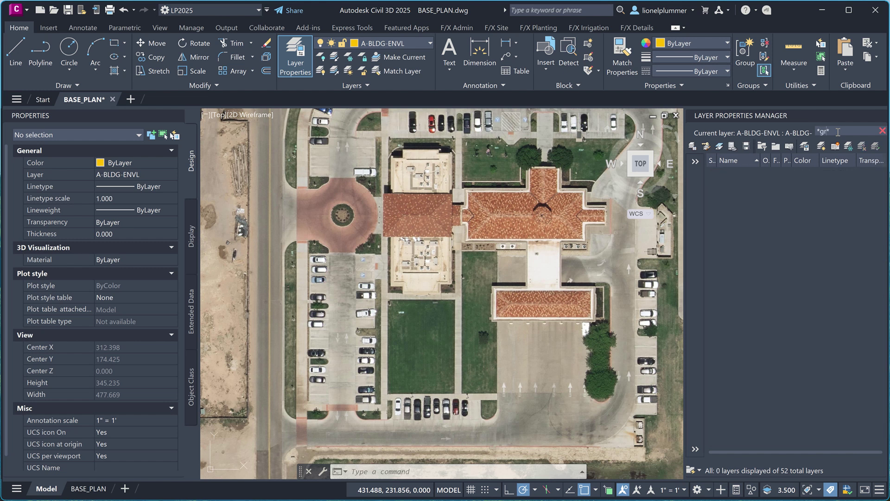
key(BackSpace)
key(BackSpace)
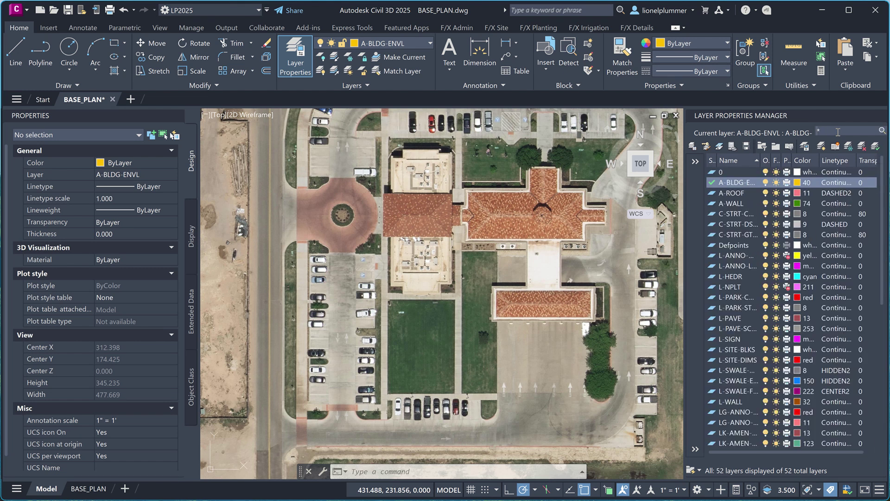
key(Escape)
key(Escape)
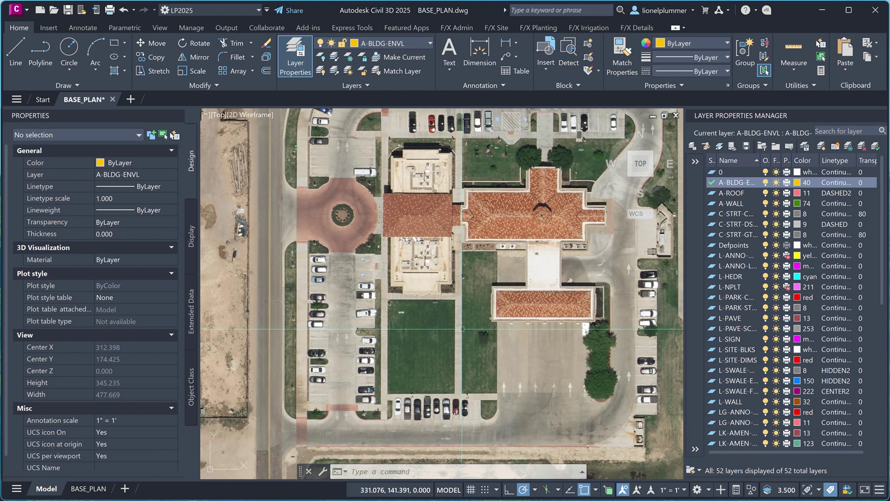
Draw a rectangle around the central site, from the west street to the east parking lot's edge, reaching past the aerial's north and south edges
scroll(387, 375, down, 2)
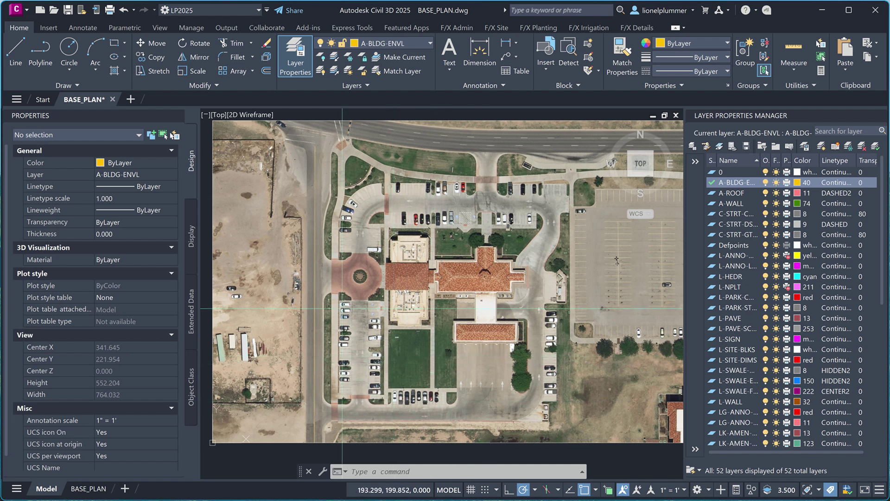
scroll(328, 268, up, 4)
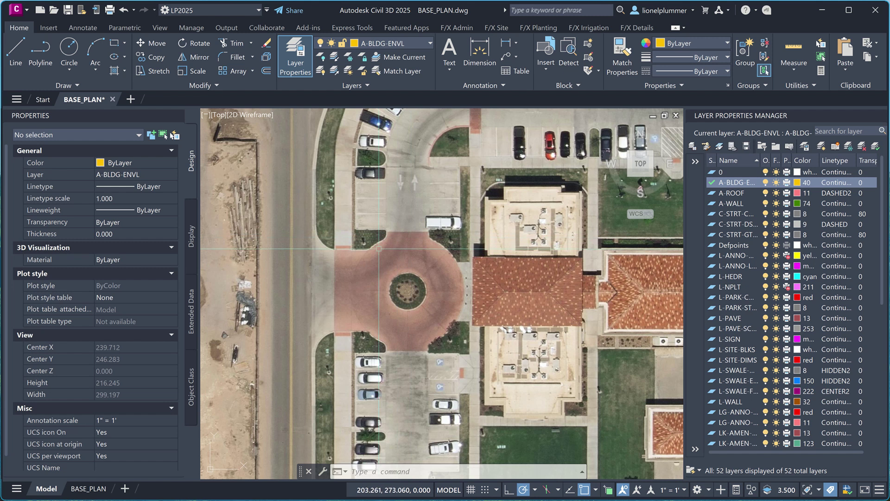
scroll(419, 318, down, 2)
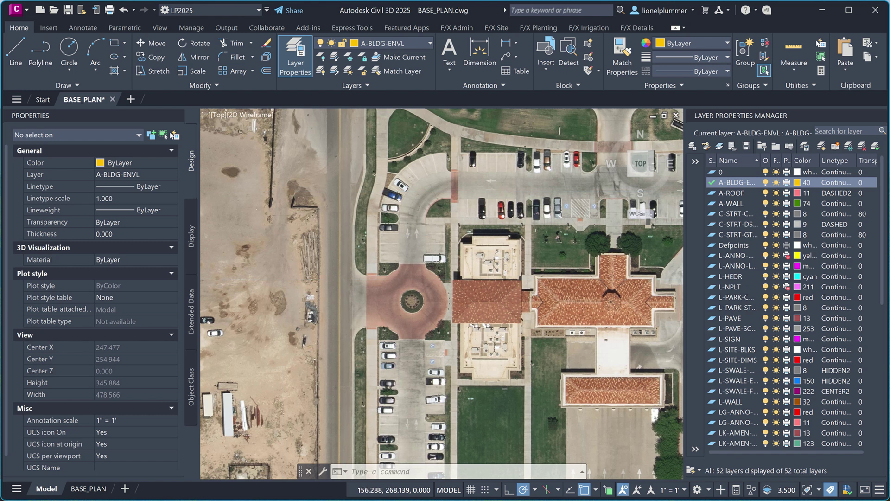
scroll(396, 282, down, 2)
middle_drag(504, 250, 428, 261)
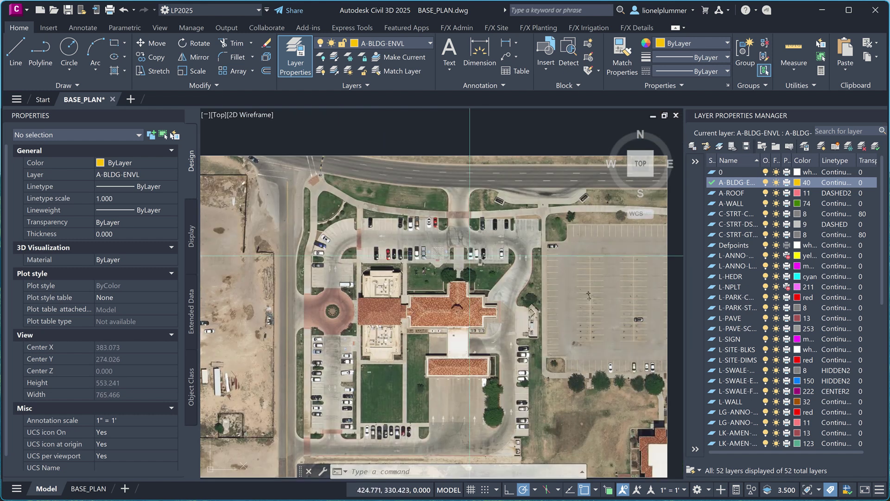
scroll(472, 251, down, 2)
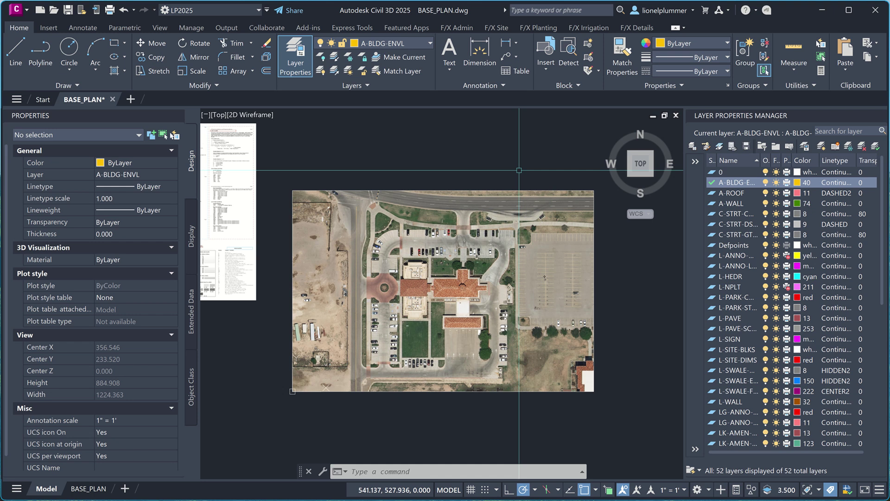
text(rec)
key(Return)
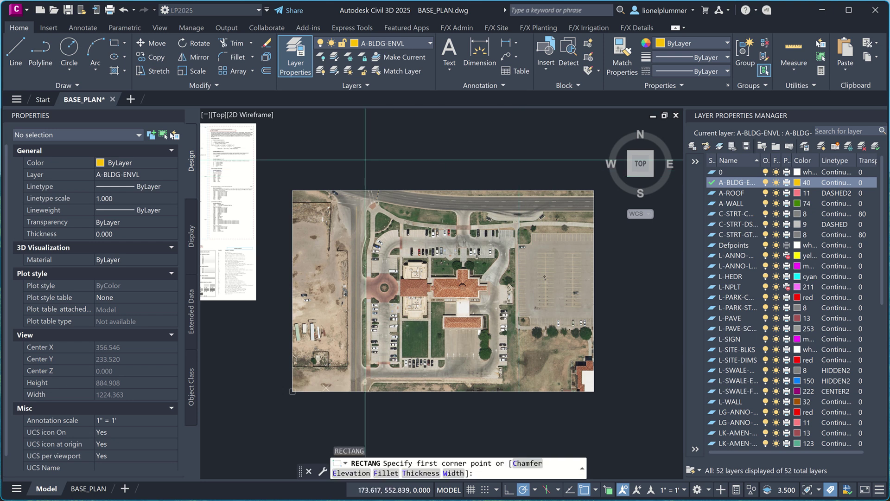
click(347, 177)
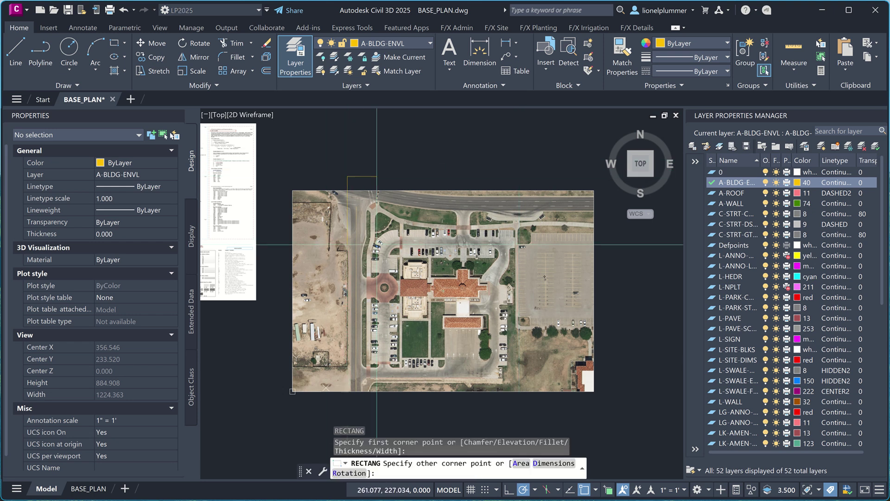
click(518, 396)
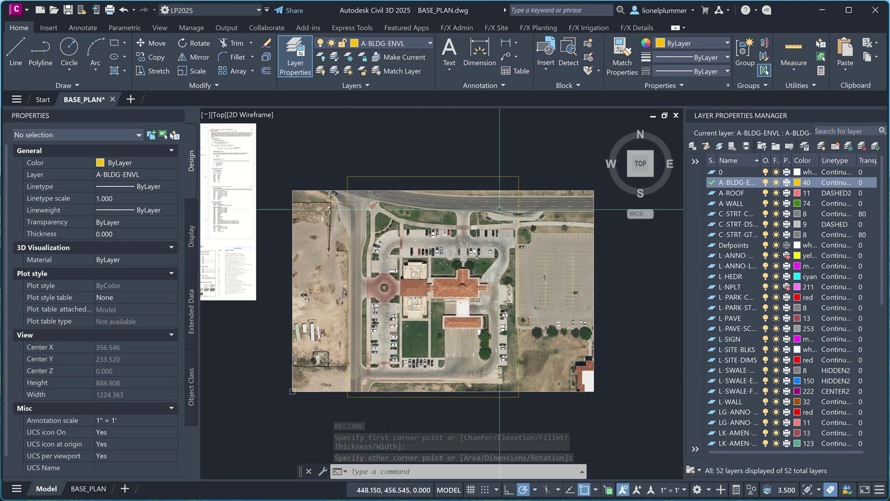
Examine the buildings, parking, drives and planting areas inside the site rectangle, and review the available layers
scroll(499, 209, up, 4)
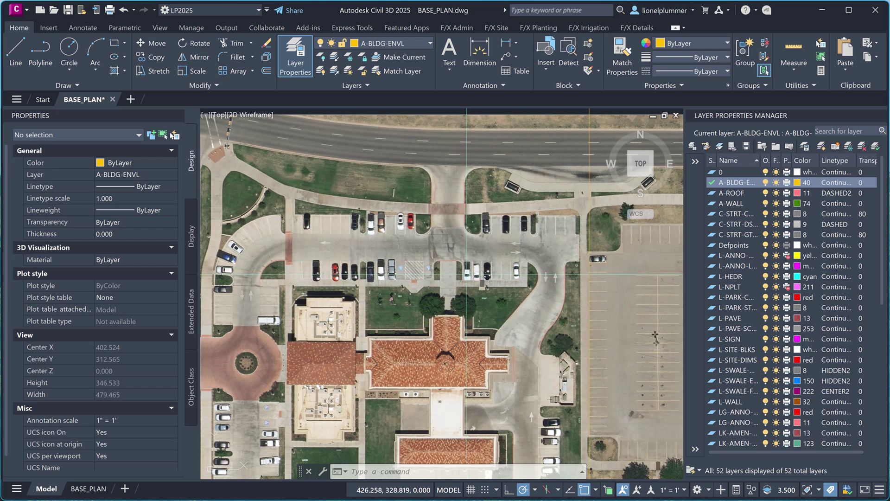
scroll(386, 280, down, 2)
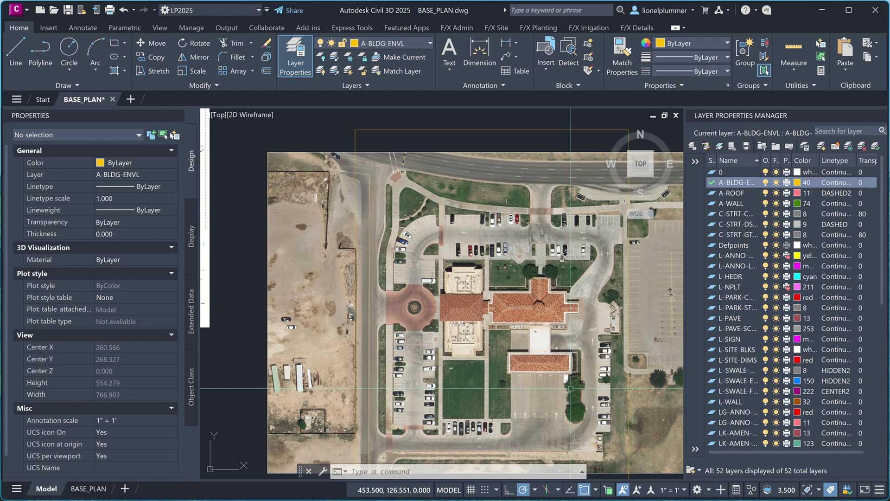
middle_drag(460, 392, 464, 353)
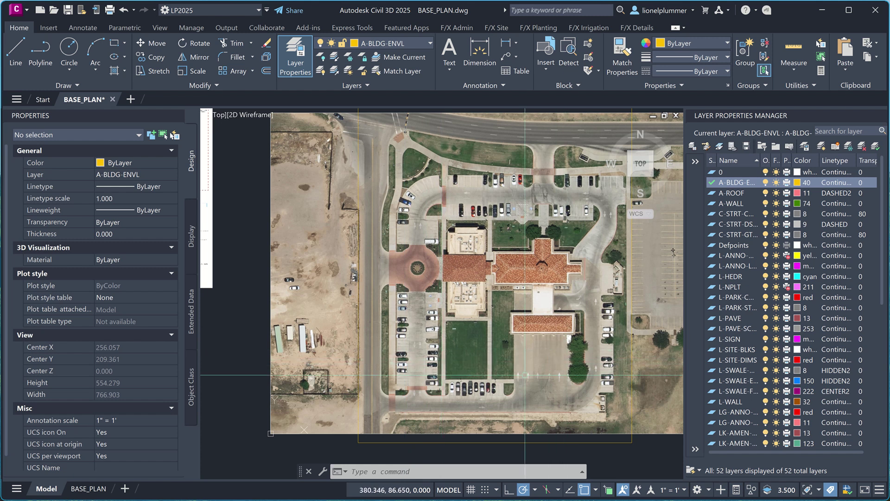
mouse_move(472, 363)
middle_down()
mouse_move(526, 359)
mouse_move(433, 385)
middle_up()
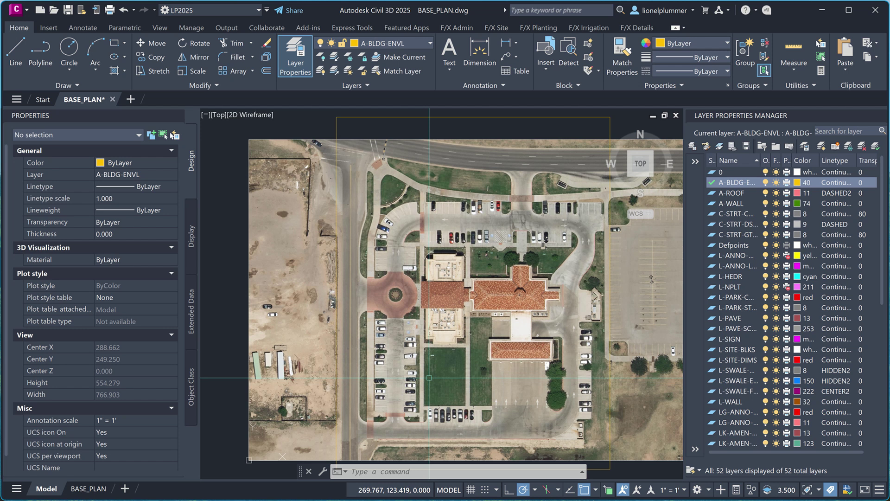
scroll(419, 228, down, 2)
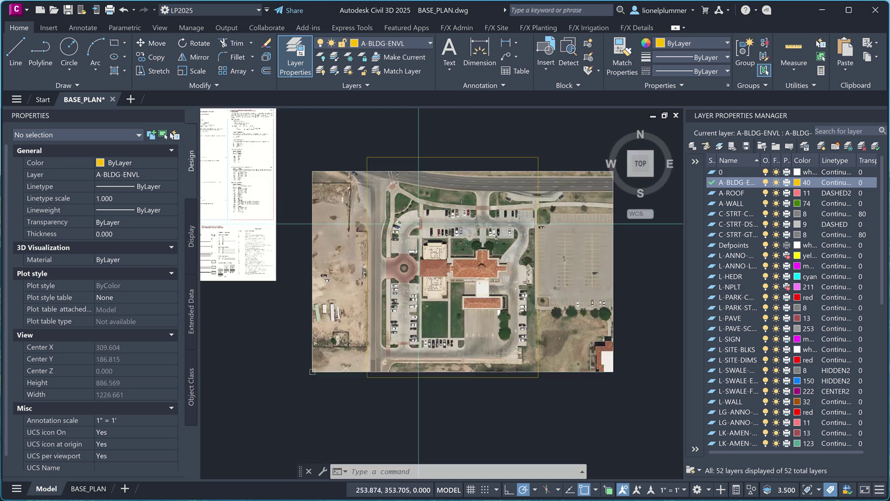
middle_drag(419, 265, 413, 265)
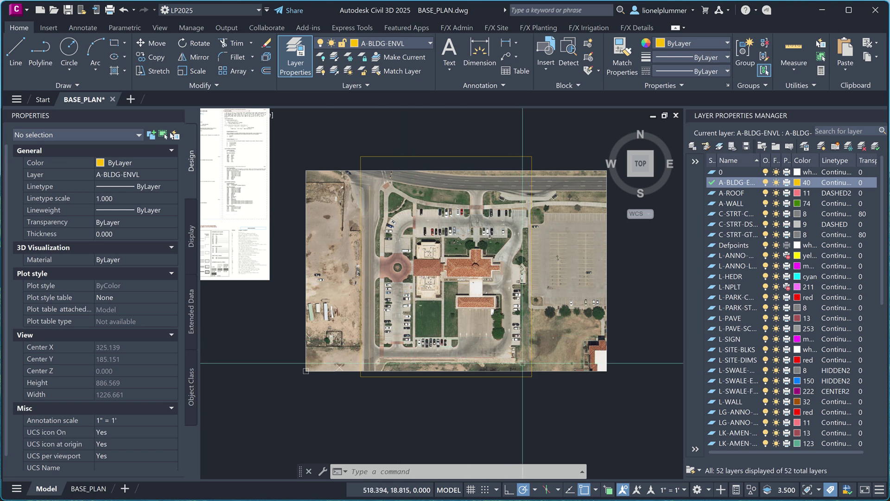
scroll(471, 340, up, 2)
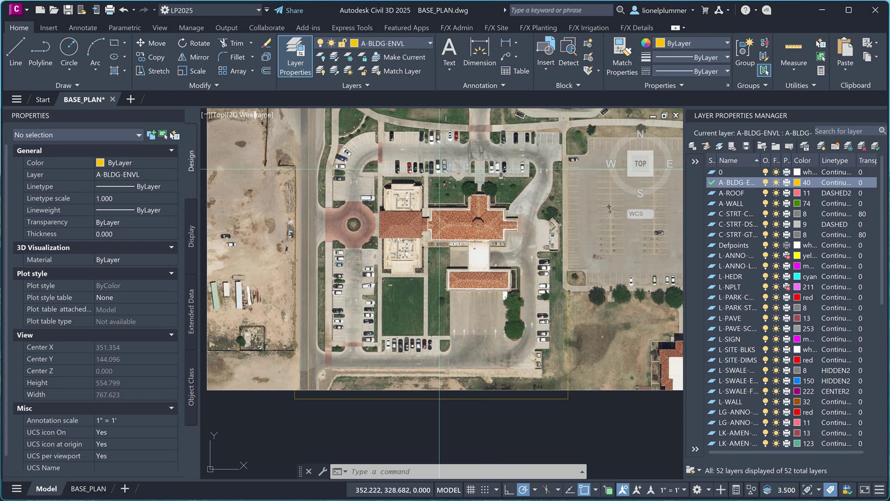
middle_drag(422, 198, 485, 221)
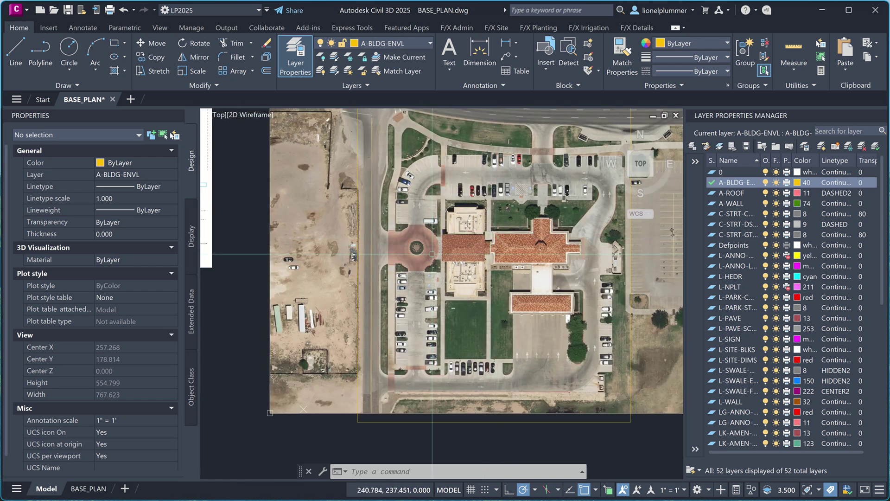
scroll(421, 235, up, 4)
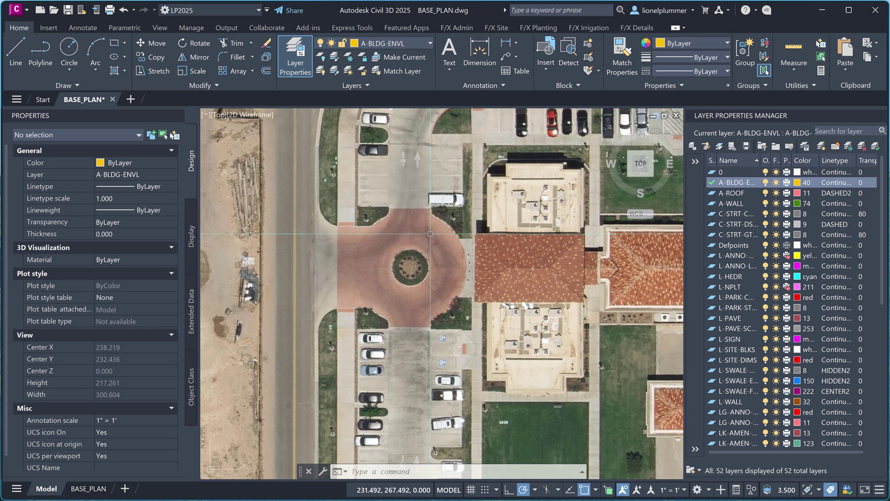
scroll(430, 234, down, 4)
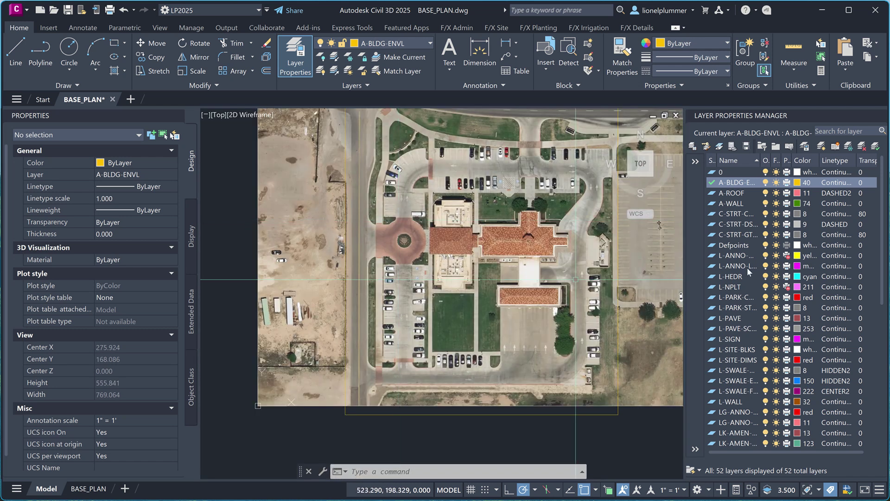
scroll(755, 238, down, 2)
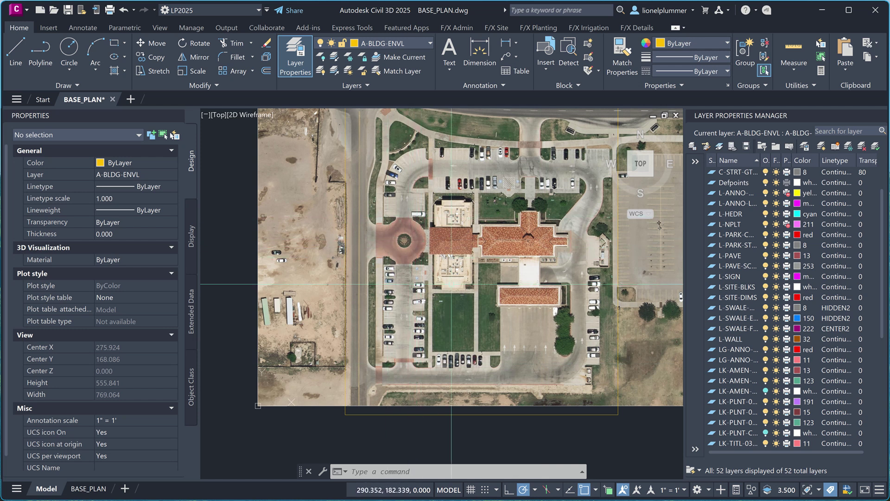
scroll(452, 321, down, 3)
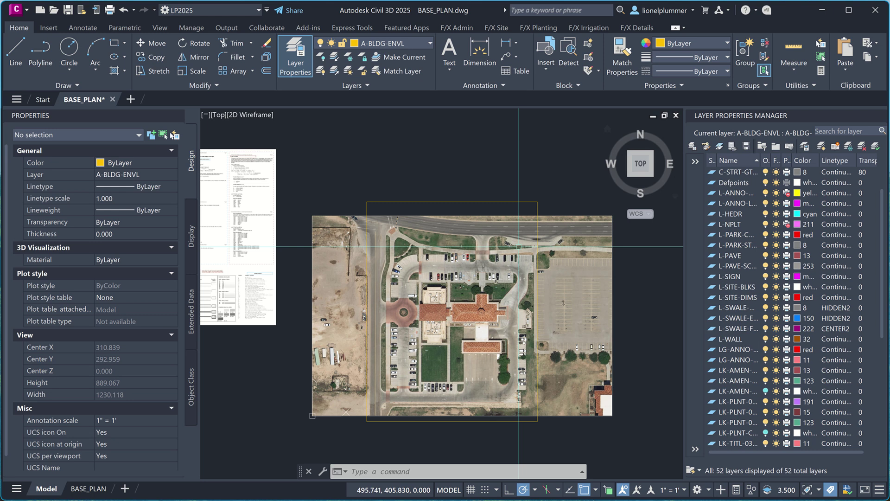
Delete the rectangle around the central site
click(556, 199)
click(479, 170)
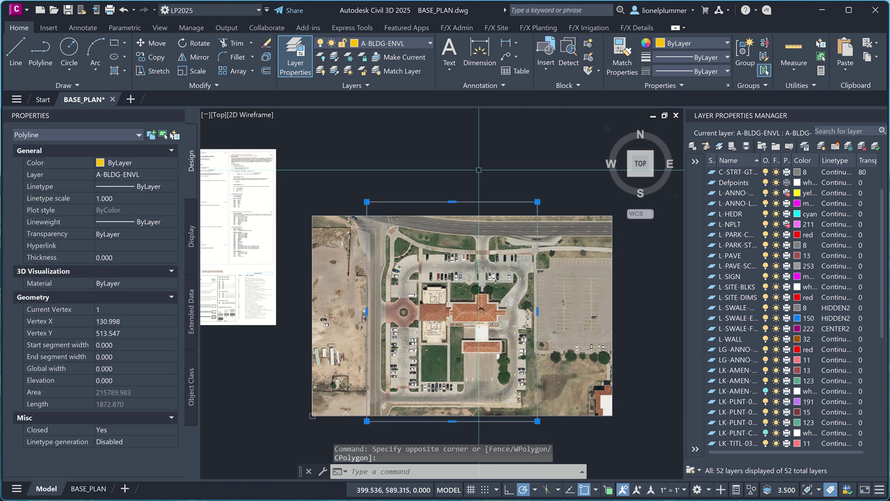
key(Delete)
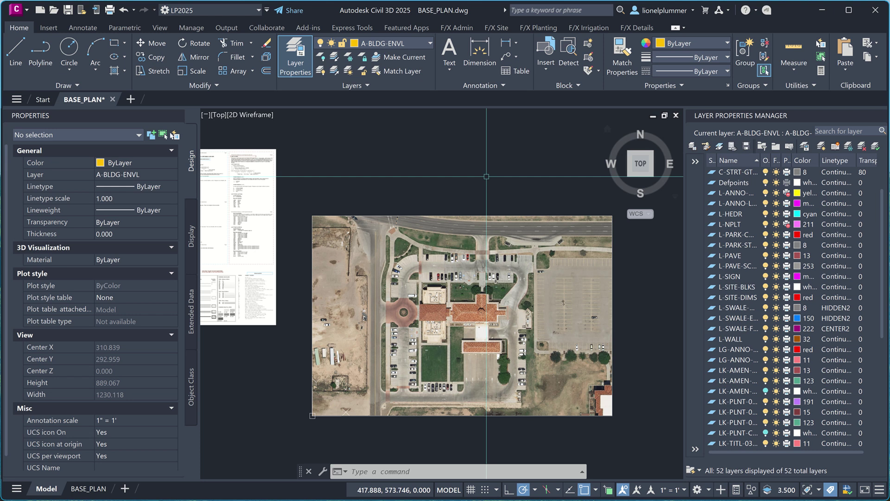
Switch to the BASE_PLAN layout and bring the whole sheet into view
click(86, 486)
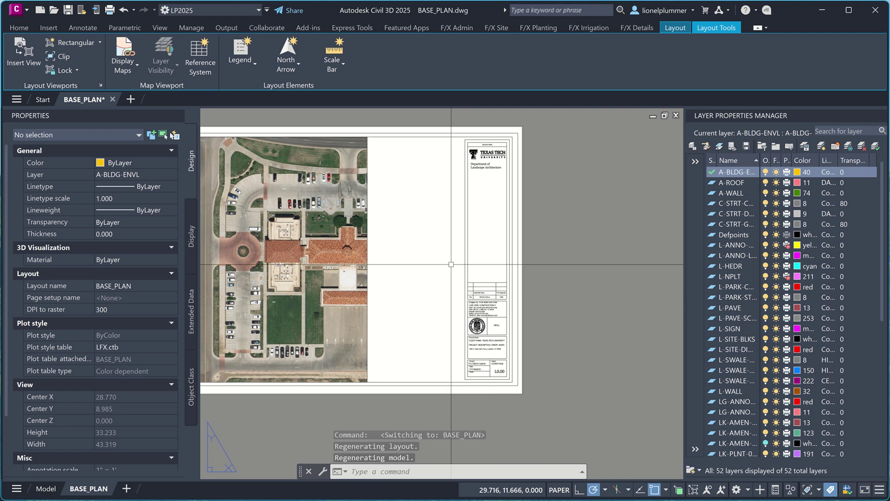
middle_drag(310, 252, 461, 261)
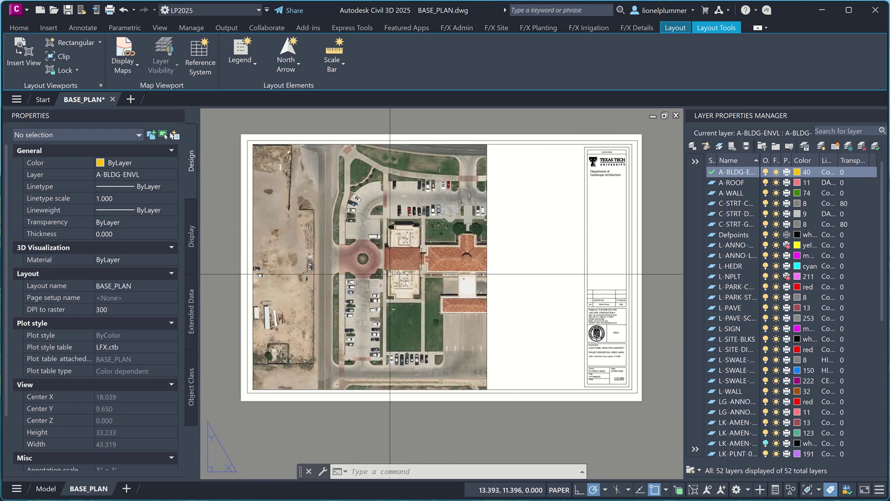